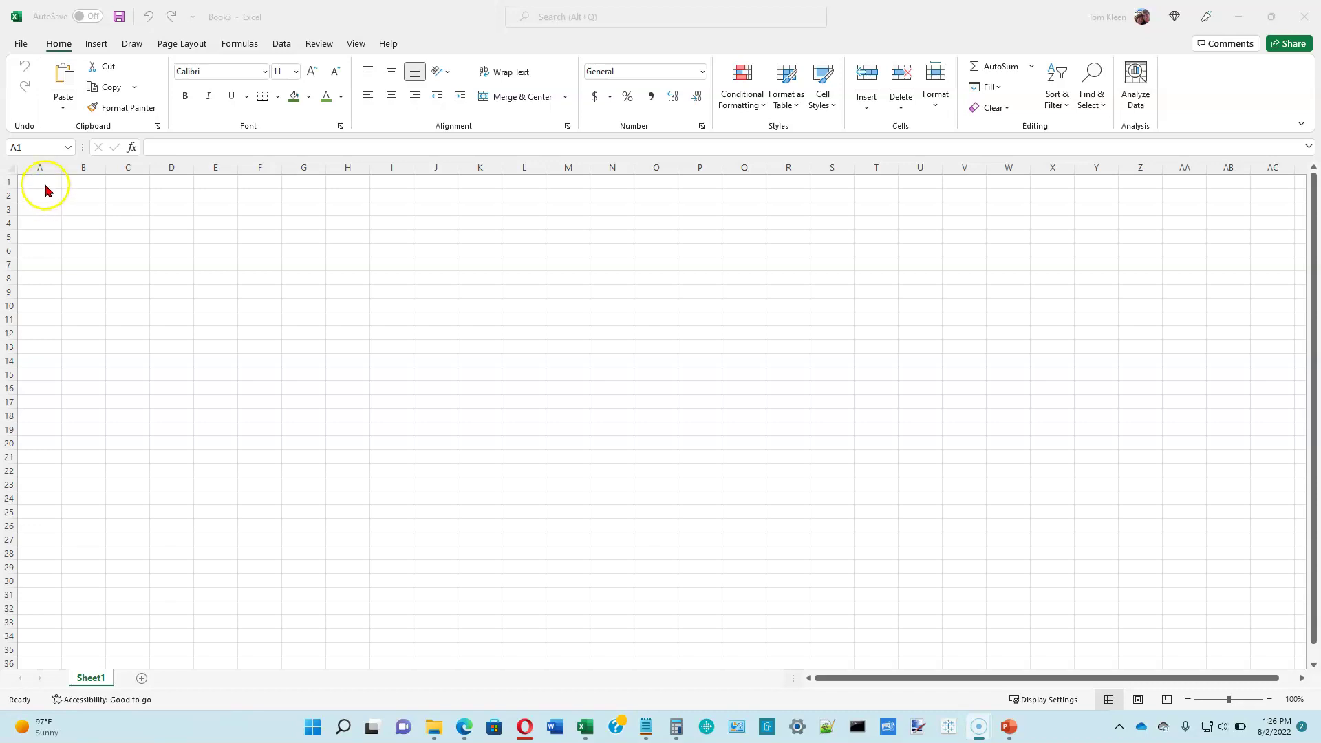
Step: Zoom the blank Sheet1 to 175% with cell A1 selected for typing
{"action": "left_click", "coordinate": [45, 185]}
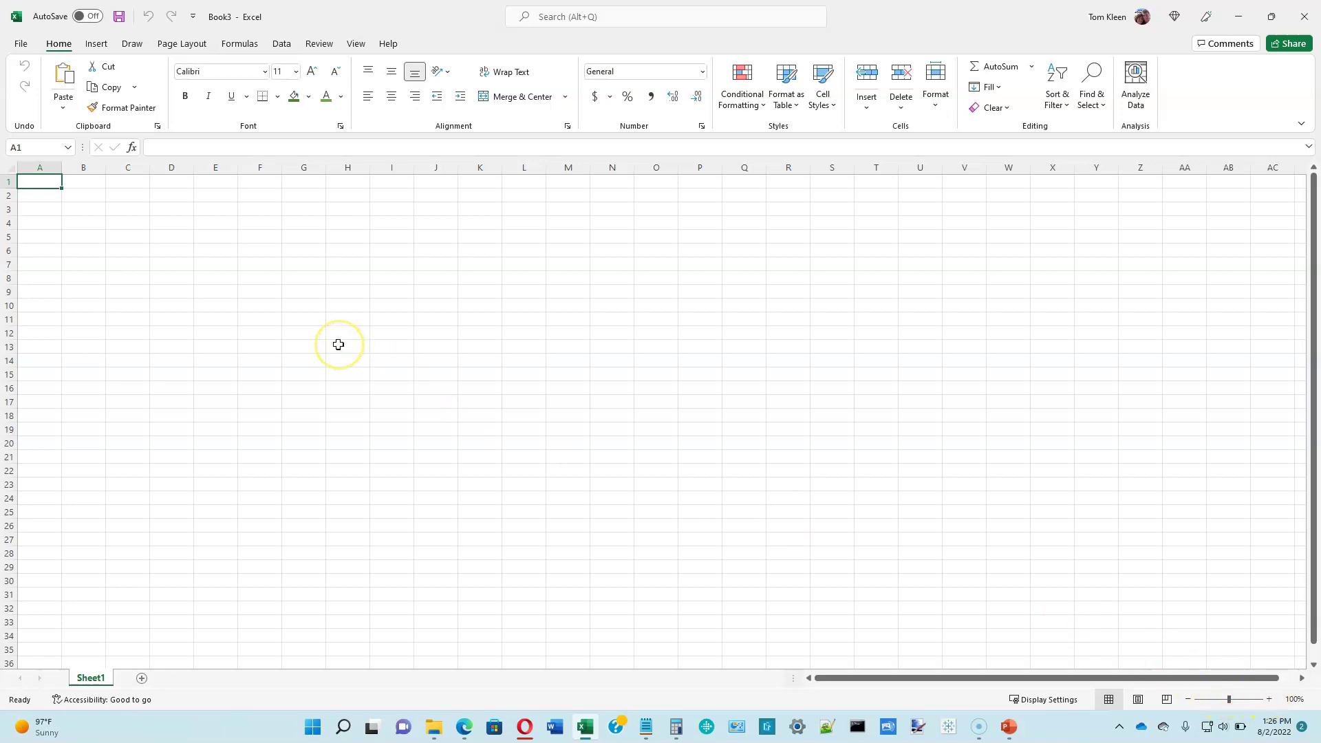
{"action": "scroll", "coordinate": [338, 344], "scroll_direction": "up", "scroll_amount": 5}
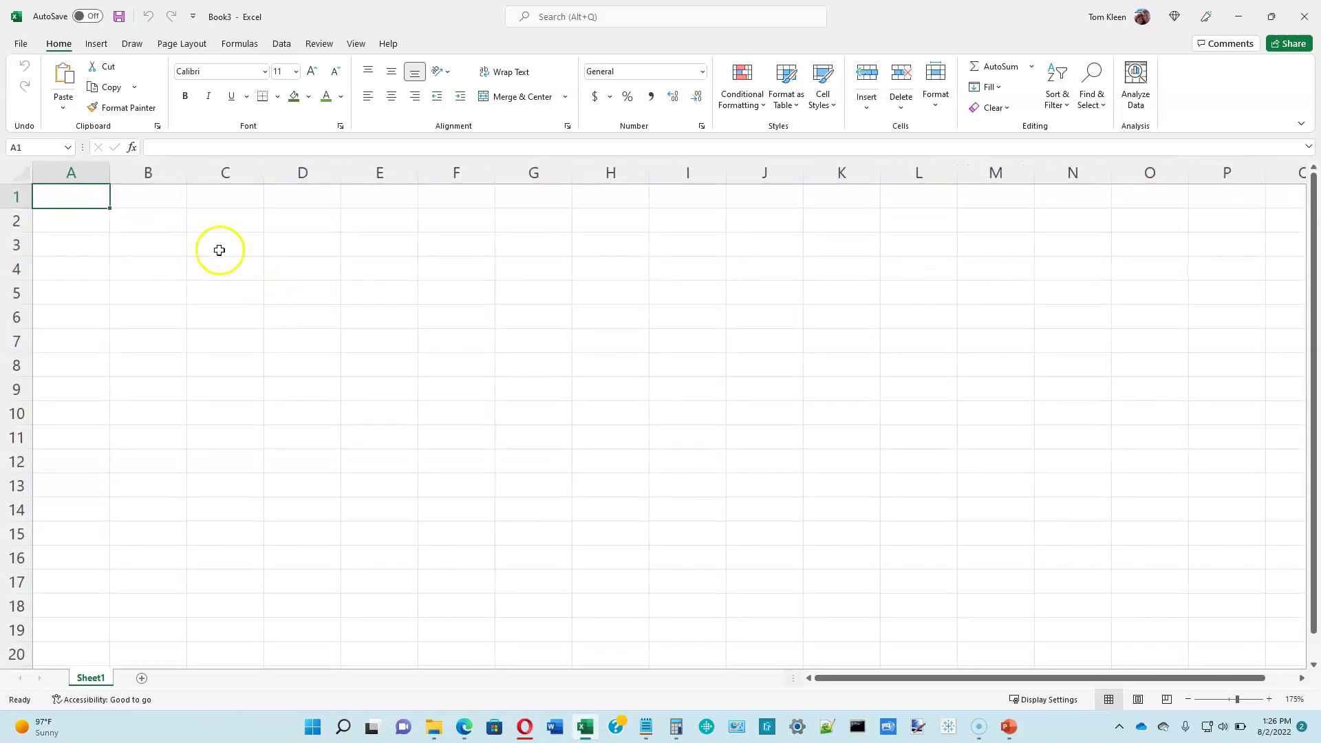
{"action": "left_click", "coordinate": [94, 197]}
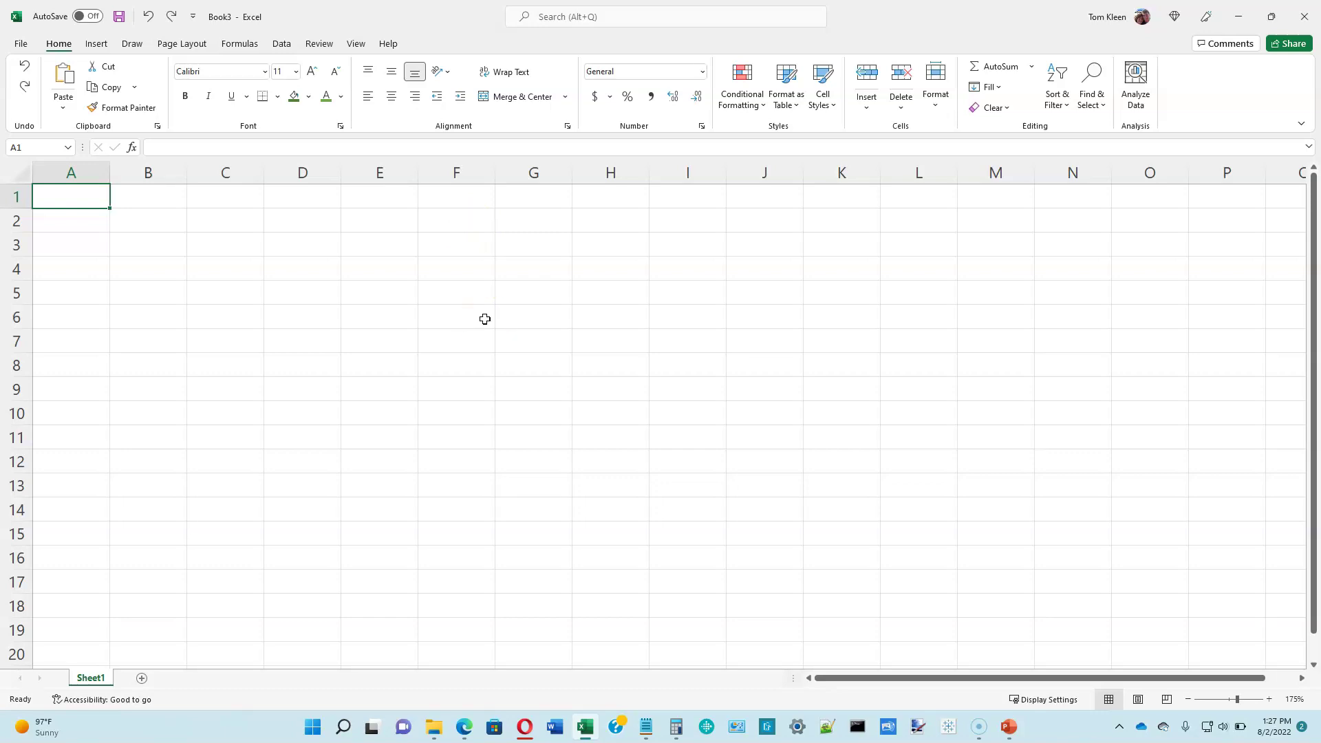
Step: Enter the titles 'Klapore Engineering' in A1 and 'Salary Report' in A2
{"action": "type", "text": "Klapore Engineering"}
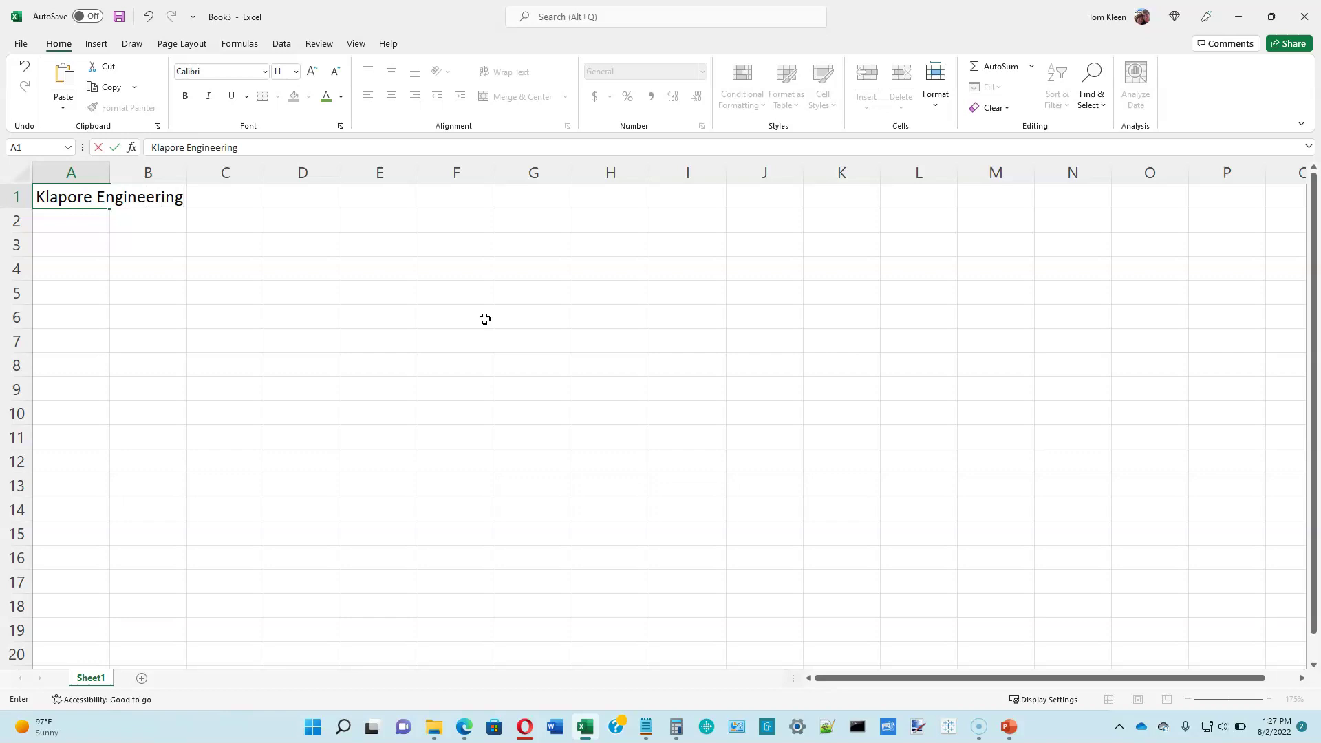
{"action": "key", "text": "Return"}
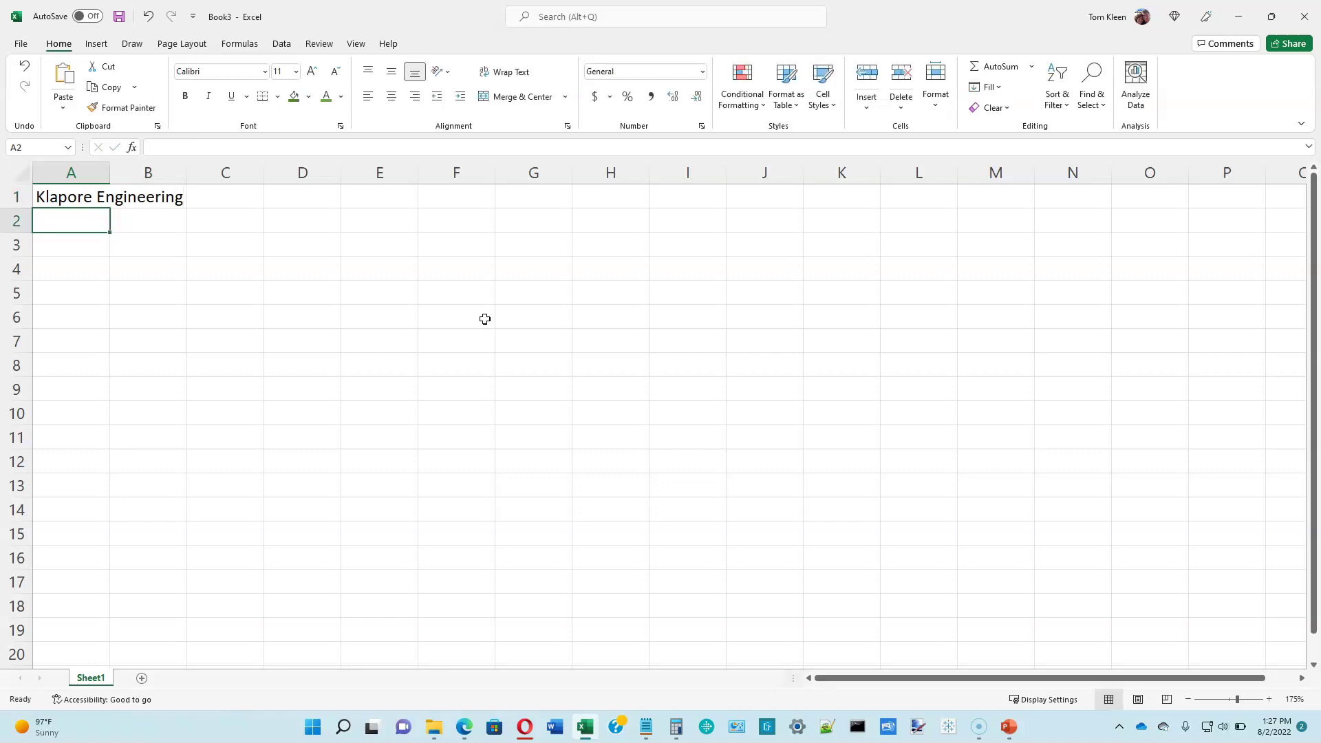
{"action": "type", "text": "Salary "}
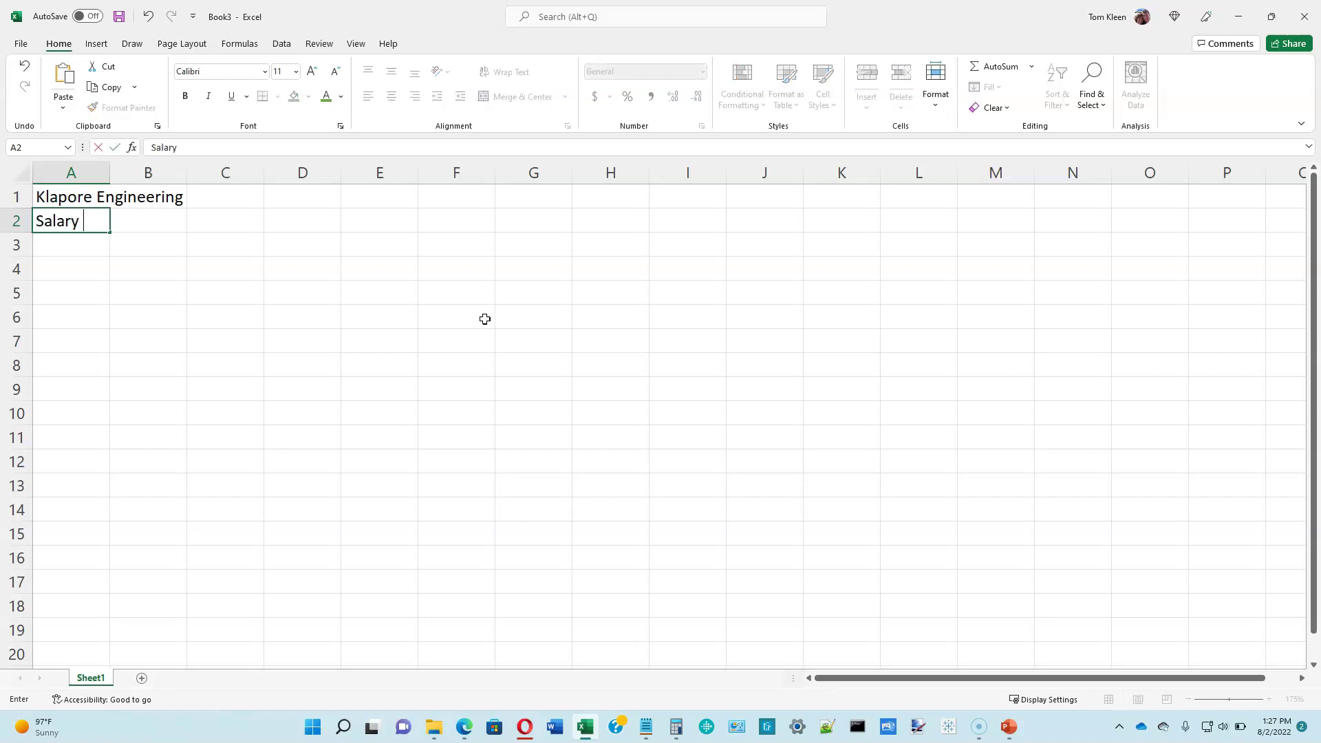
{"action": "type", "text": "Report"}
{"action": "key", "text": "Return"}
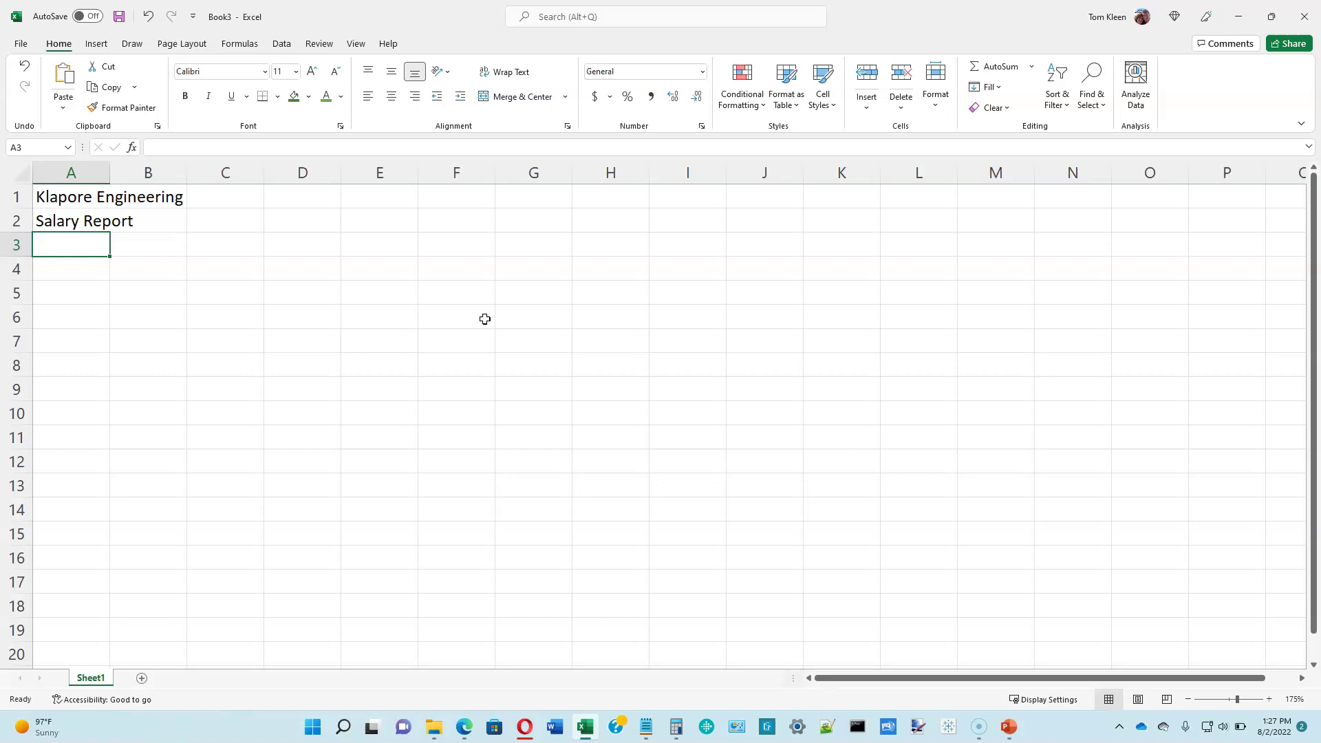
Step: Add row-3 headings Employee, Email Address, Dependents, and a two-line 'Hours / Worked' in D3
{"action": "type", "text": "Employee"}
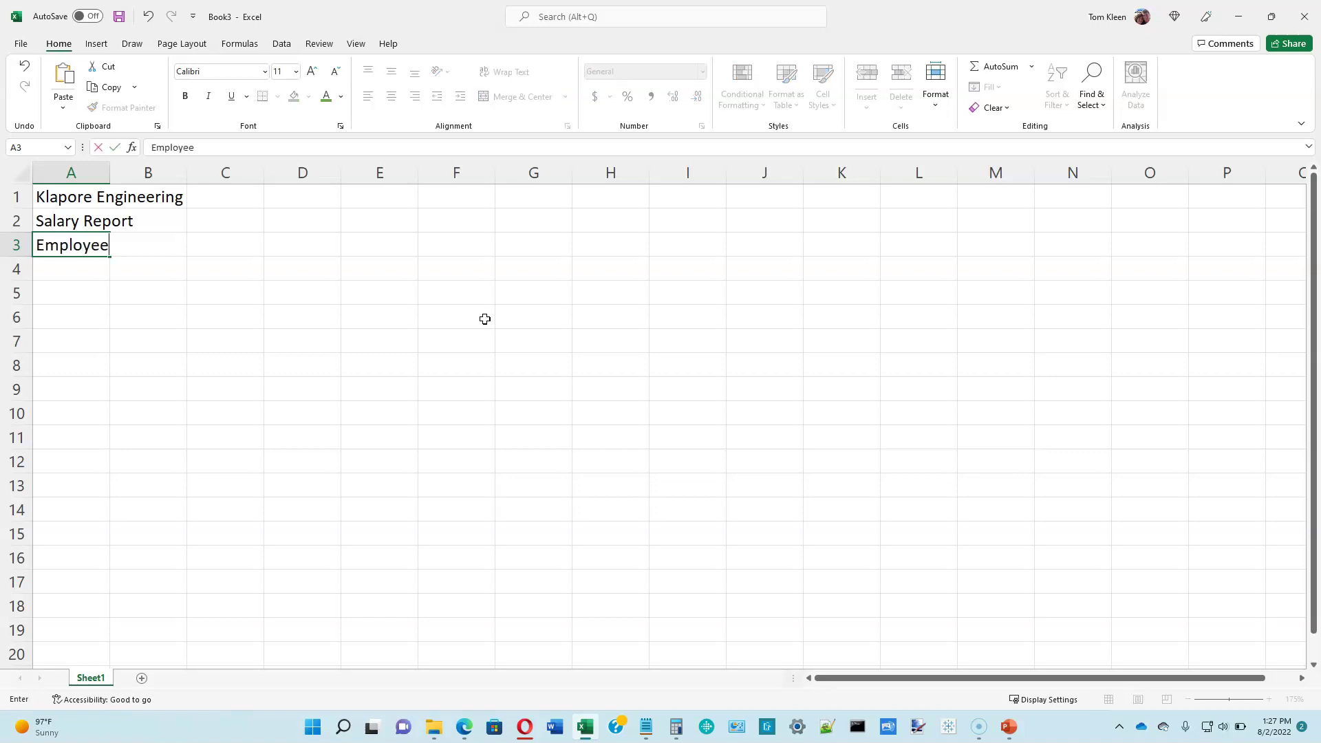
{"action": "key", "text": "Tab"}
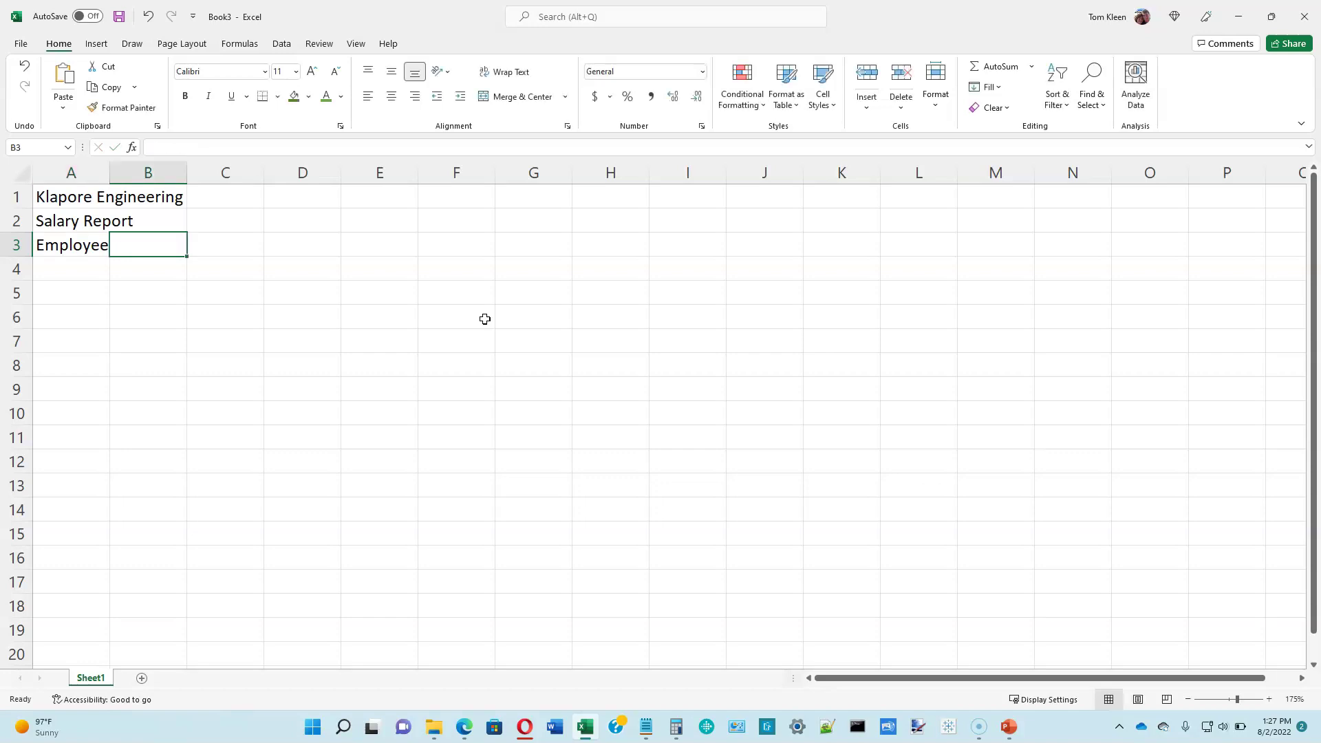
{"action": "type", "text": "Email Address"}
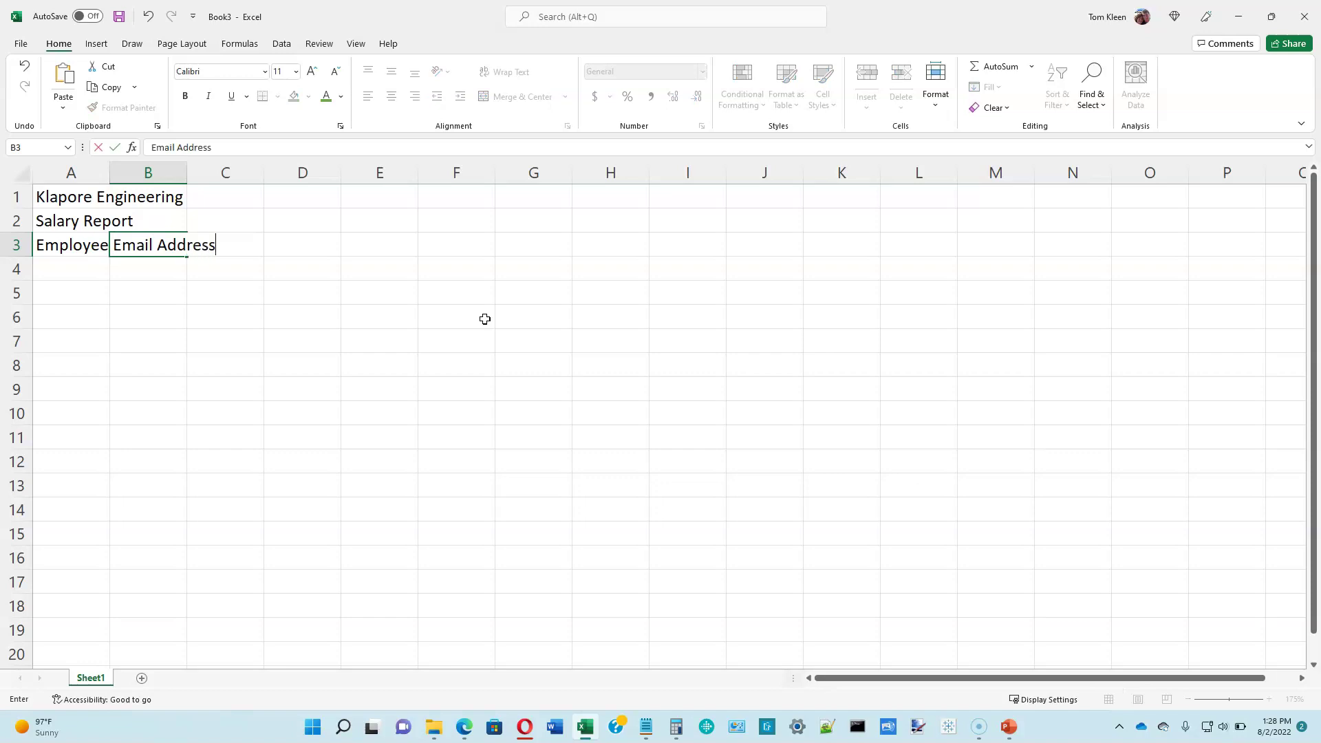
{"action": "key", "text": "Tab"}
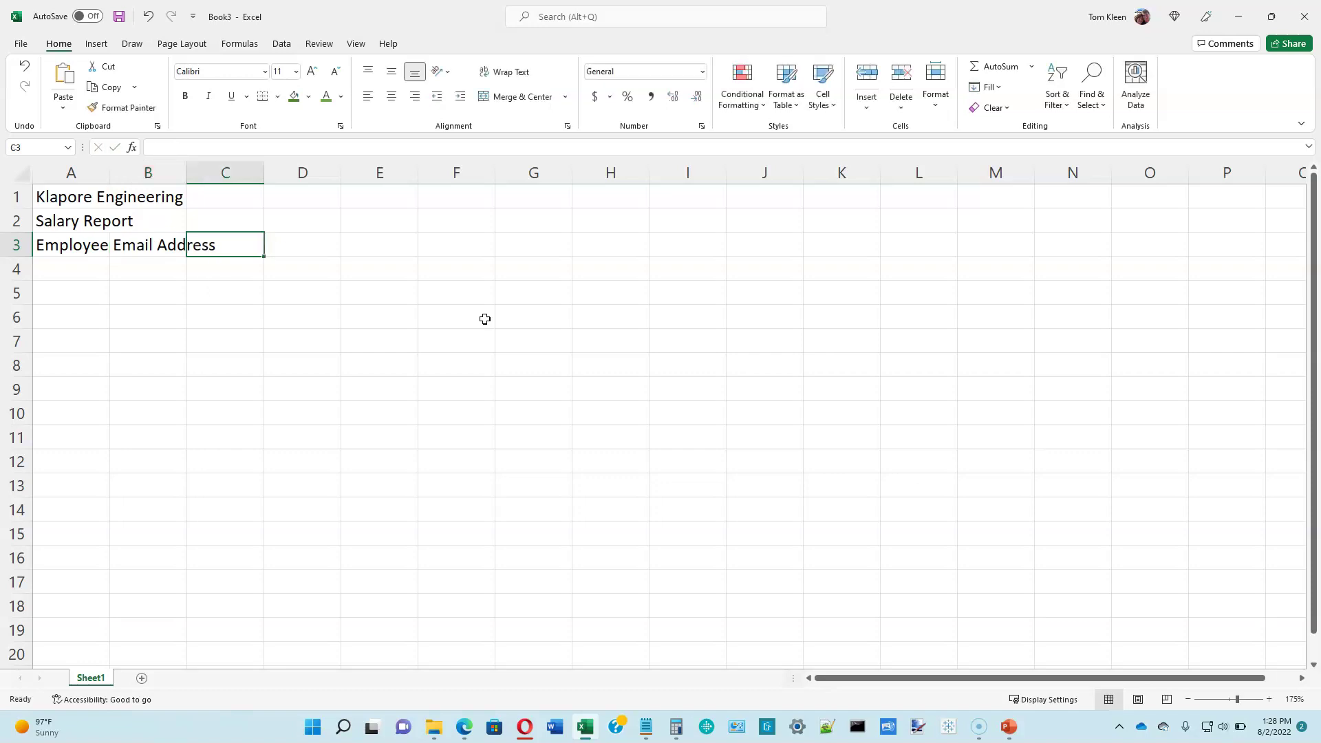
{"action": "type", "text": "Dependents"}
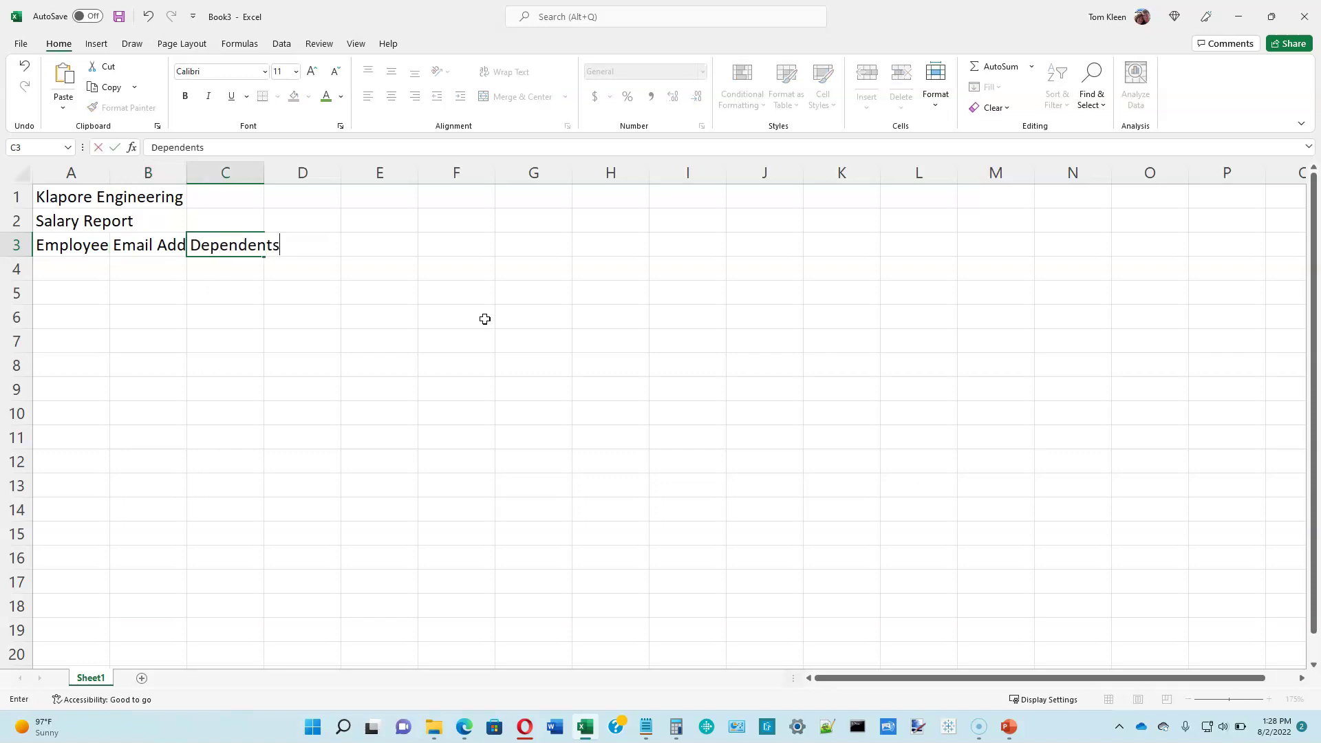
{"action": "key", "text": "Tab"}
{"action": "type", "text": "Hours"}
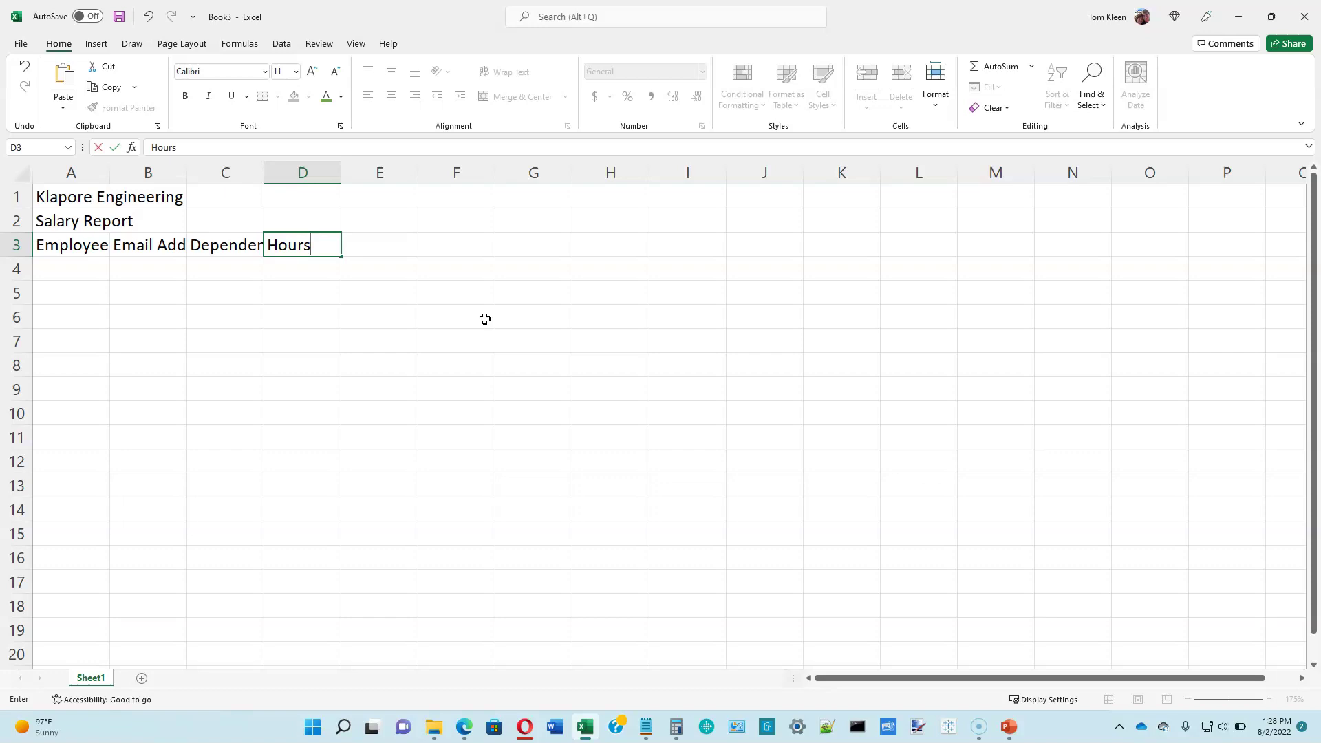
{"action": "key", "text": "alt"}
{"action": "key", "text": "alt+Return"}
{"action": "type", "text": "Worked"}
Step: Finish the Hours Worked heading and add a two-line 'Hourly / Pay Rate' heading in E3
{"action": "key", "text": "Return"}
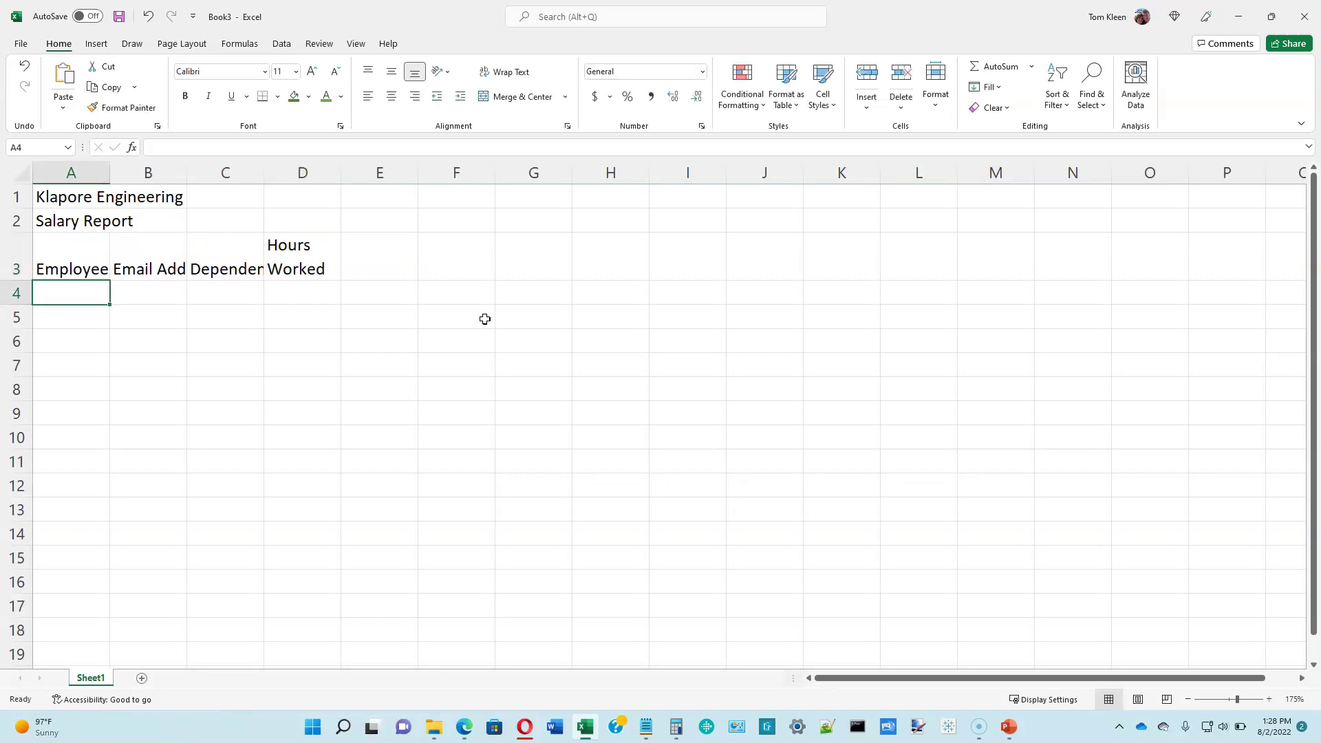
{"action": "key", "text": "Up"}
{"action": "key", "text": "Right"}
{"action": "key", "text": "Right"}
{"action": "key", "text": "Right"}
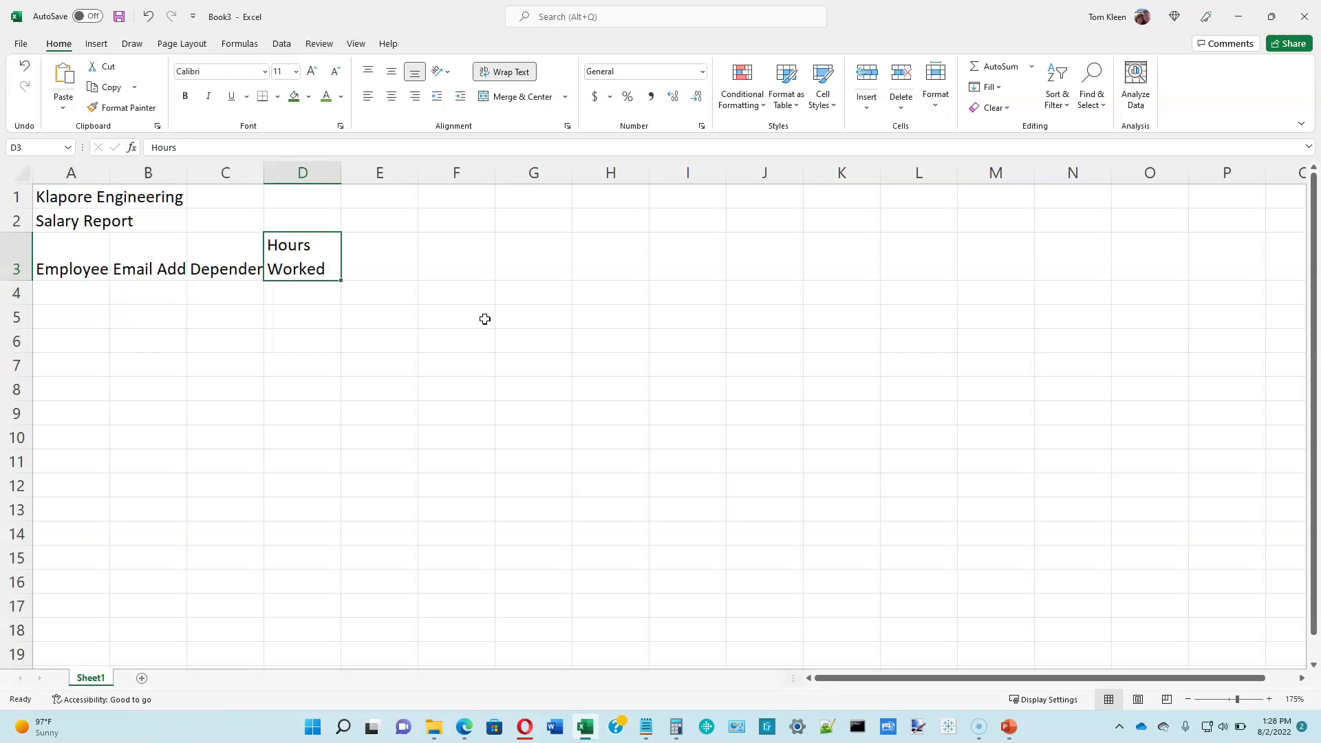
{"action": "key", "text": "Right"}
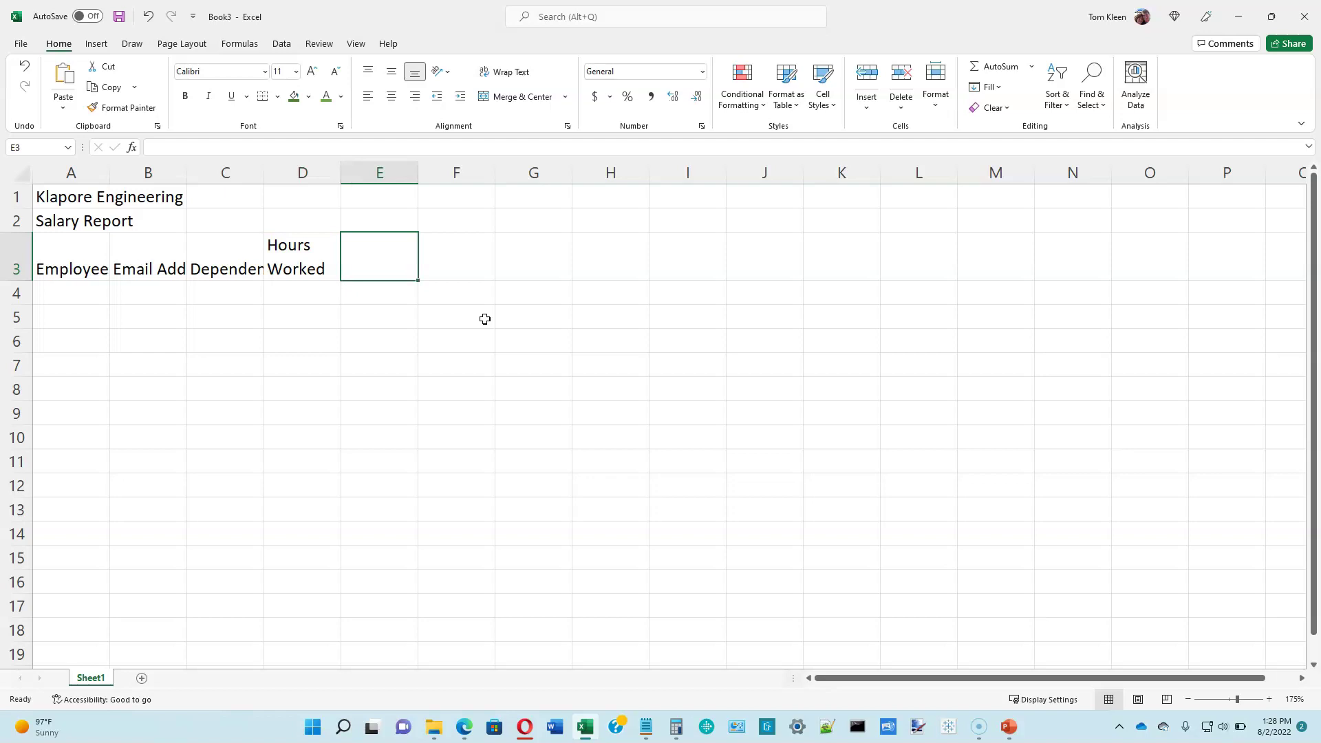
{"action": "type", "text": "Hourly"}
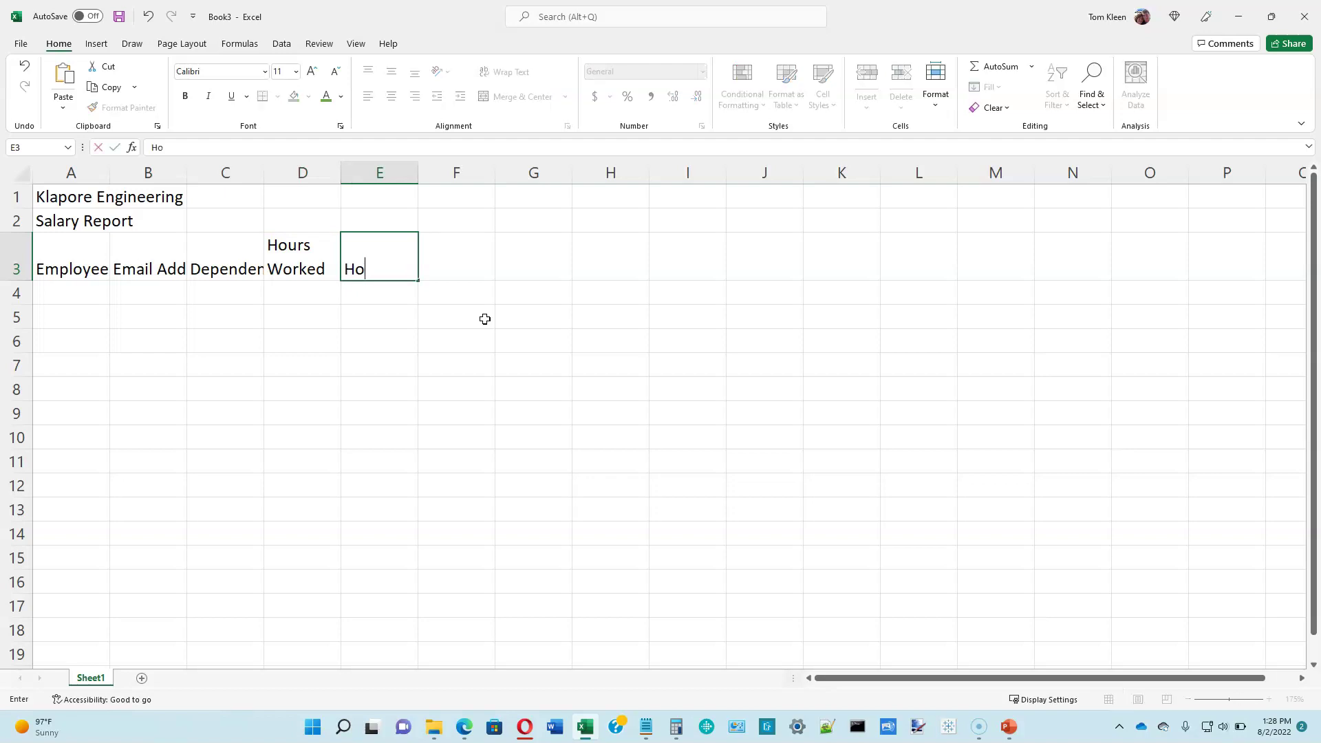
{"action": "key", "text": "alt+Return"}
{"action": "type", "text": "Pay Rate"}
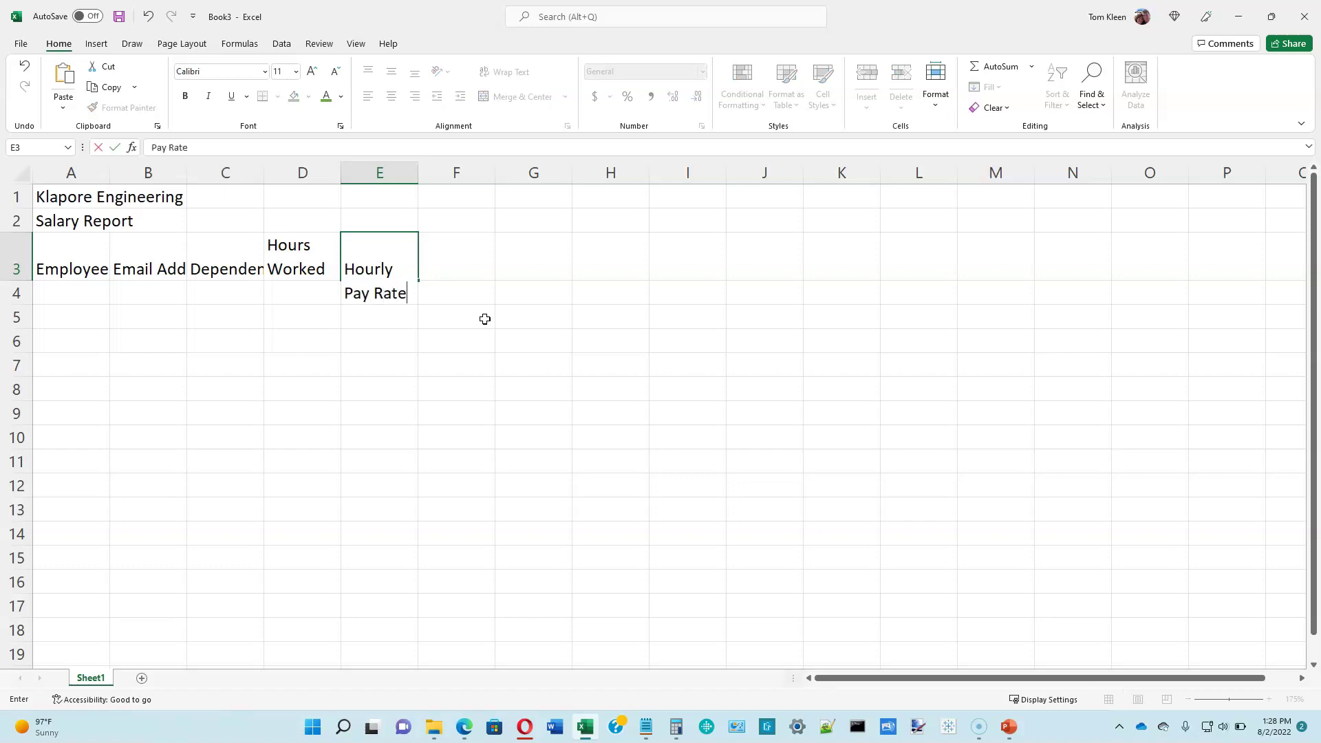
{"action": "key", "text": "Tab"}
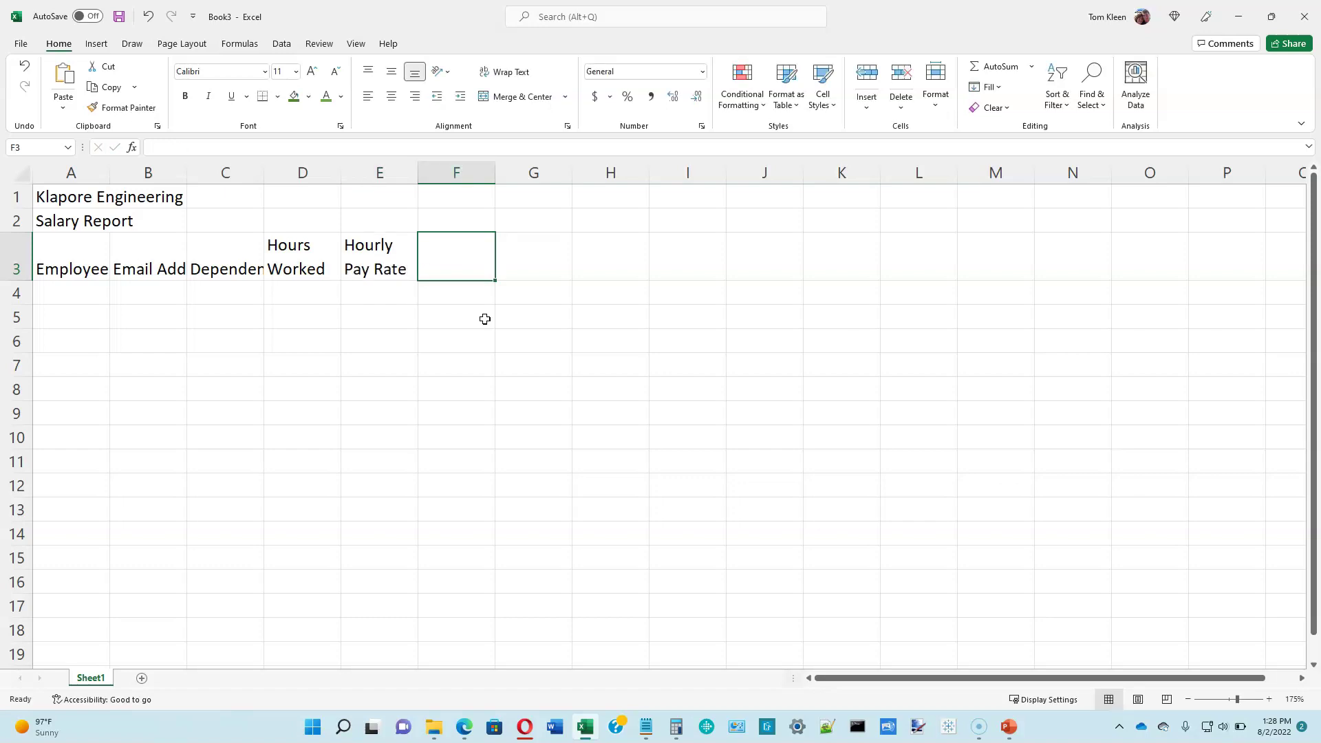
Step: Add headings Gross Pay, Federal Tax, State Tax, Tax %, Net Pay and Hire Date in F3:K3
{"action": "type", "text": "Gross Pay"}
{"action": "key", "text": "Tab"}
{"action": "type", "text": "Federal Tax"}
{"action": "key", "text": "Tab"}
{"action": "type", "text": "State Tax"}
{"action": "key", "text": "Tab"}
{"action": "type", "text": "Tax %"}
{"action": "key", "text": "Tab"}
{"action": "type", "text": "Net Pay"}
{"action": "key", "text": "Tab"}
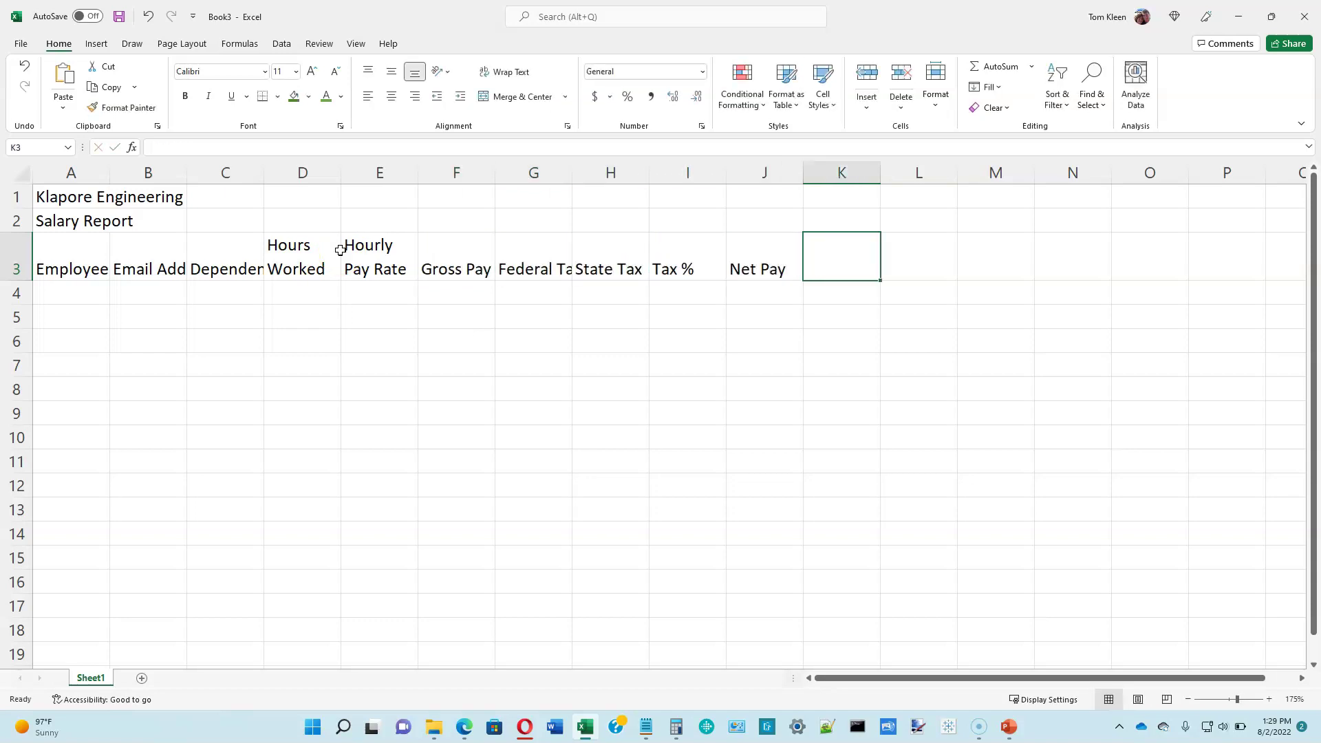
{"action": "type", "text": "Hire Date"}
{"action": "key", "text": "Return"}
{"action": "key", "text": "Left"}
{"action": "key", "text": "Left"}
{"action": "key", "text": "Left"}
{"action": "key", "text": "Left"}
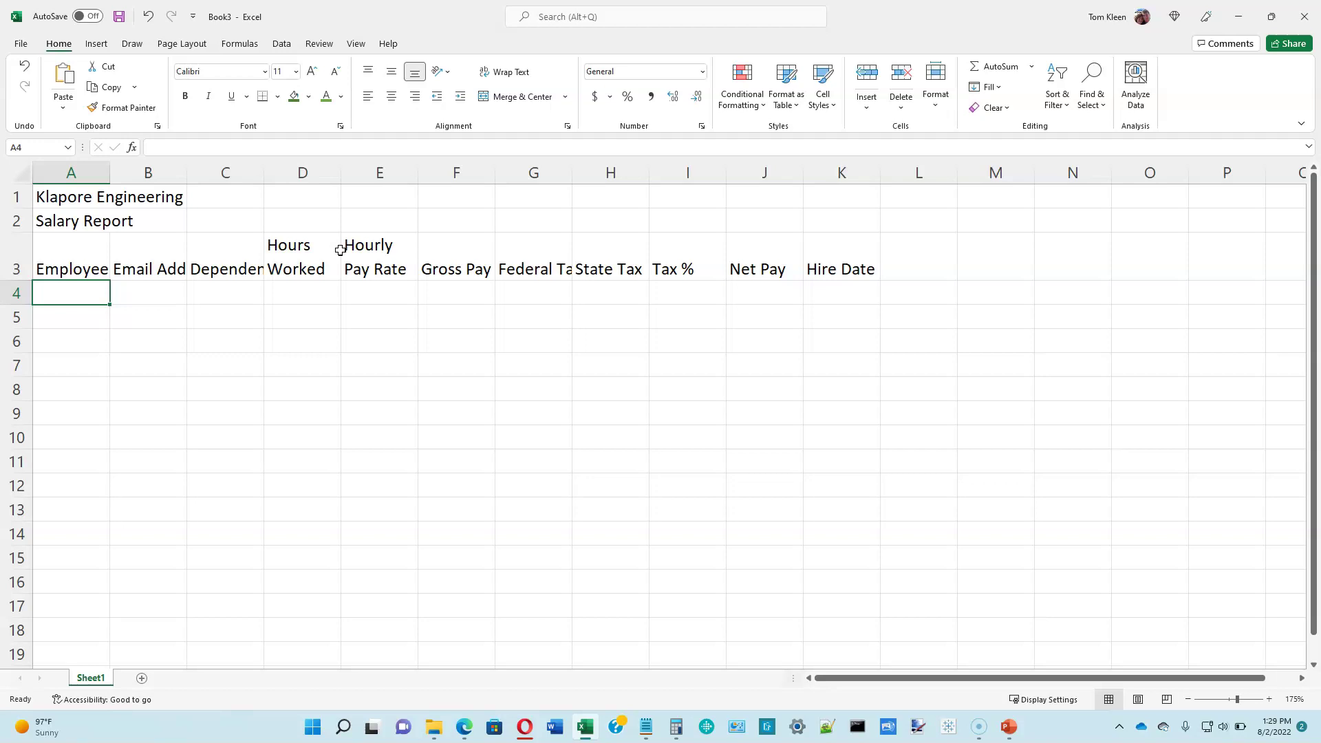
Step: Enter the first employee in row 4: name, 3 dependents, 74.5 hours, 35.25 rate, hire date
{"action": "left_click", "coordinate": [94, 301]}
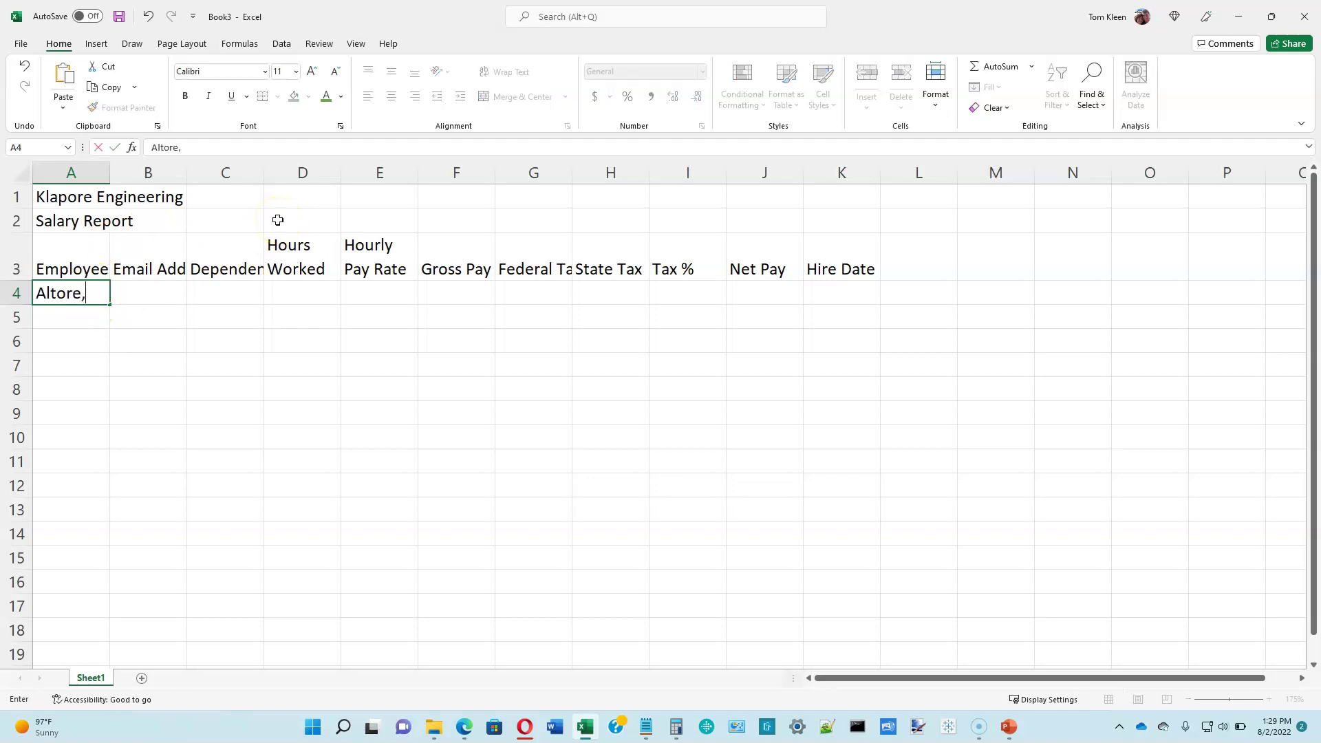
{"action": "key", "text": "ctrl+Return"}
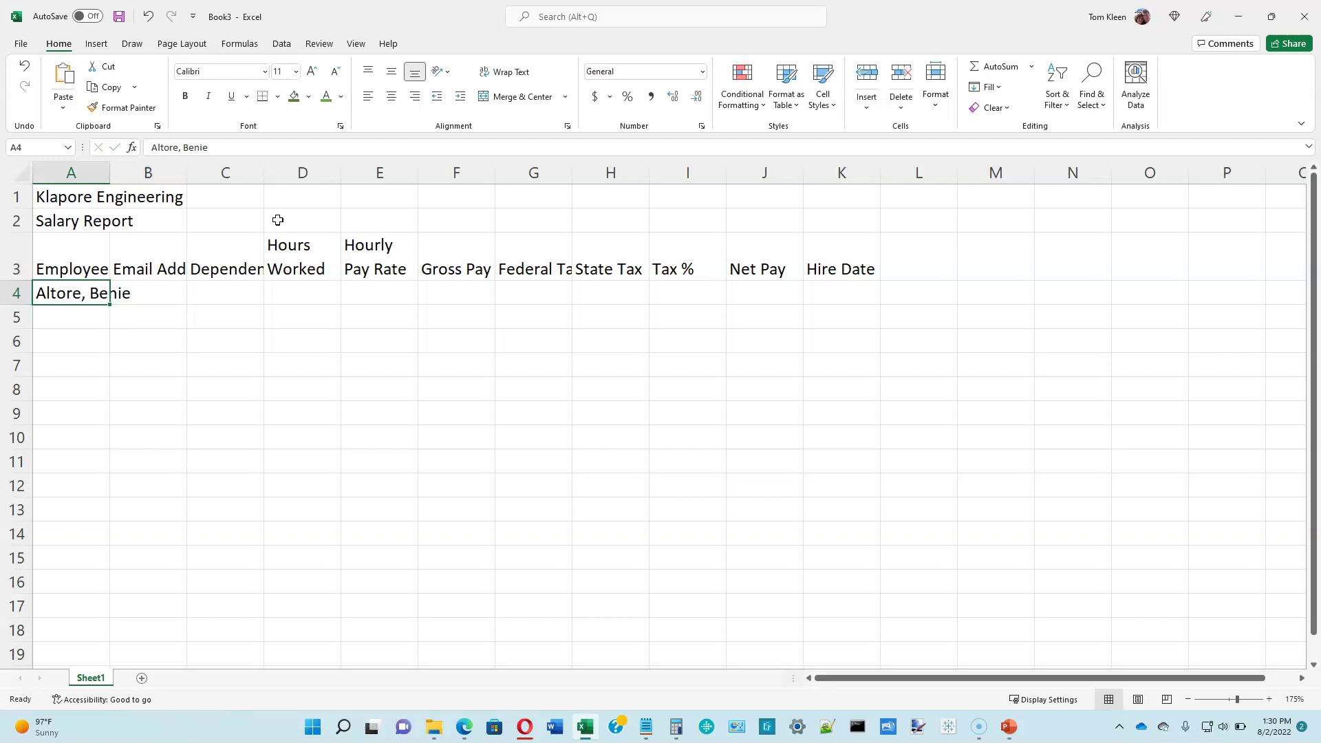
{"action": "key", "text": "Tab"}
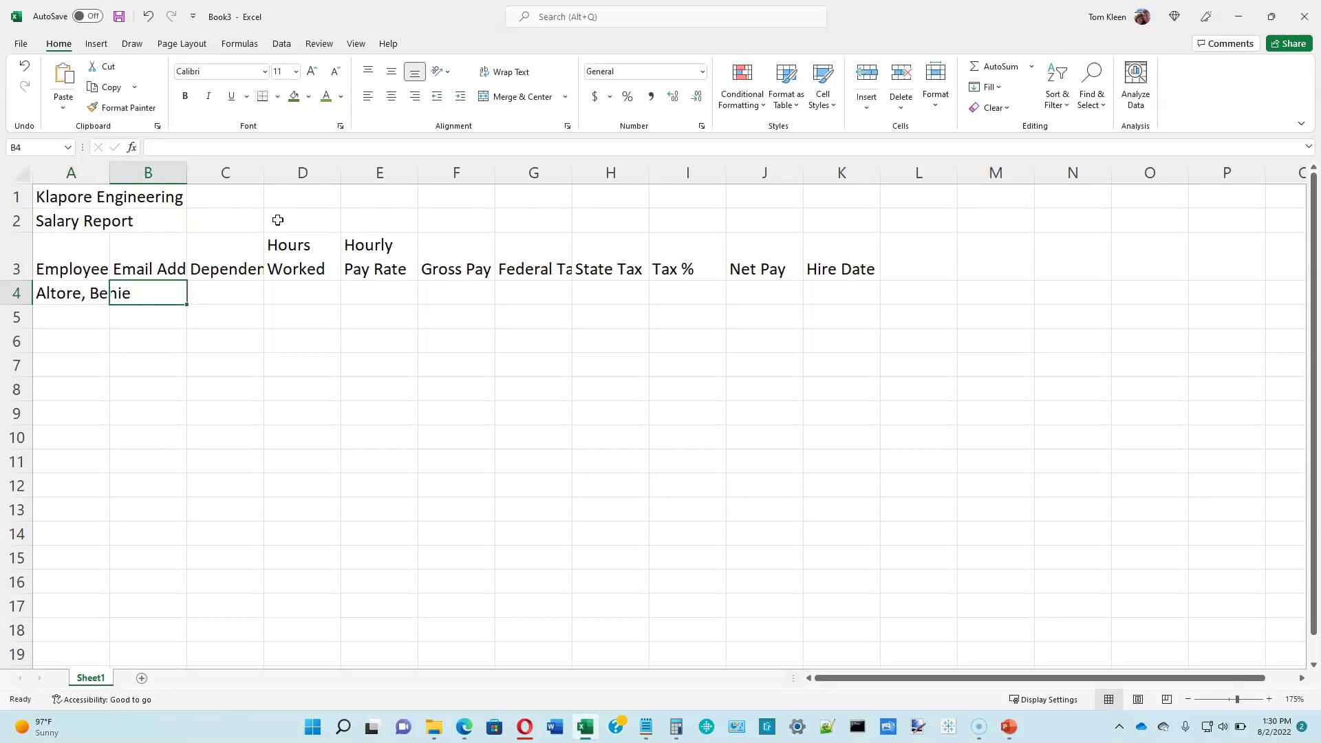
{"action": "key", "text": "Tab"}
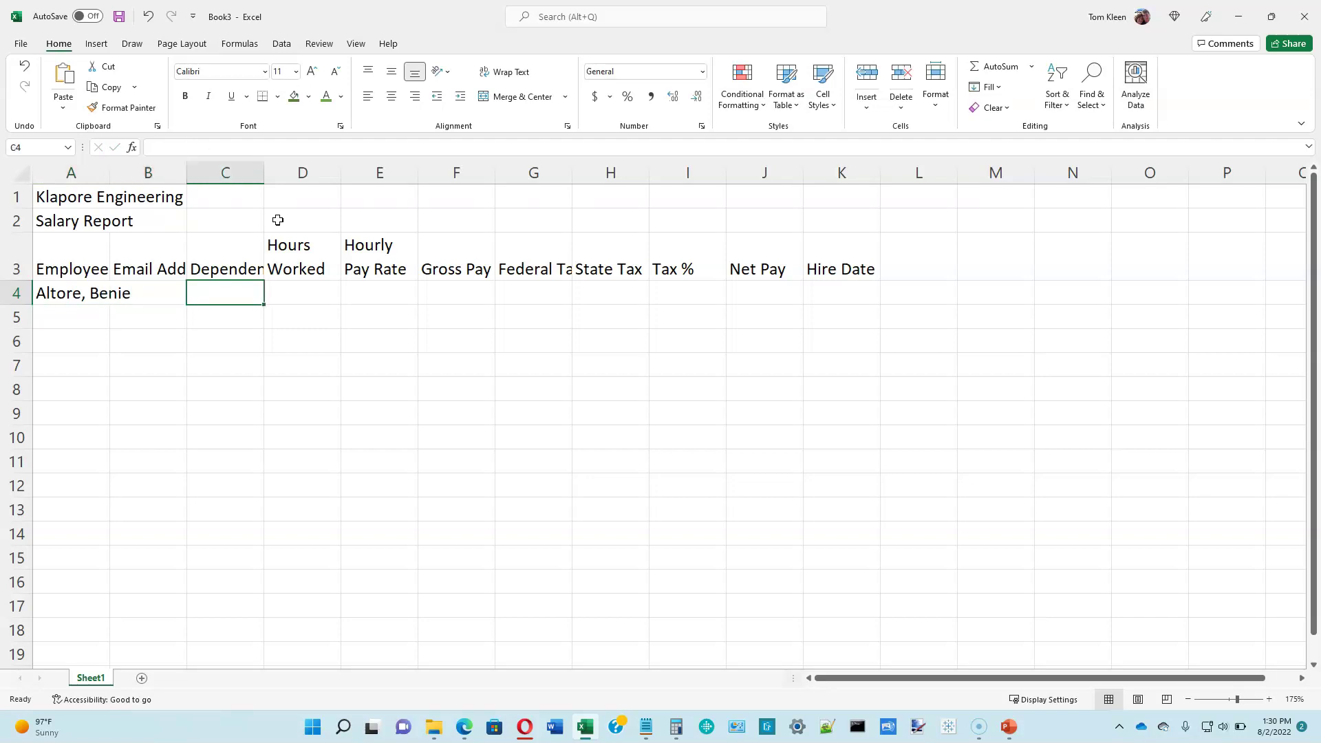
{"action": "type", "text": "3"}
{"action": "key", "text": "Tab"}
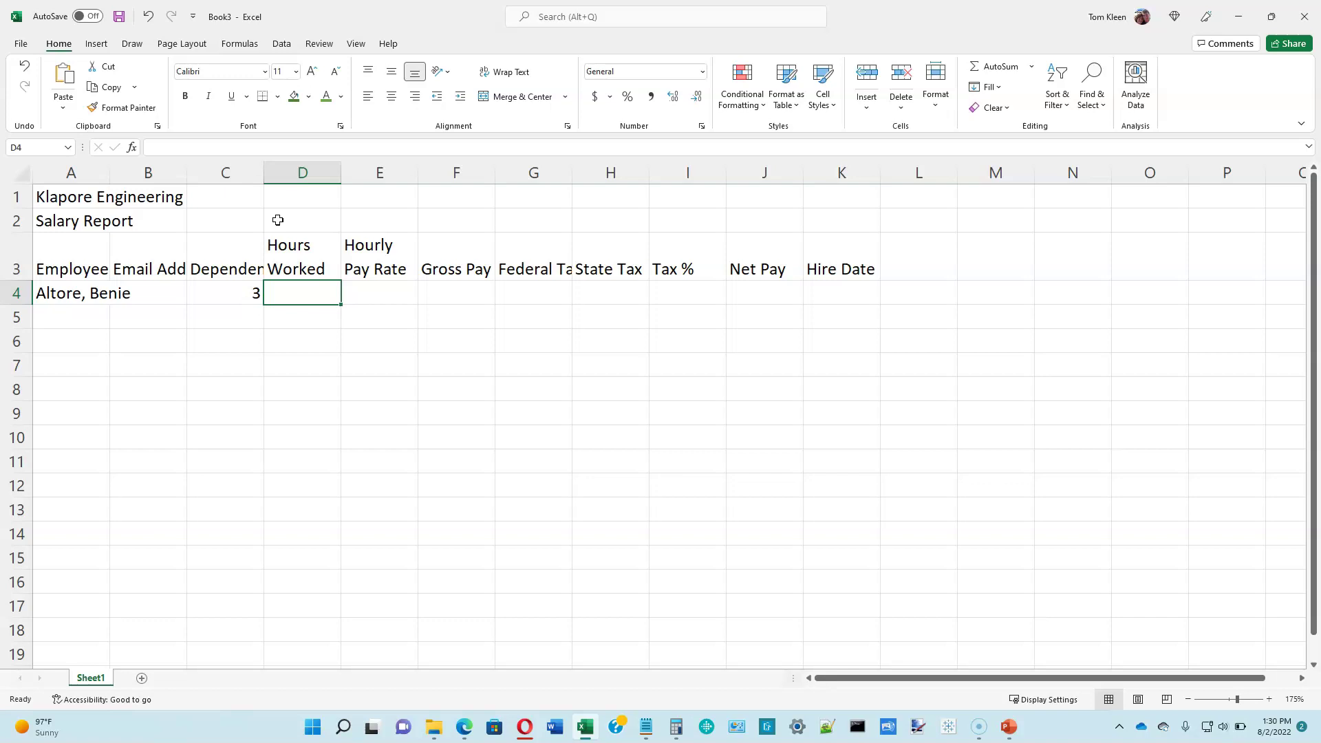
{"action": "type", "text": "74.5"}
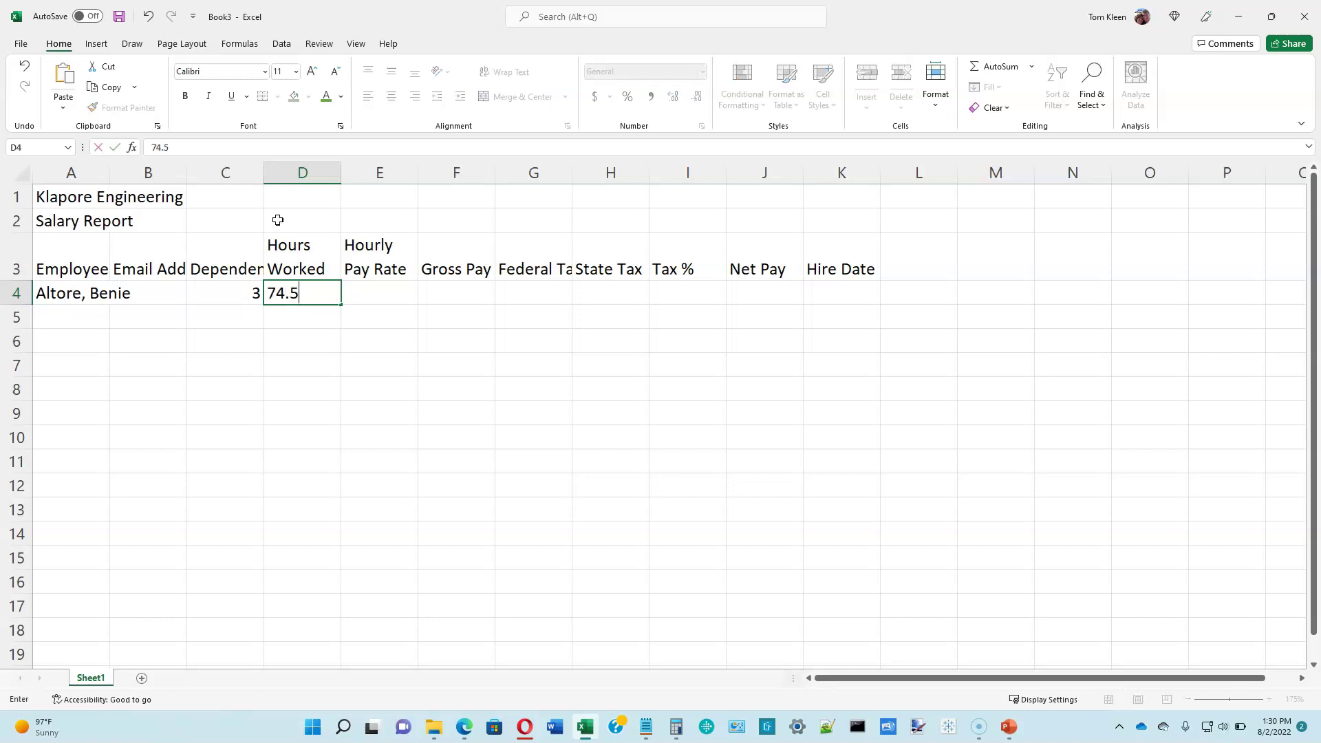
{"action": "key", "text": "Tab"}
{"action": "type", "text": "35.25"}
{"action": "key", "text": "Tab"}
{"action": "key", "text": "Tab"}
{"action": "key", "text": "Tab"}
{"action": "key", "text": "Tab"}
{"action": "key", "text": "Tab"}
{"action": "key", "text": "Tab"}
{"action": "type", "text": "99/5/2010"}
{"action": "key", "text": "Return"}
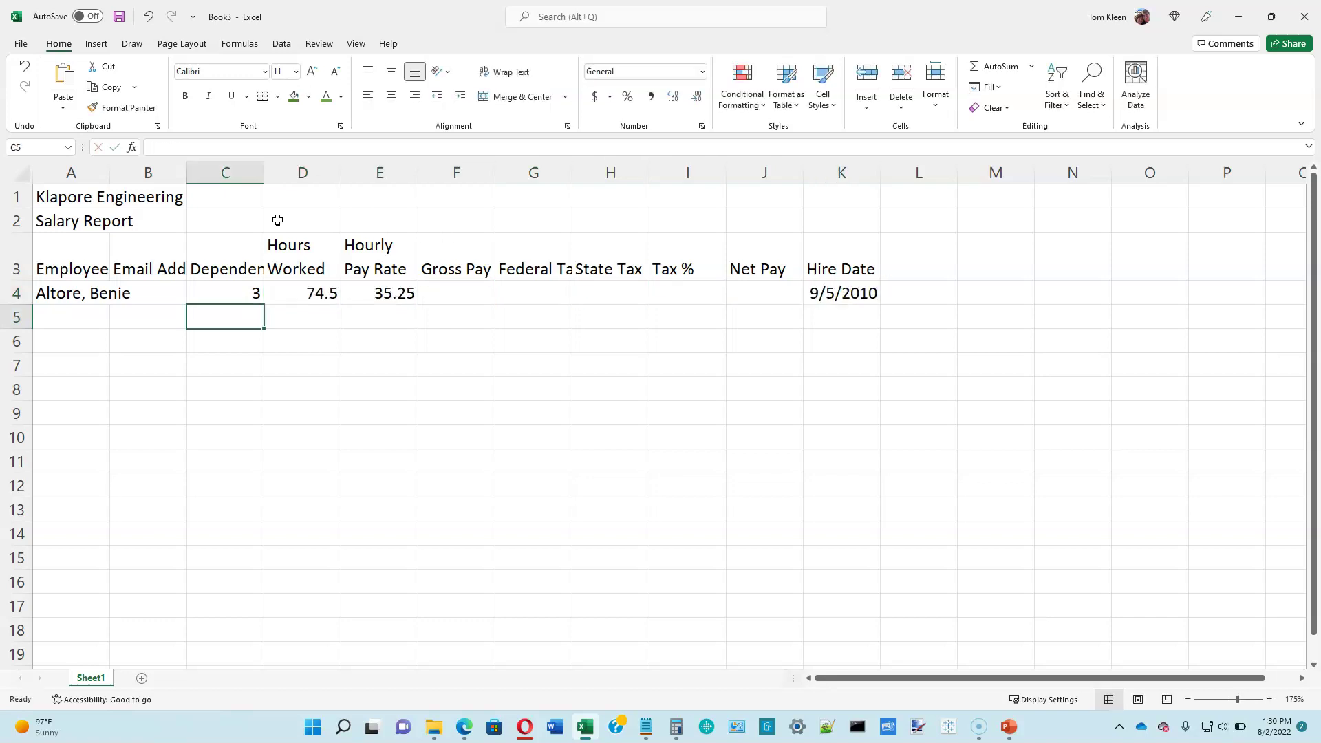
Step: Enter row 5's employee: name, 1 dependent, 80 hours, 33.1 rate, hired 10/17/2012
{"action": "key", "text": "Home"}
{"action": "key", "text": "Tab"}
{"action": "key", "text": "Tab"}
{"action": "type", "text": "1"}
{"action": "key", "text": "Tab"}
{"action": "type", "text": "80"}
{"action": "key", "text": "Tab"}
{"action": "type", "text": "33.1"}
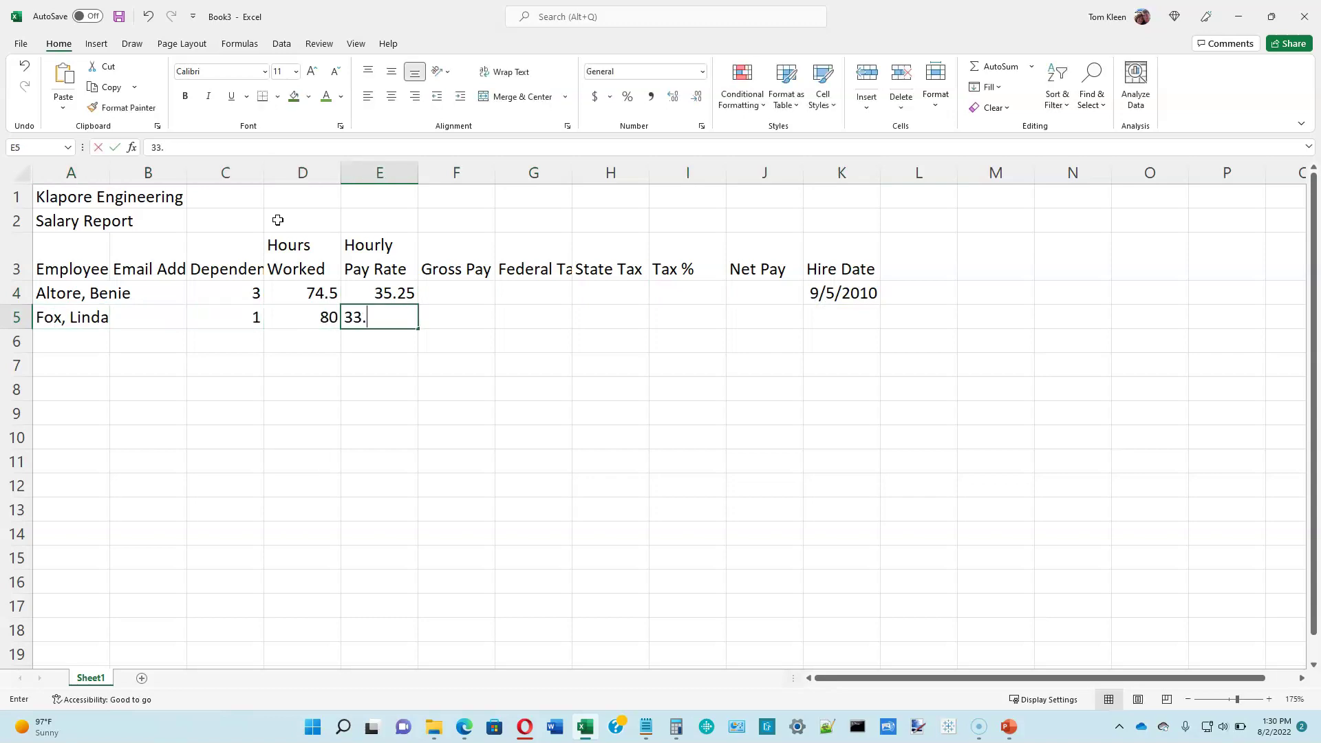
{"action": "key", "text": "Tab"}
{"action": "key", "text": "Tab"}
{"action": "key", "text": "Tab"}
{"action": "key", "text": "Tab"}
{"action": "key", "text": "Tab"}
{"action": "key", "text": "Tab"}
{"action": "type", "text": "10/17/2012"}
{"action": "key", "text": "Return"}
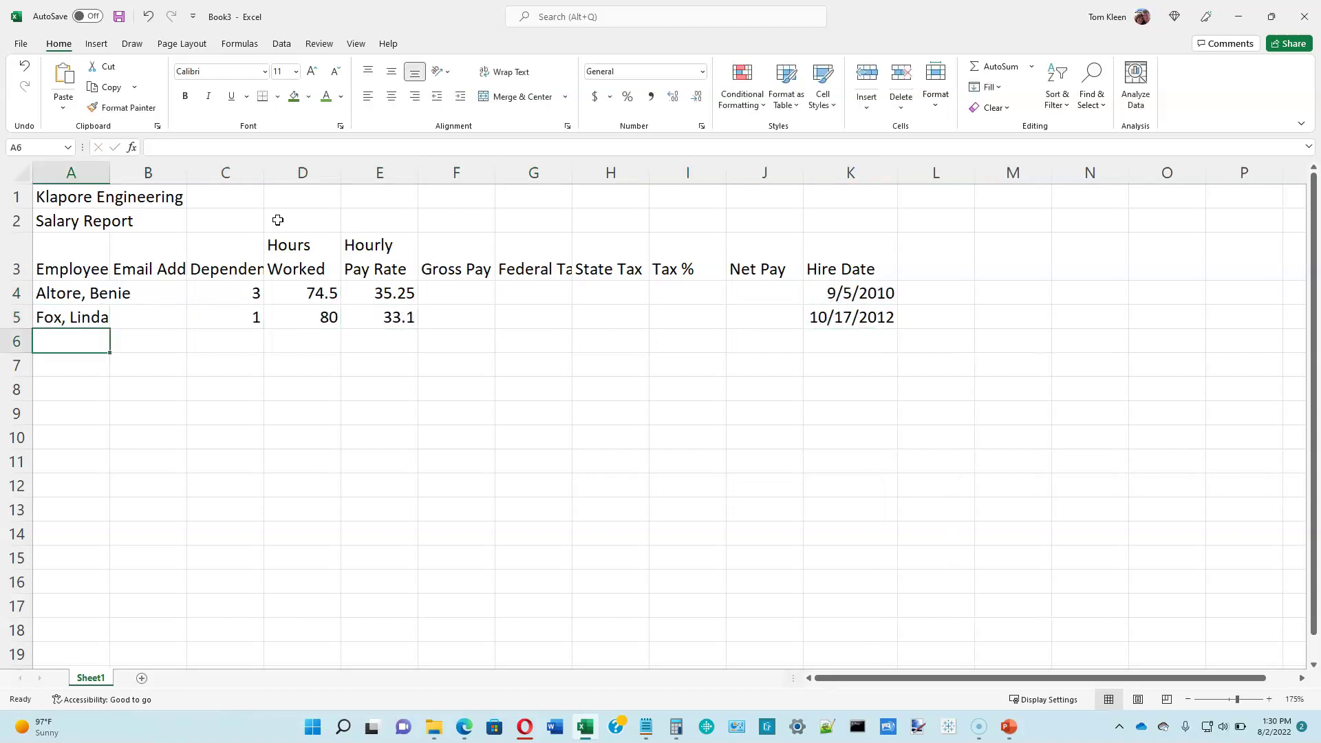
Step: Enter row 6's employee: name, 0 dependents, 71.75 hours, 28.65 rate, hired 2/2/13
{"action": "key", "text": "Tab"}
{"action": "key", "text": "Tab"}
{"action": "type", "text": "0"}
{"action": "key", "text": "Tab"}
{"action": "type", "text": "71.75"}
{"action": "key", "text": "Tab"}
{"action": "type", "text": "28.65"}
{"action": "key", "text": "Tab"}
Step: Enter row 7's employee: name, 2 dependents, 60 hours, 18 rate, hired 1/15/16
{"action": "key", "text": "Tab"}
{"action": "key", "text": "Tab"}
{"action": "key", "text": "Tab"}
{"action": "key", "text": "Tab"}
{"action": "key", "text": "Tab"}
{"action": "type", "text": "2/2/13"}
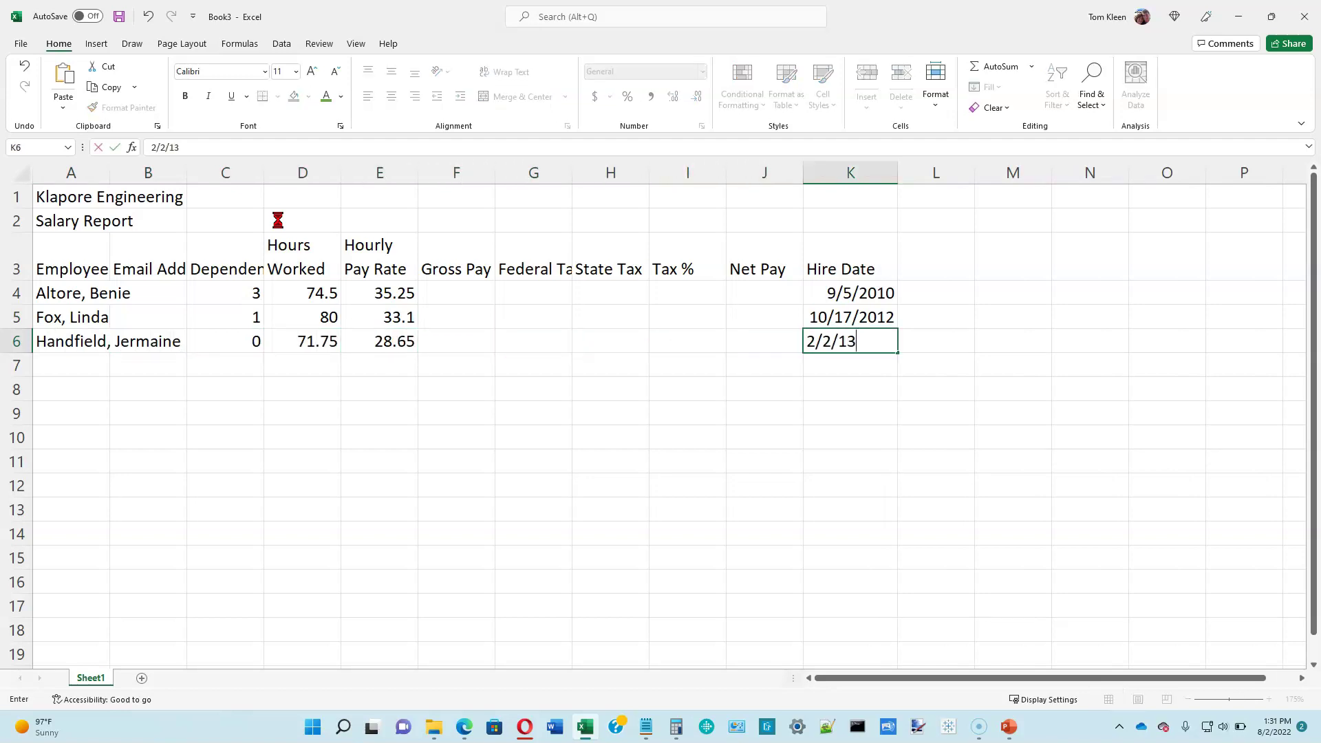
{"action": "key", "text": "Return"}
{"action": "key", "text": "Tab"}
{"action": "key", "text": "Tab"}
{"action": "type", "text": "2"}
{"action": "key", "text": "Tab"}
{"action": "type", "text": "60"}
{"action": "key", "text": "Tab"}
{"action": "type", "text": "18"}
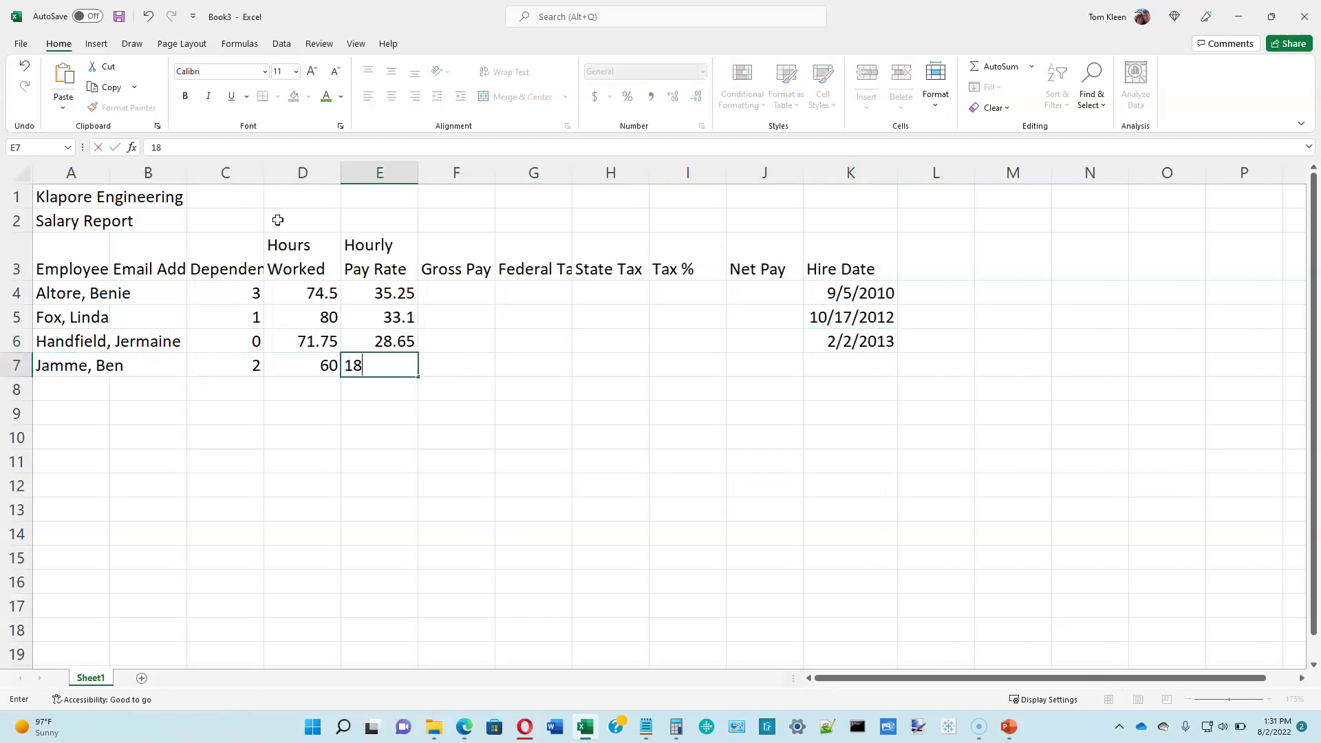
{"action": "key", "text": "Tab"}
{"action": "key", "text": "Tab"}
{"action": "key", "text": "Tab"}
{"action": "key", "text": "Tab"}
{"action": "key", "text": "Tab"}
{"action": "key", "text": "Tab"}
{"action": "type", "text": "1/15/16"}
{"action": "key", "text": "Return"}
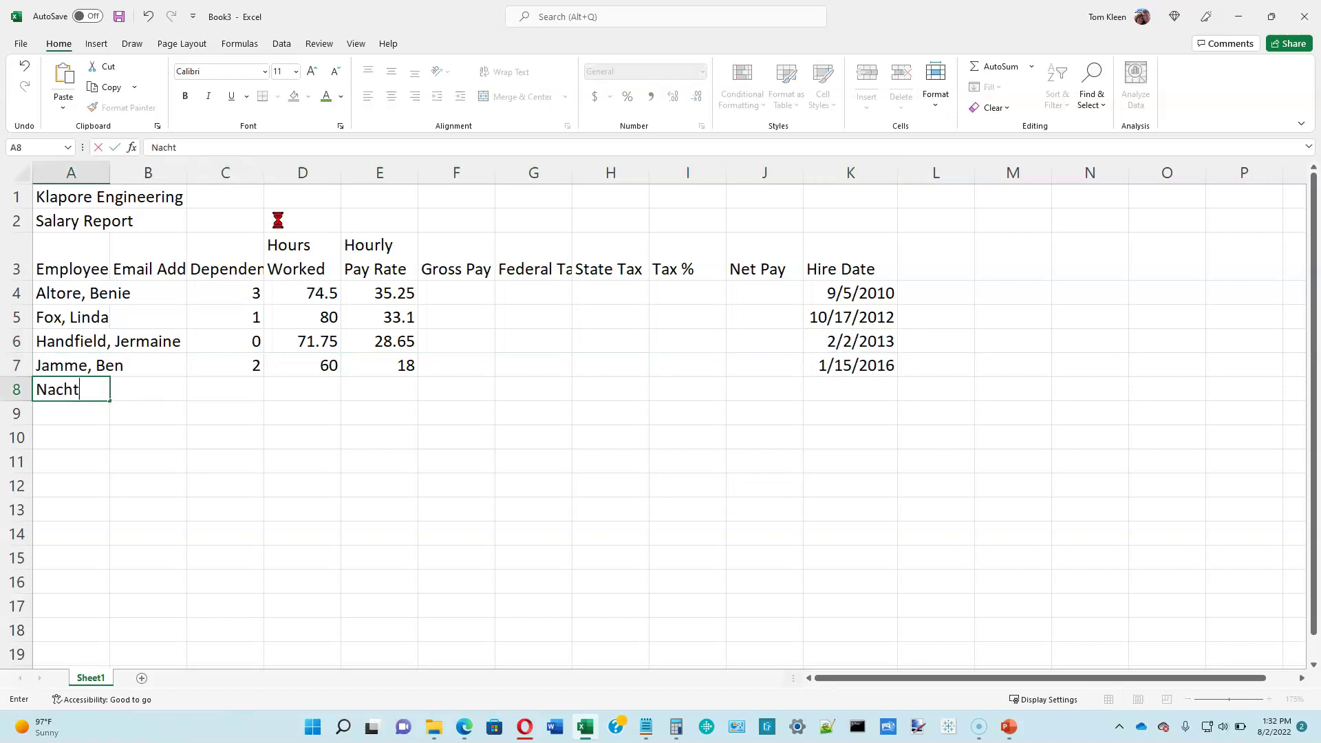
Step: Enter row 8's employee: name, 1 dependent, 42.25 hours, 25.9 rate, hired 5/18/12
{"action": "key", "text": "Tab"}
{"action": "key", "text": "Tab"}
{"action": "type", "text": "1"}
{"action": "key", "text": "Tab"}
{"action": "type", "text": "42.25"}
{"action": "key", "text": "Tab"}
{"action": "type", "text": "25.9"}
{"action": "key", "text": "Tab"}
{"action": "key", "text": "Tab"}
{"action": "key", "text": "Tab"}
{"action": "key", "text": "Tab"}
Step: Enter row 9's employee: name, 0 dependents, 75.75 hours, 21.95 rate, hired 5/24/13
{"action": "key", "text": "Tab"}
{"action": "key", "text": "Tab"}
{"action": "type", "text": "5/18/12"}
{"action": "key", "text": "Return"}
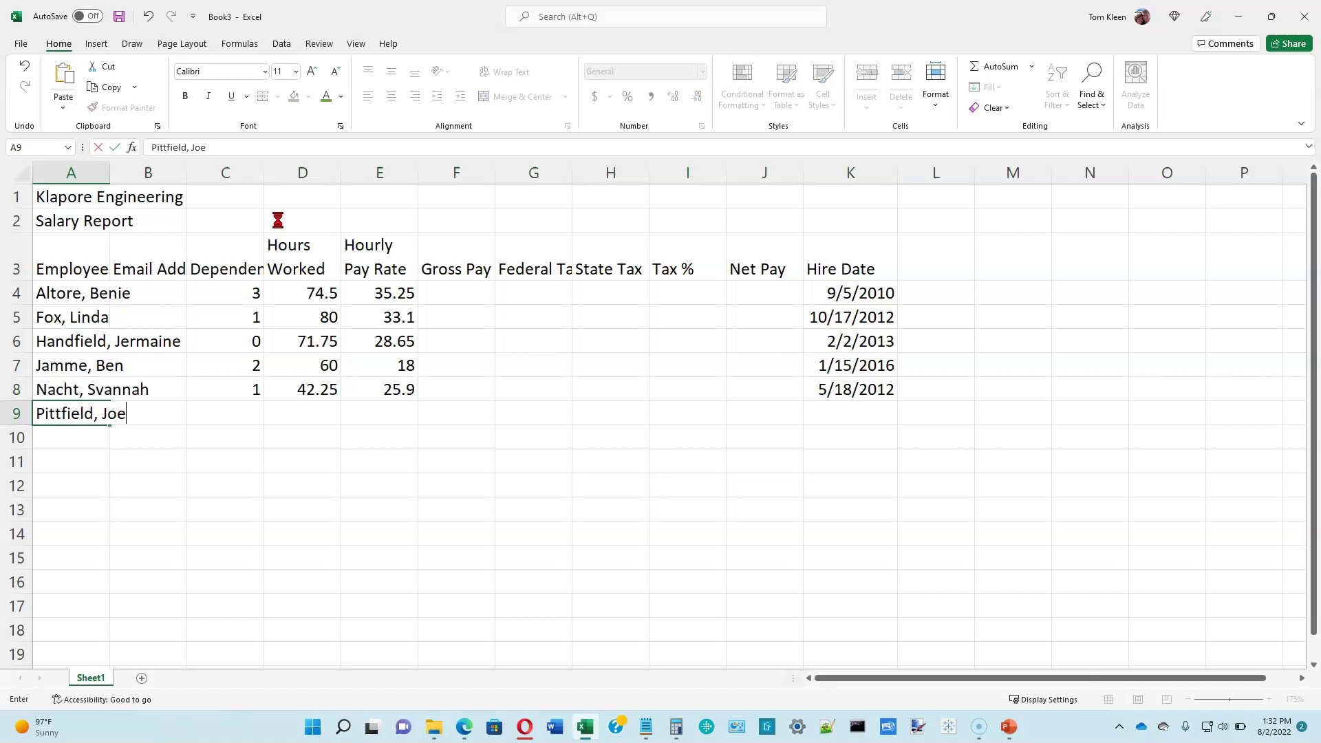
{"action": "key", "text": "Tab"}
{"action": "key", "text": "Tab"}
{"action": "type", "text": "0"}
{"action": "key", "text": "Tab"}
{"action": "type", "text": "75.75"}
{"action": "key", "text": "Tab"}
{"action": "type", "text": "21.95"}
Step: Enter row 10's employee: name, 3 dependents, 80 hours, 32.5 rate, hired 11/11/11
{"action": "key", "text": "Tab"}
{"action": "key", "text": "Tab"}
{"action": "key", "text": "Tab"}
{"action": "key", "text": "Tab"}
{"action": "key", "text": "Tab"}
{"action": "key", "text": "Tab"}
{"action": "type", "text": "5/24/13"}
{"action": "key", "text": "Return"}
{"action": "key", "text": "Tab"}
{"action": "key", "text": "Tab"}
{"action": "type", "text": "3"}
{"action": "key", "text": "Tab"}
{"action": "type", "text": "80"}
Step: Enter row 11's employee: name, 2 dependents, 64.5 hours, 41.02 rate, hired 4/29/2006
{"action": "key", "text": "Tab"}
{"action": "type", "text": "32.5"}
{"action": "key", "text": "Tab"}
{"action": "key", "text": "Tab"}
{"action": "key", "text": "Tab"}
{"action": "key", "text": "Tab"}
{"action": "key", "text": "Tab"}
{"action": "key", "text": "Tab"}
{"action": "type", "text": "11/11/11"}
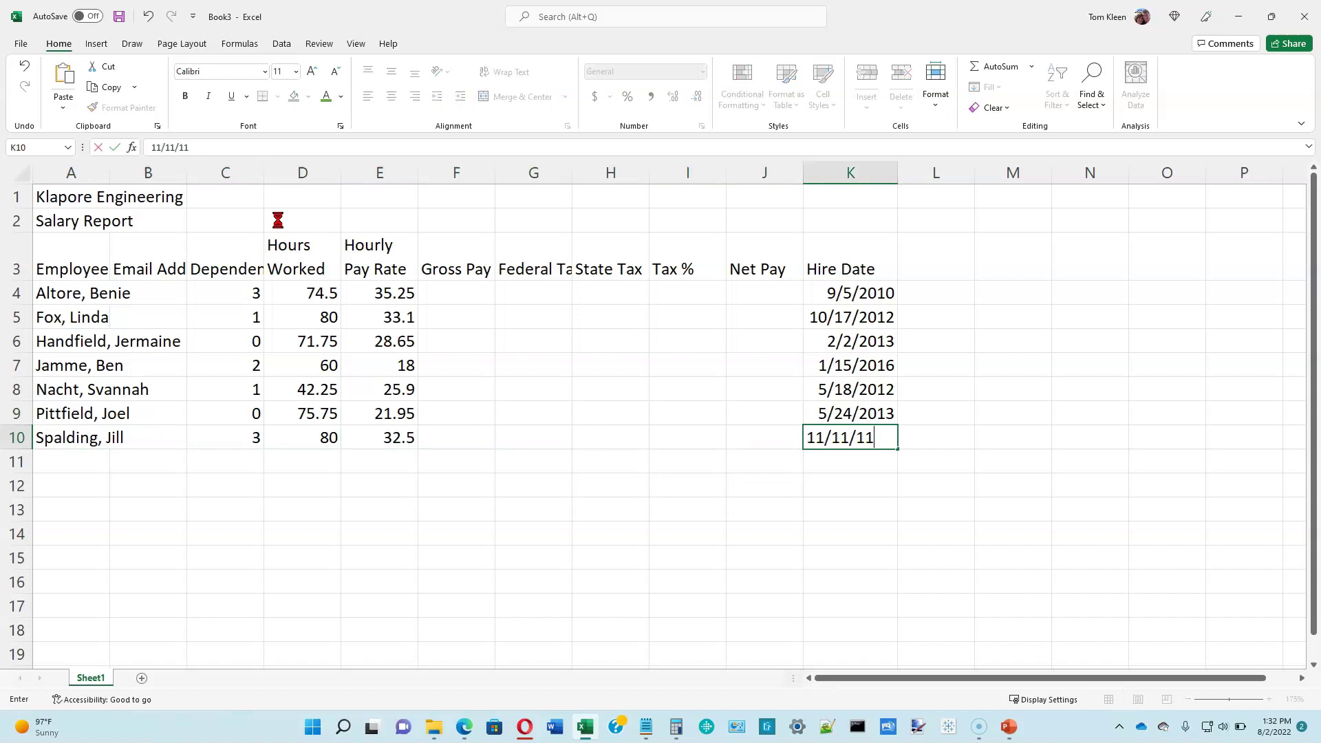
{"action": "key", "text": "Return"}
{"action": "key", "text": "Tab"}
{"action": "key", "text": "Tab"}
{"action": "type", "text": "2"}
{"action": "key", "text": "Tab"}
{"action": "type", "text": "64.5"}
{"action": "key", "text": "Tab"}
{"action": "type", "text": "41.02"}
{"action": "key", "text": "Tab"}
{"action": "key", "text": "Tab"}
{"action": "key", "text": "Tab"}
{"action": "key", "text": "Tab"}
{"action": "key", "text": "Tab"}
{"action": "key", "text": "Tab"}
{"action": "type", "text": "4/29/2006"}
{"action": "key", "text": "Return"}
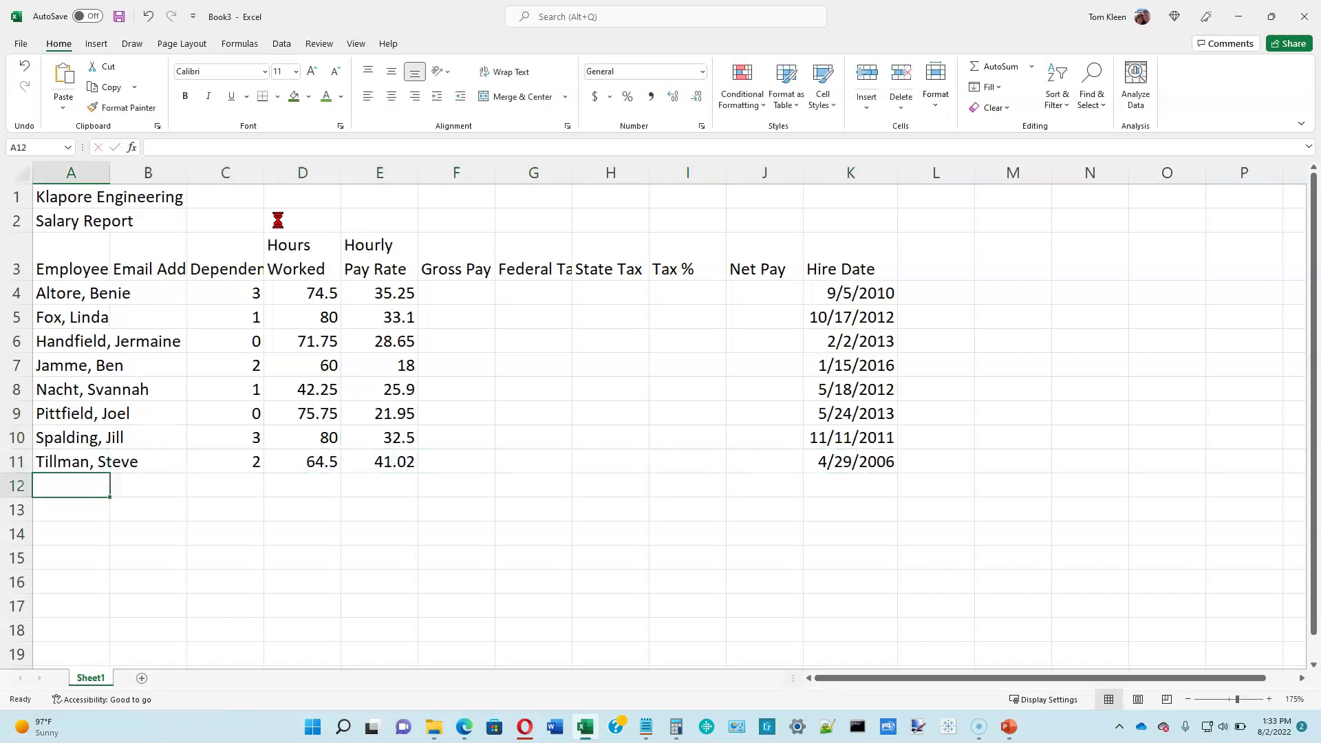
Step: Enter the last employee in row 12: name, 1 dependent, 68 hours, 29.43 rate, hired 9/22/17
{"action": "key", "text": "Tab"}
{"action": "key", "text": "Tab"}
{"action": "type", "text": "1"}
{"action": "key", "text": "Tab"}
{"action": "type", "text": "68"}
{"action": "key", "text": "Tab"}
{"action": "type", "text": "29.43"}
{"action": "key", "text": "Tab"}
{"action": "key", "text": "Tab"}
{"action": "key", "text": "Tab"}
{"action": "key", "text": "Tab"}
{"action": "key", "text": "Tab"}
{"action": "key", "text": "Tab"}
{"action": "type", "text": "9/22/17"}
{"action": "key", "text": "Return"}
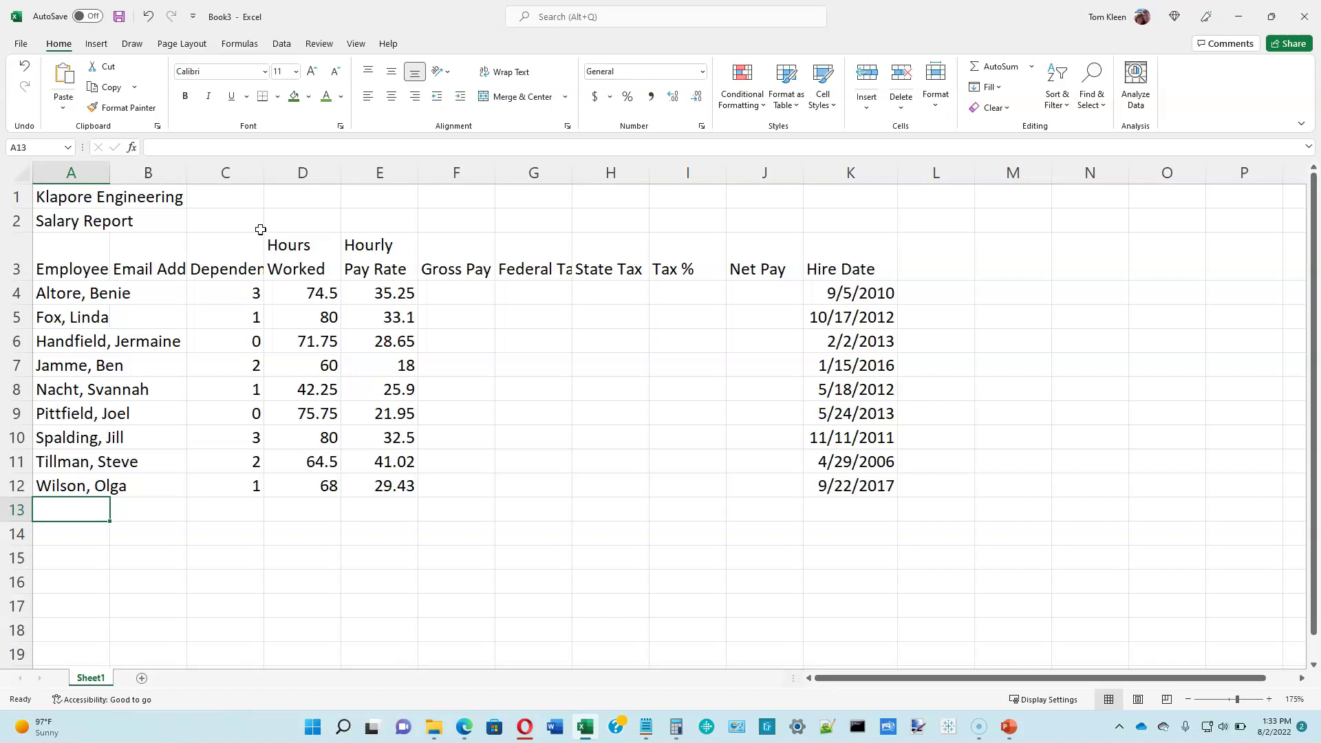
Step: Fill in the first two employees' e-mail addresses in cells B4 and B5
{"action": "left_click", "coordinate": [154, 191]}
{"action": "left_click", "coordinate": [152, 293]}
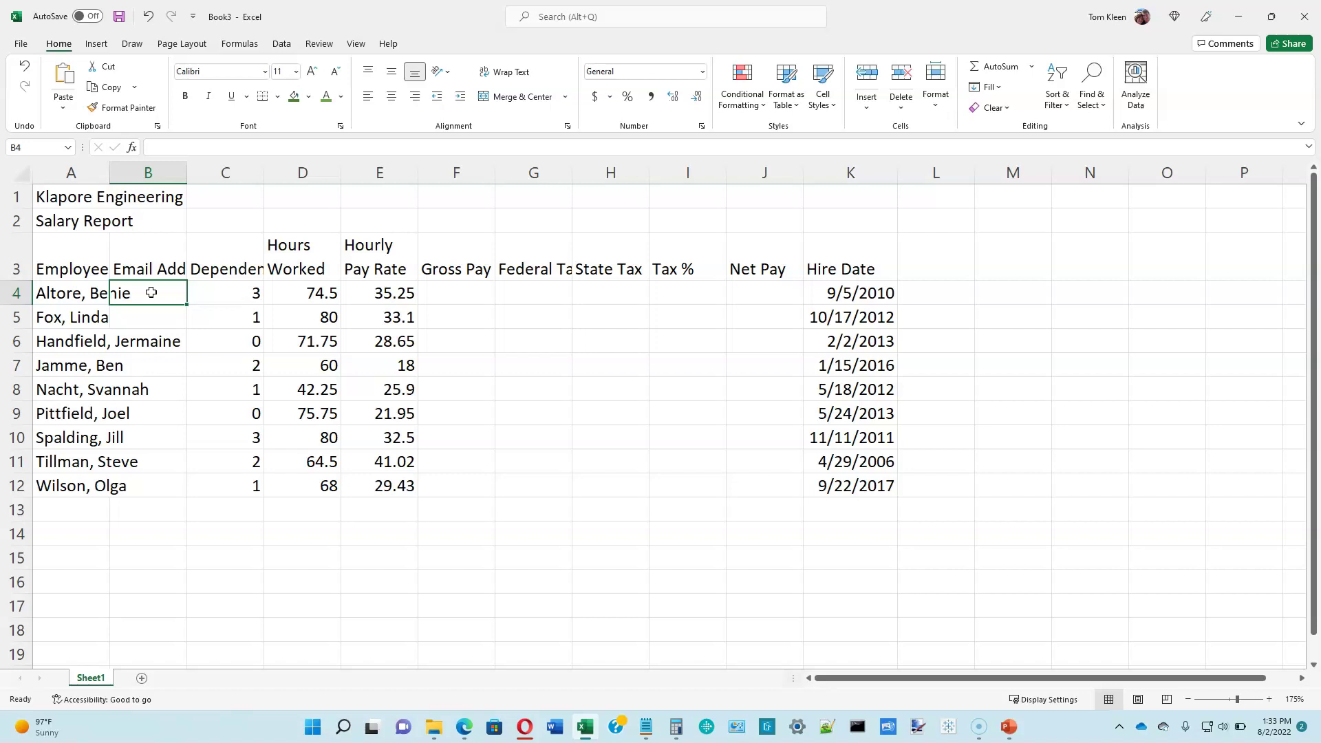
{"action": "type", "text": "baltore@example.com"}
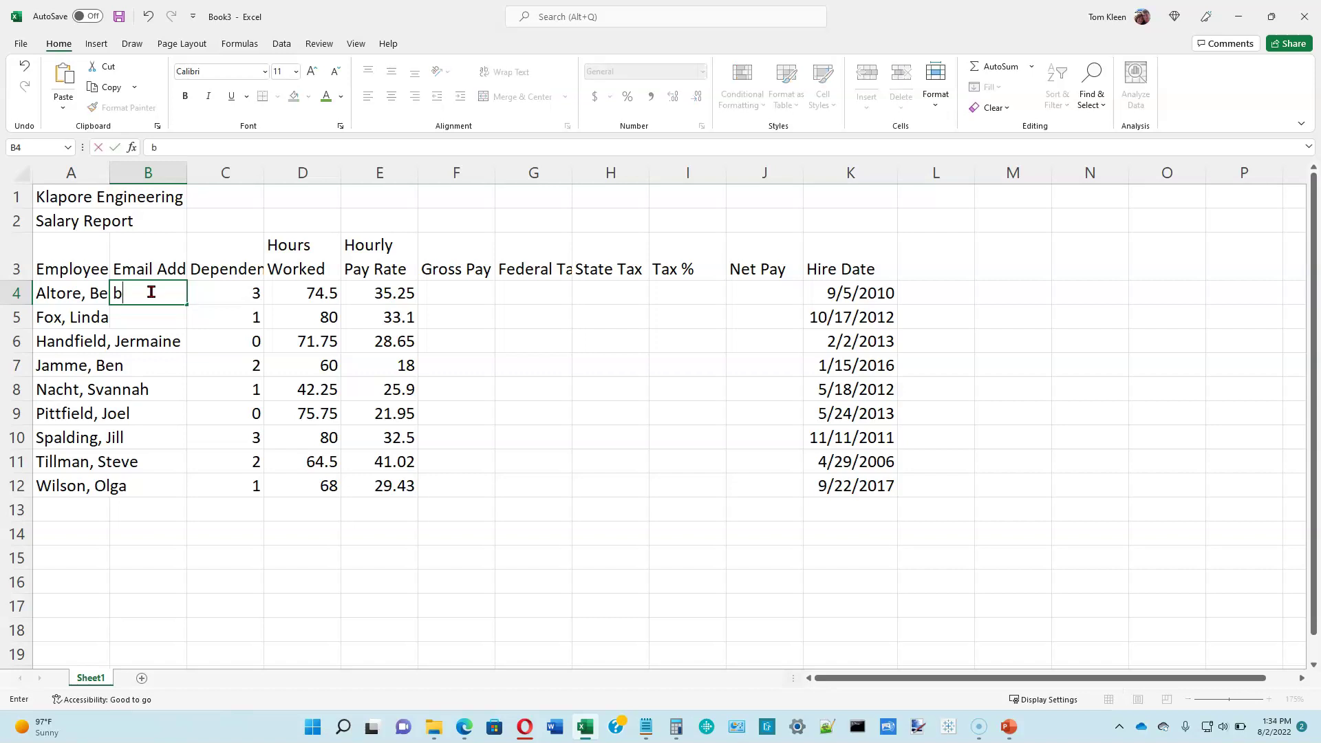
{"action": "key", "text": "Return"}
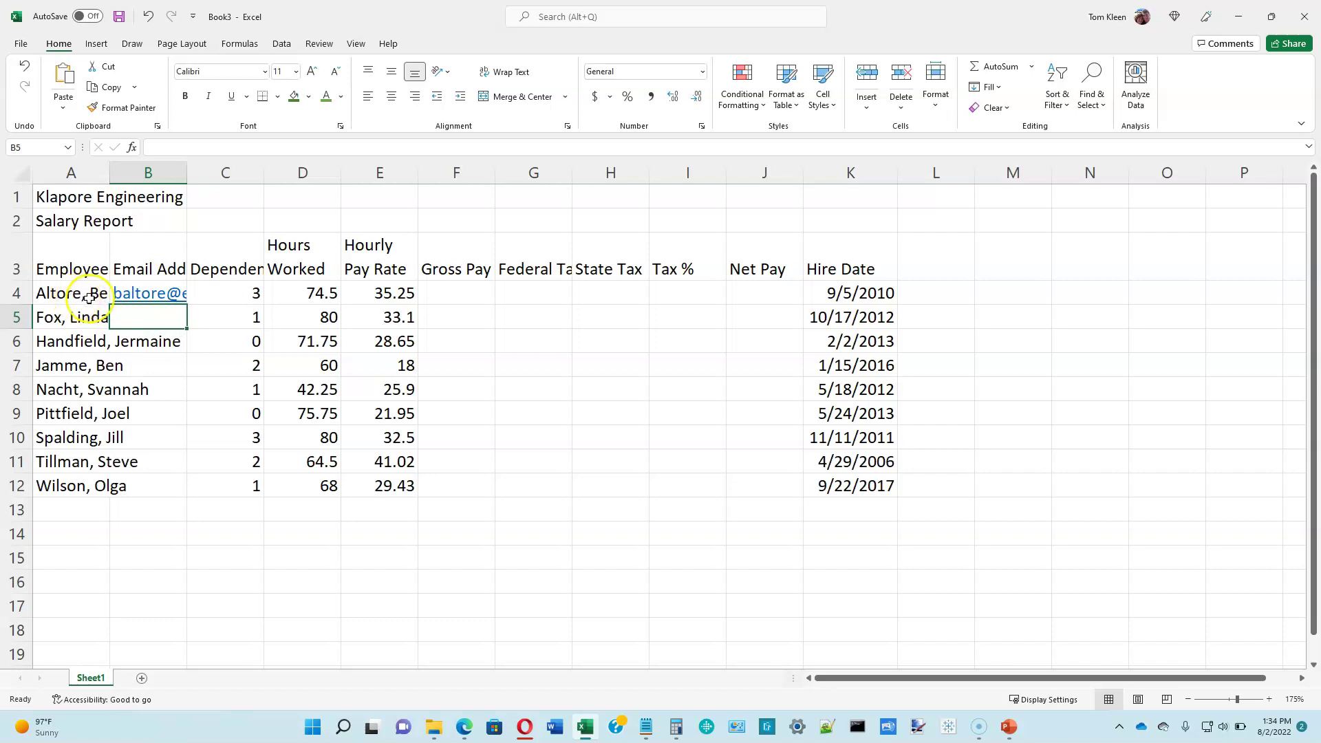
{"action": "left_click", "coordinate": [172, 298]}
{"action": "type", "text": "lfox"}
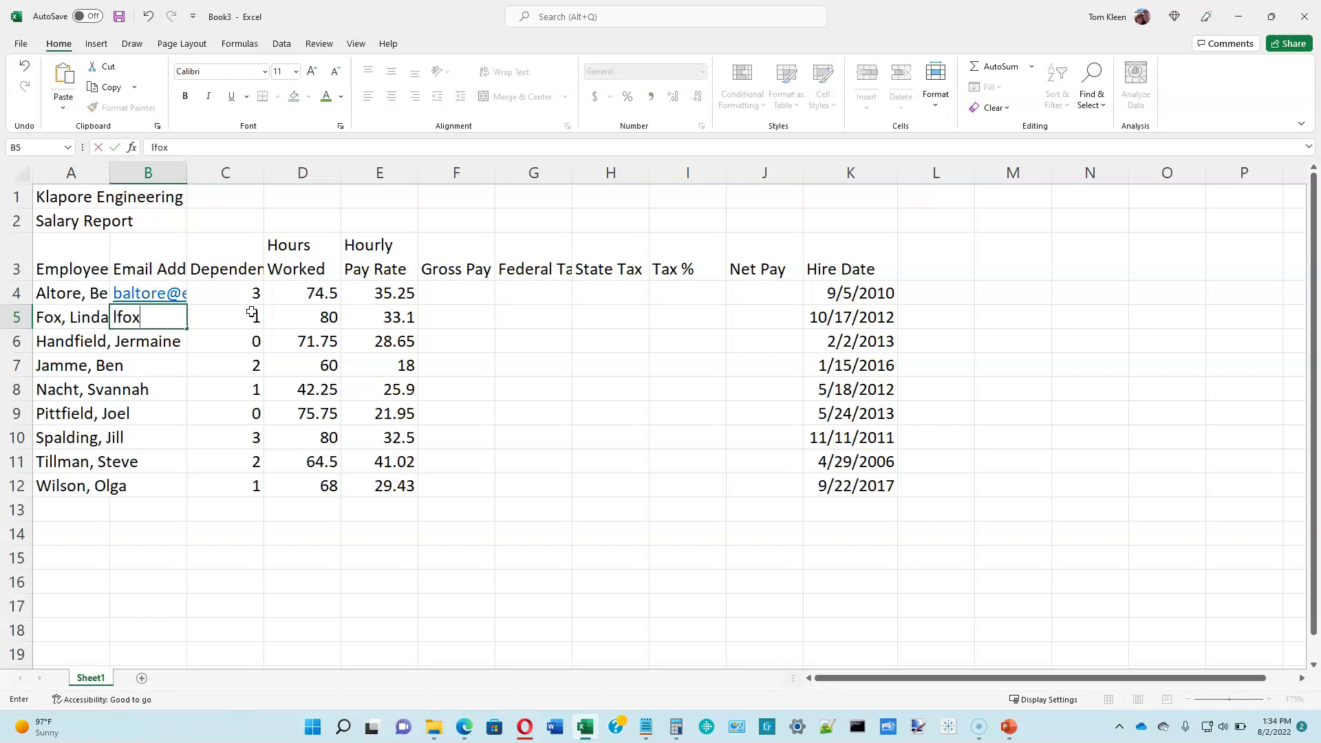
{"action": "type", "text": "@examp"}
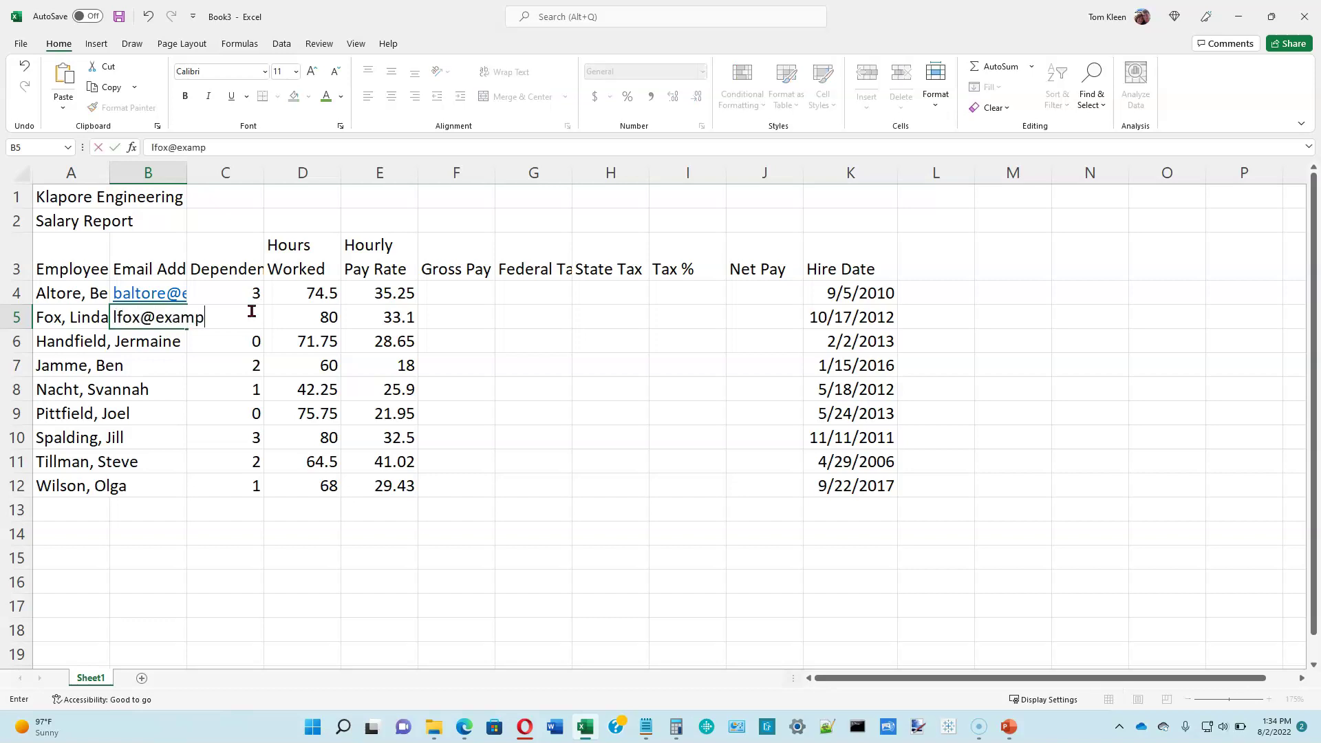
{"action": "type", "text": "le.com"}
{"action": "key", "text": "Return"}
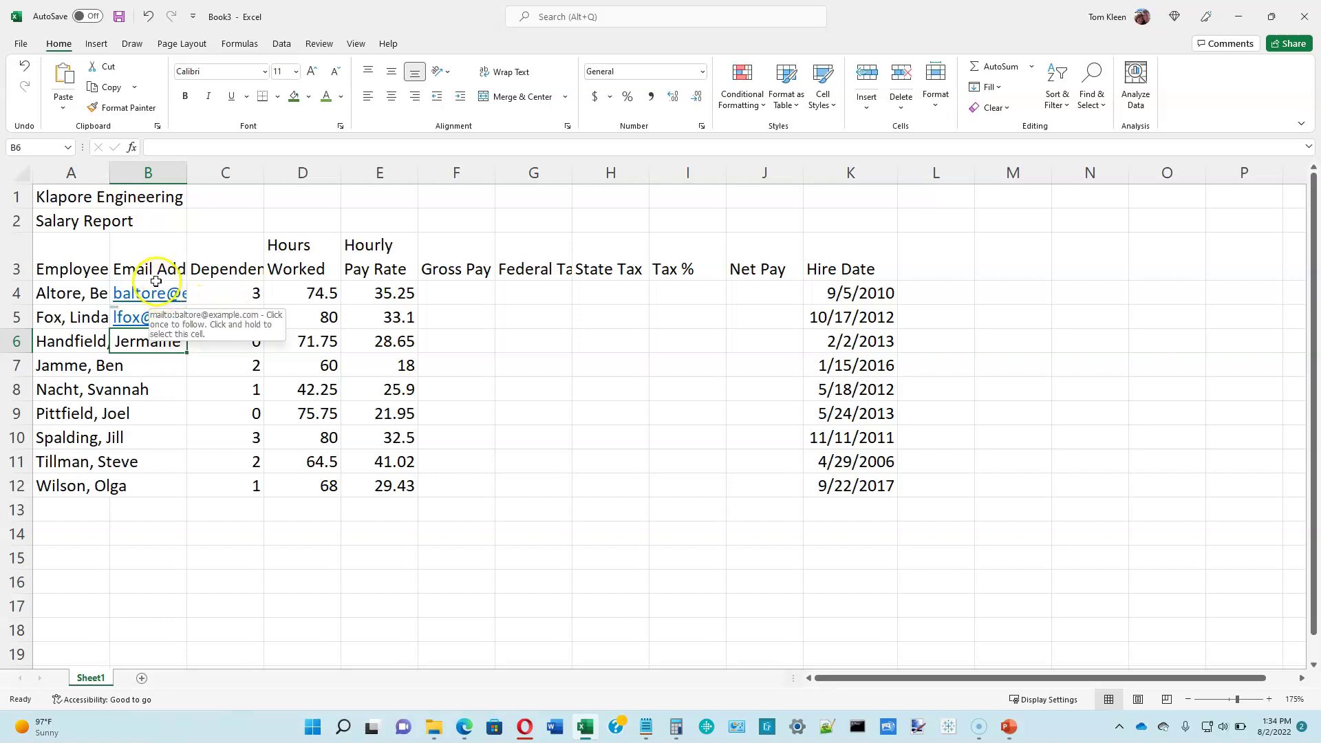
{"action": "left_click_drag", "start_coordinate": [157, 283], "coordinate": [143, 487]}
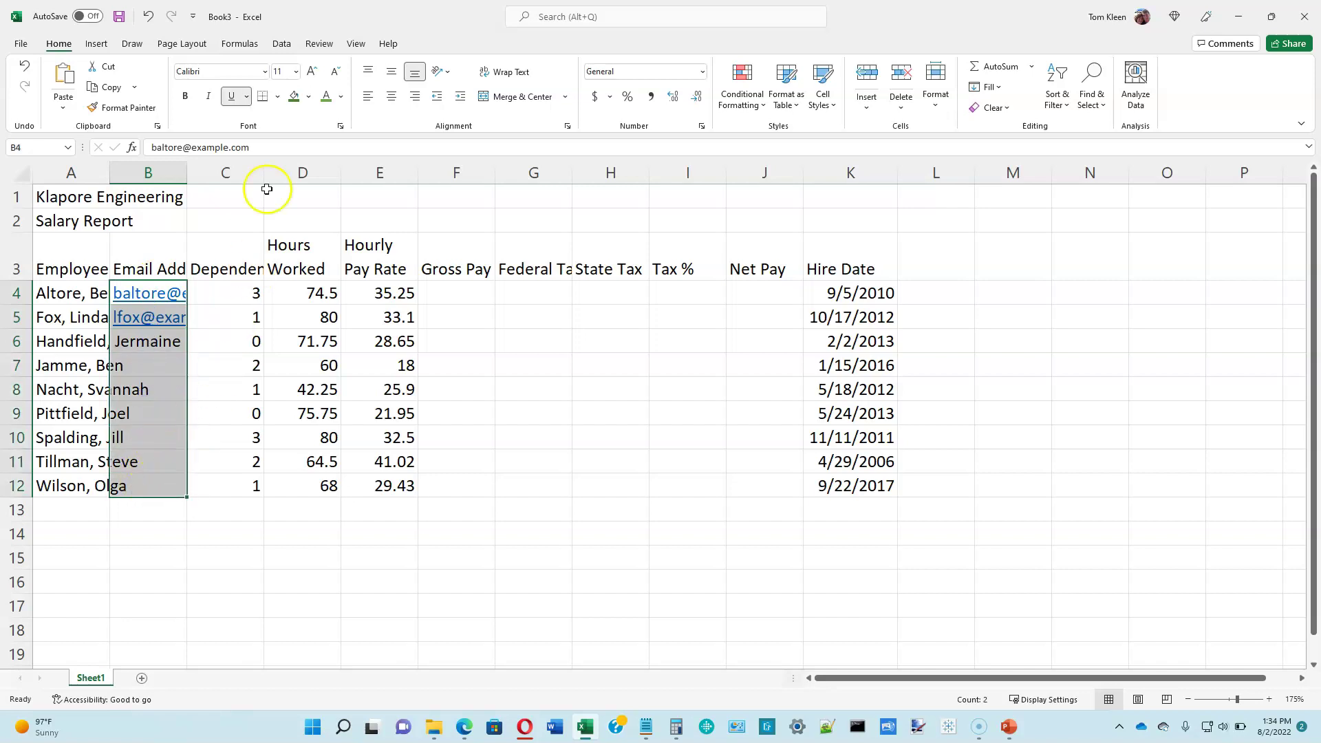
Step: Flash Fill the e-mail addresses into B6:B12 and auto-fit column B to show them fully
{"action": "left_click", "coordinate": [280, 46]}
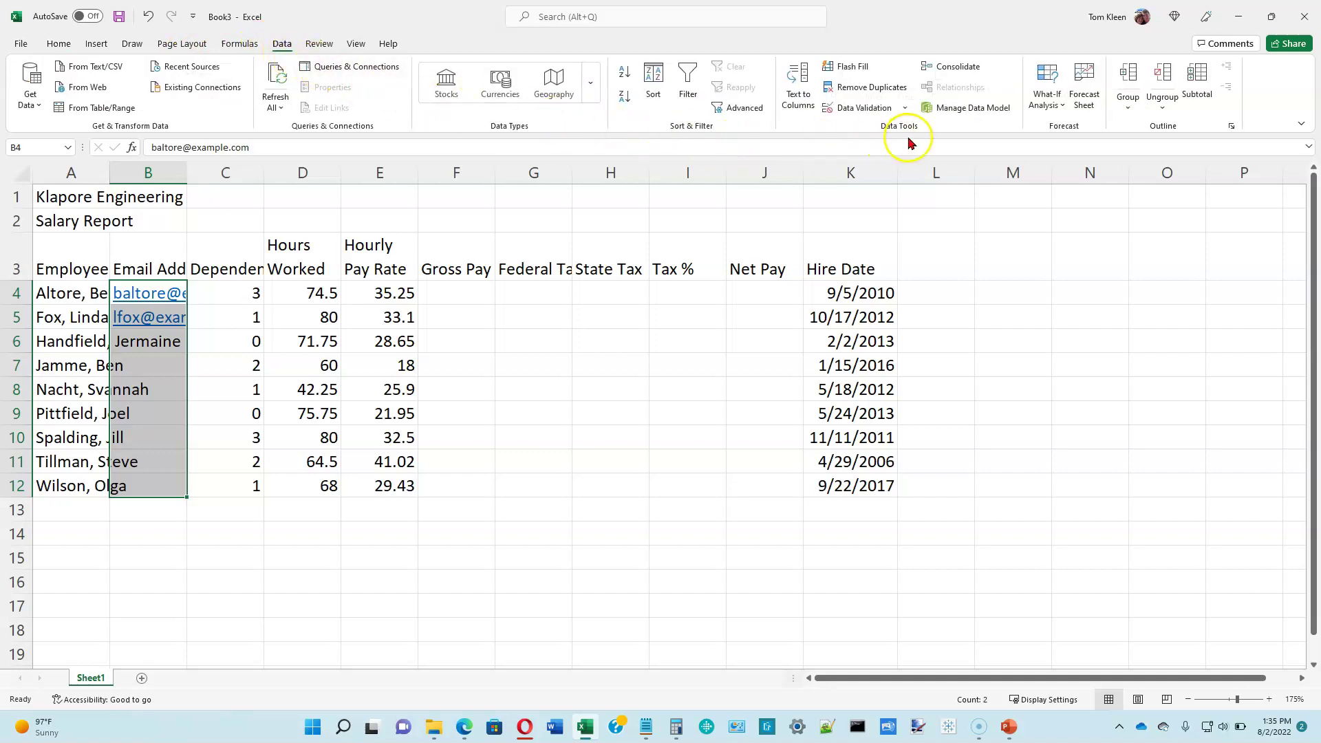
{"action": "left_click", "coordinate": [848, 71]}
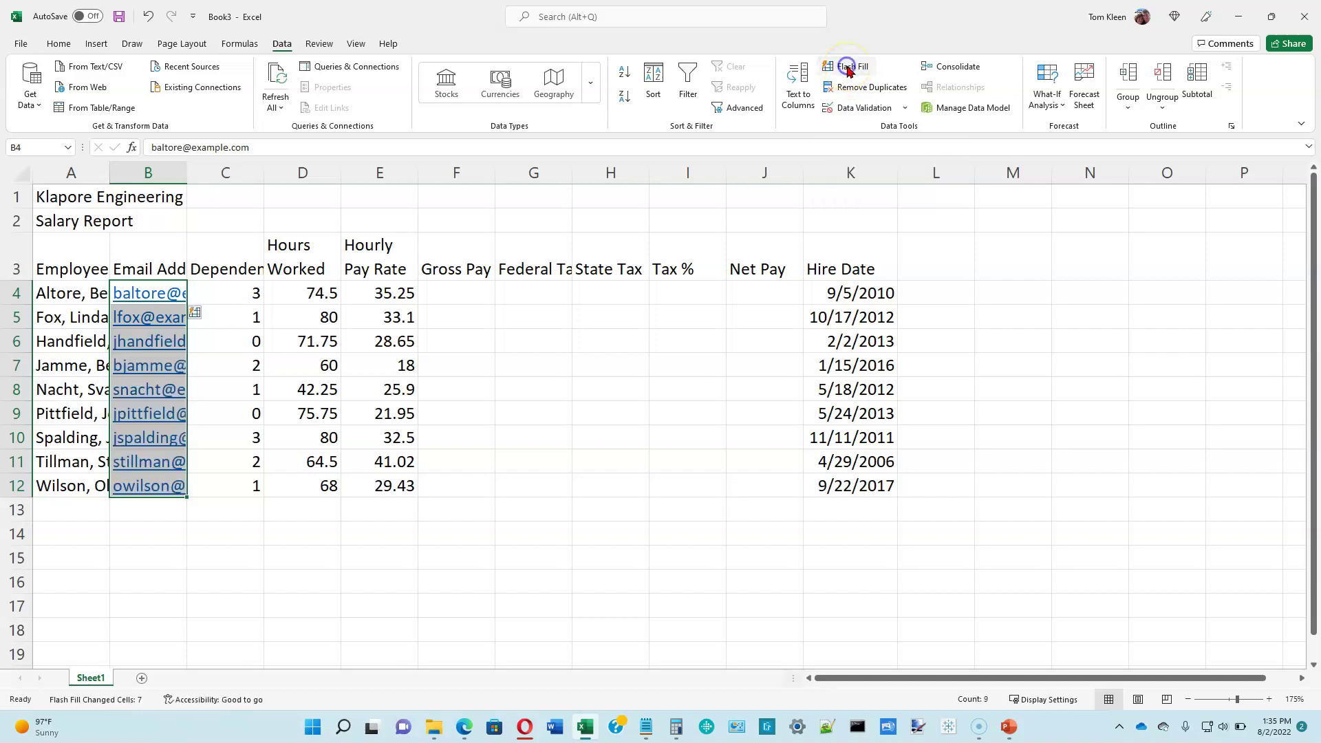
{"action": "left_click", "coordinate": [193, 172]}
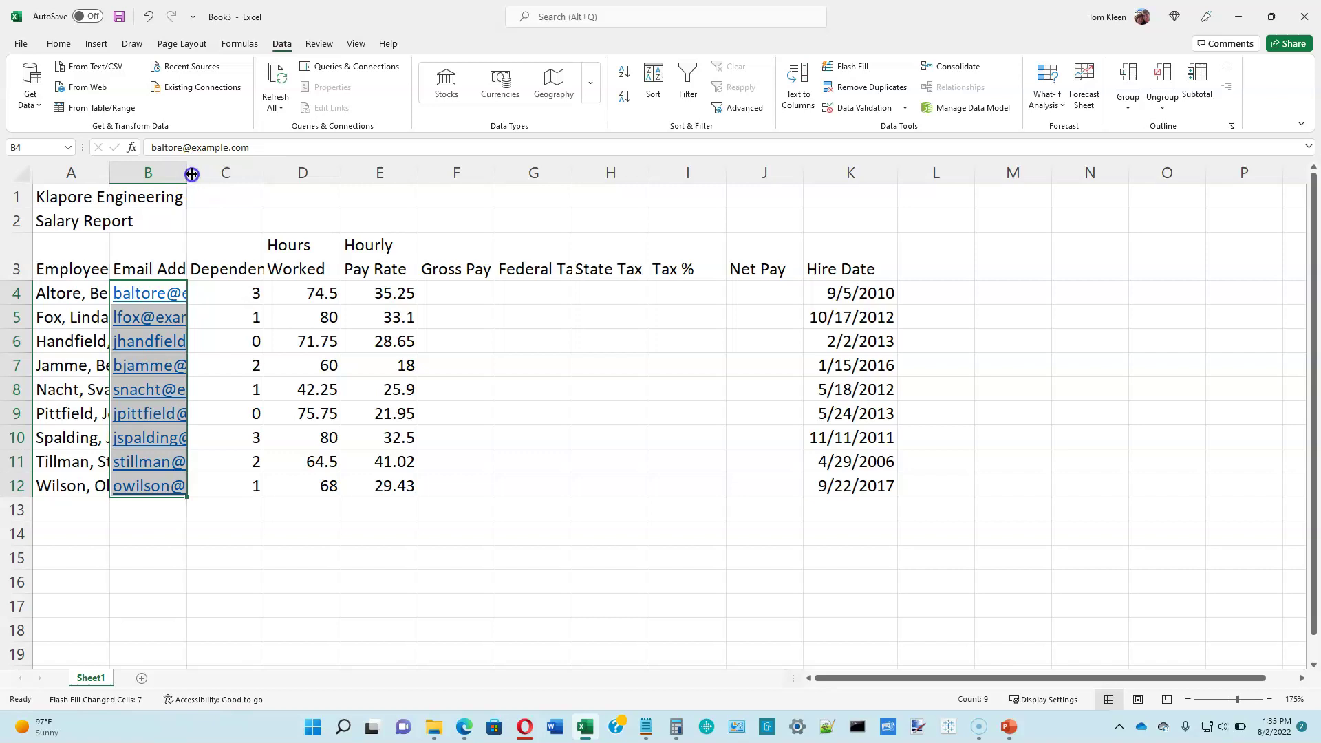
{"action": "double_click", "coordinate": [191, 173]}
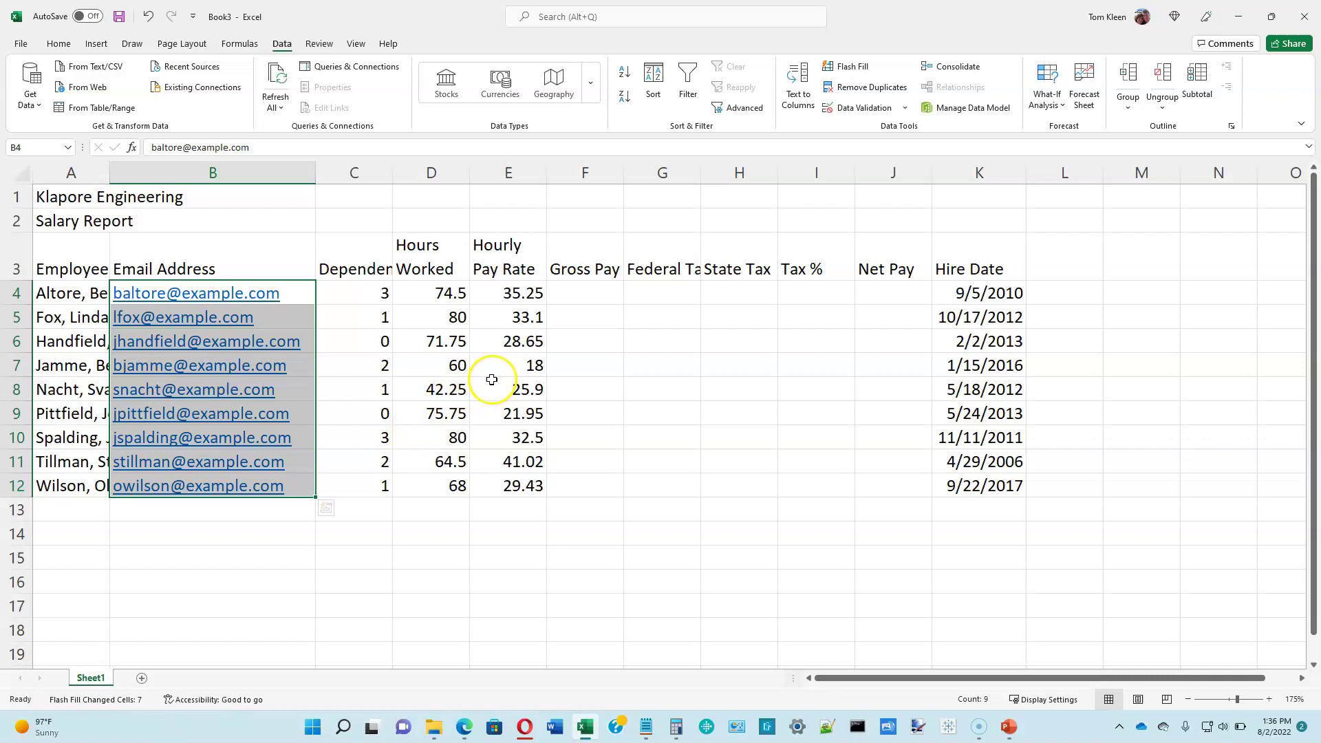
Step: Enter the label Totals in cell A13
{"action": "left_click", "coordinate": [252, 198]}
{"action": "left_click", "coordinate": [253, 219]}
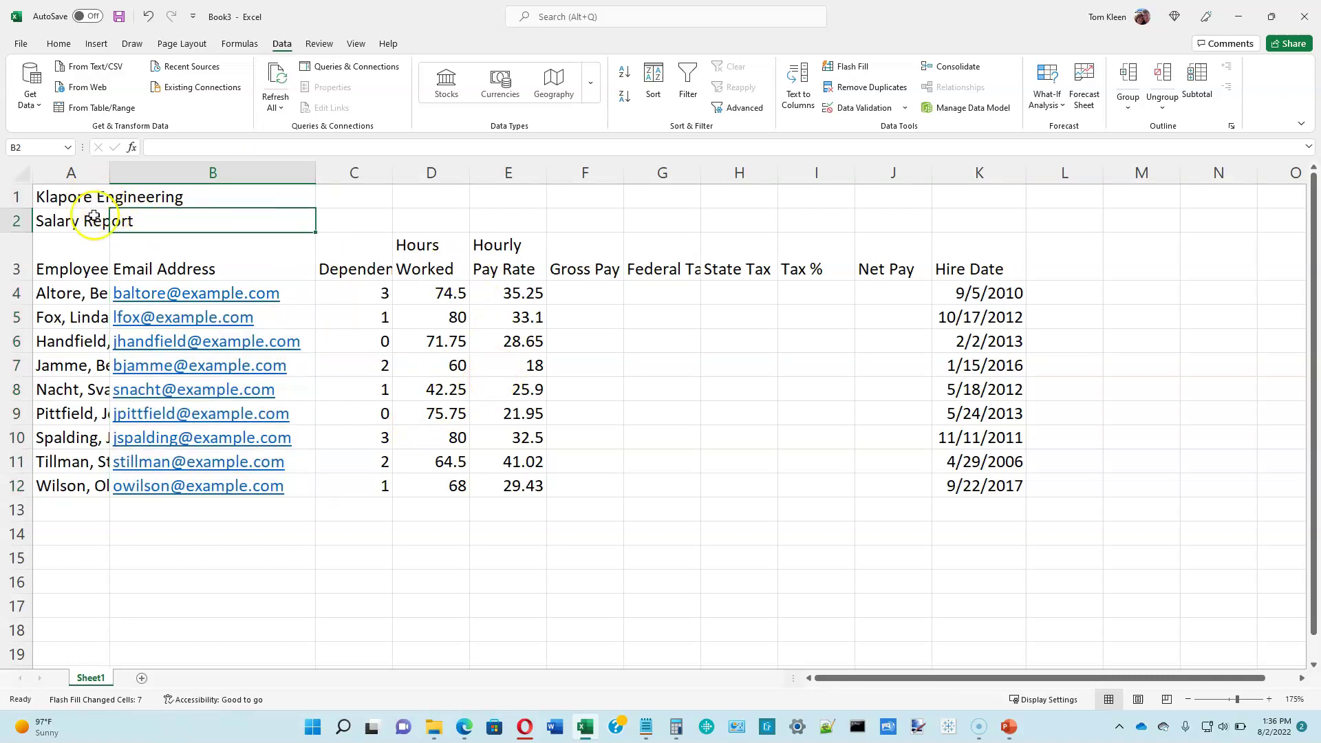
{"action": "left_click", "coordinate": [115, 197]}
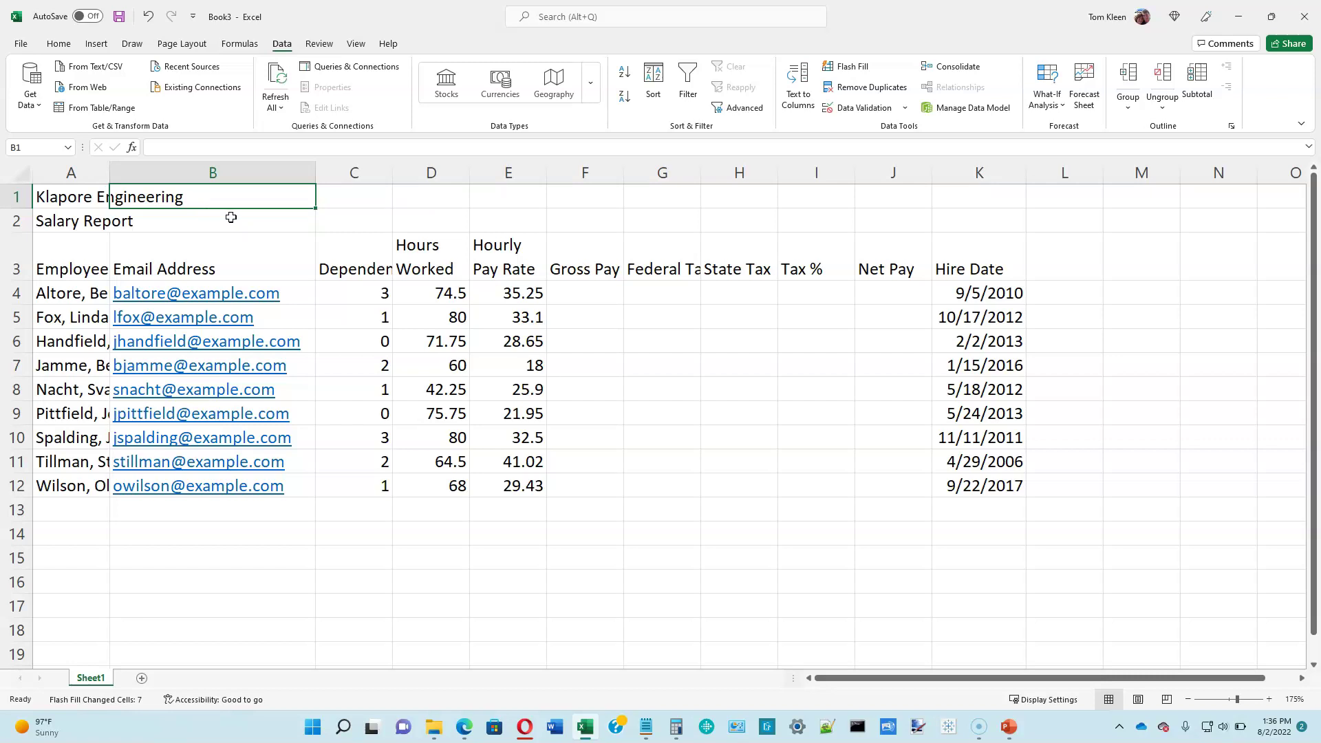
{"action": "left_click", "coordinate": [235, 209]}
{"action": "left_click", "coordinate": [72, 516]}
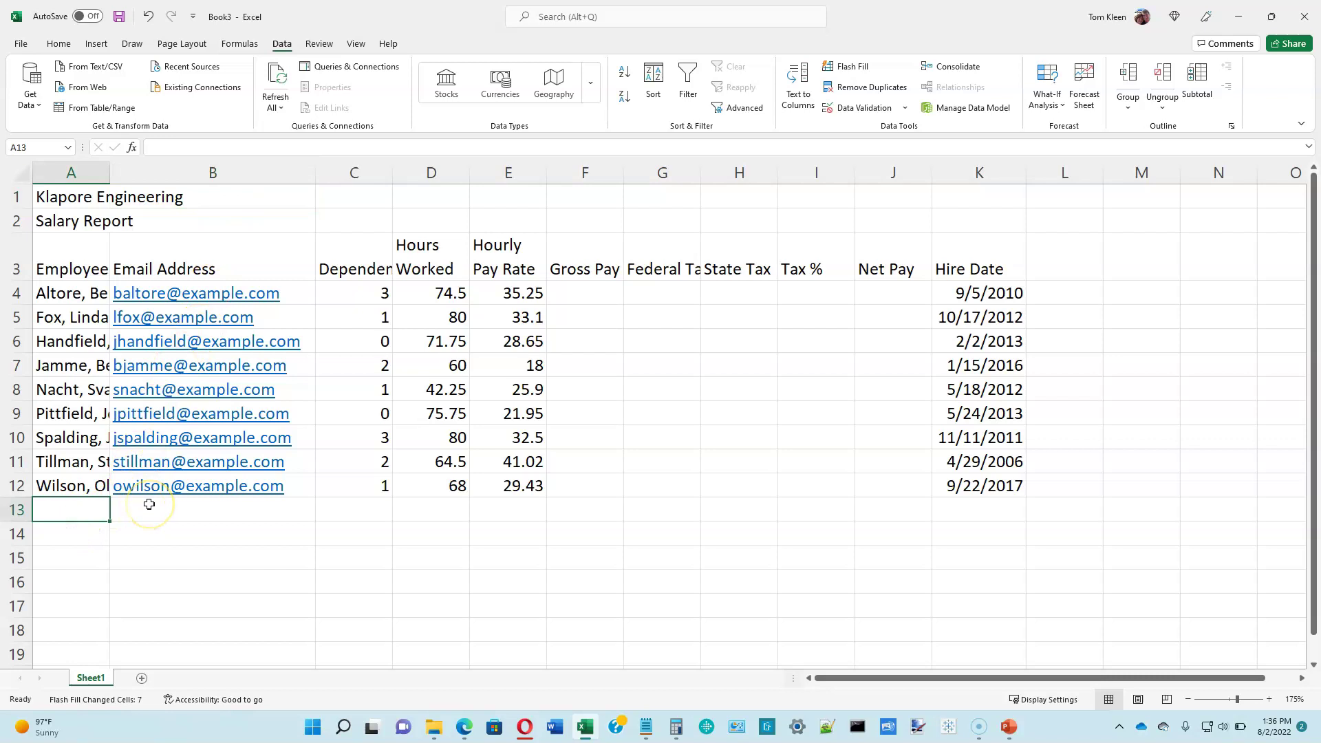
{"action": "type", "text": "Totals"}
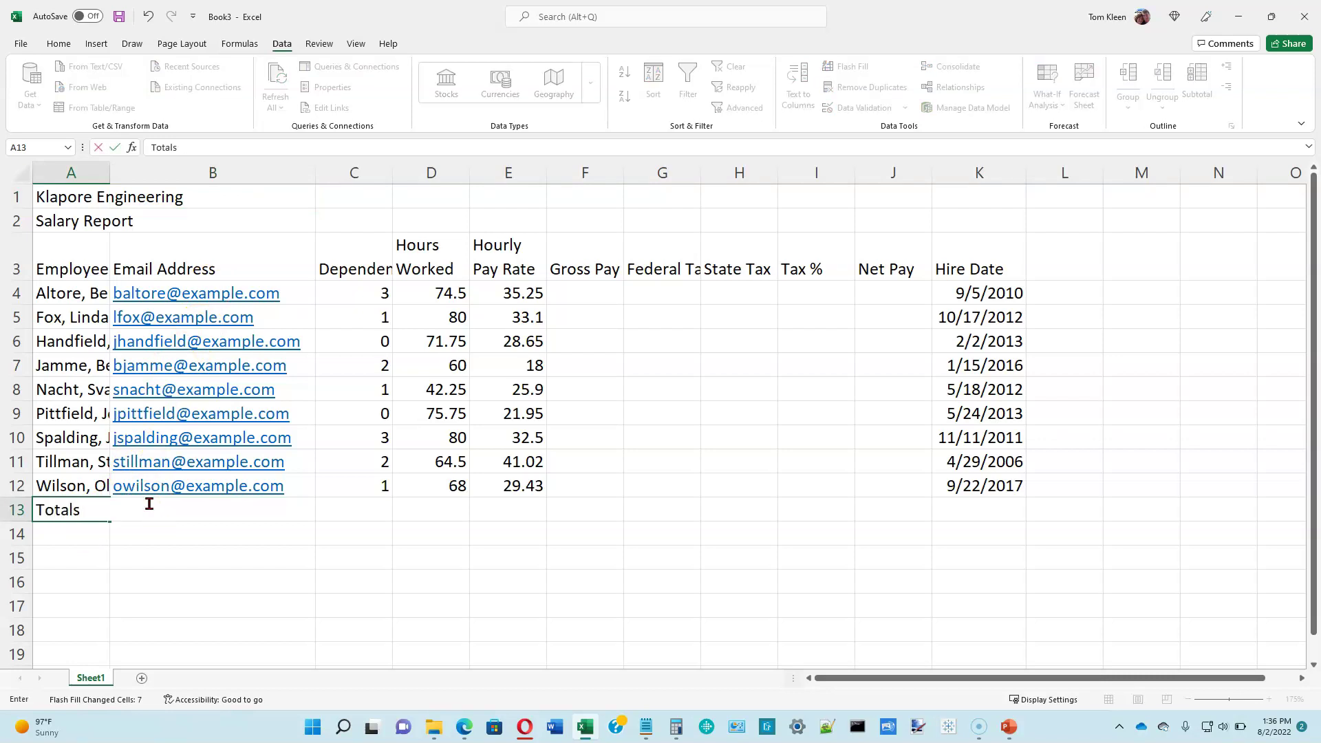
{"action": "key", "text": "Return"}
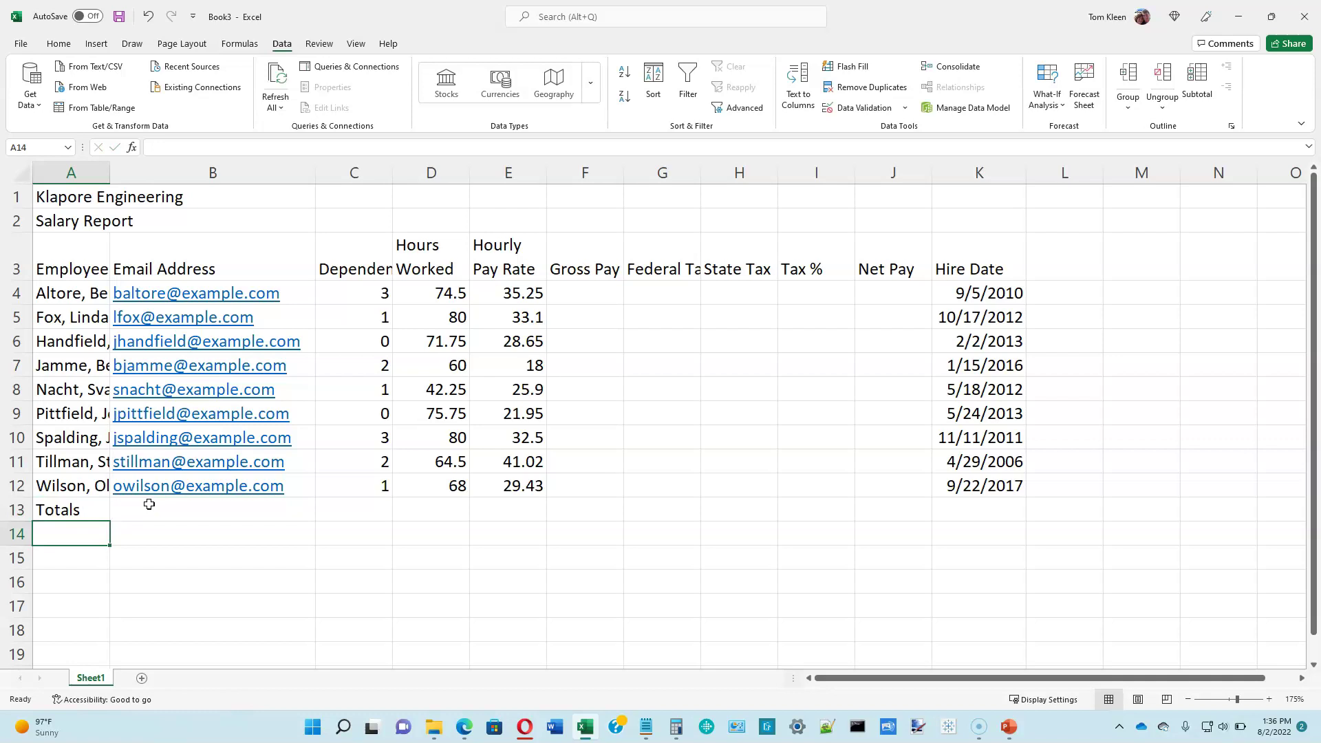
Step: Label A14, A15 and A16 as Highest, Lowest and Average
{"action": "type", "text": "Highest"}
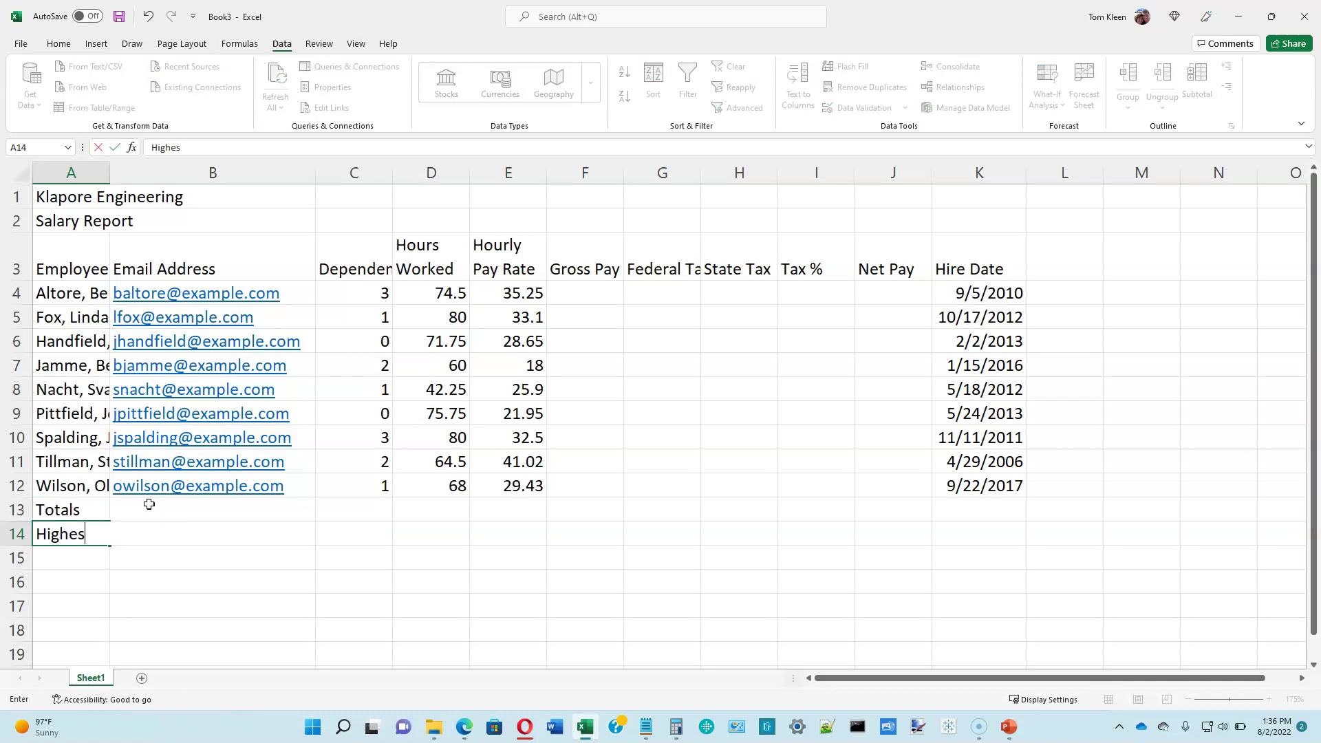
{"action": "key", "text": "Return"}
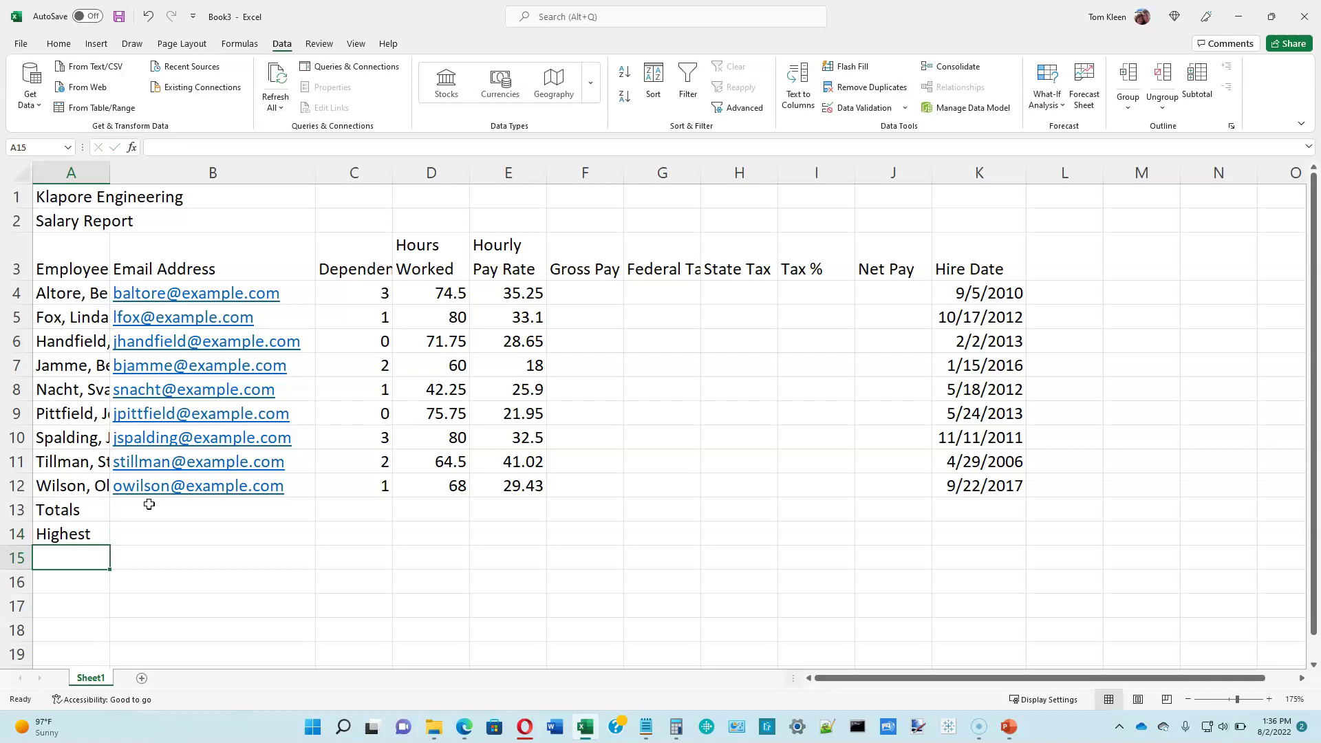
{"action": "type", "text": "Lowest"}
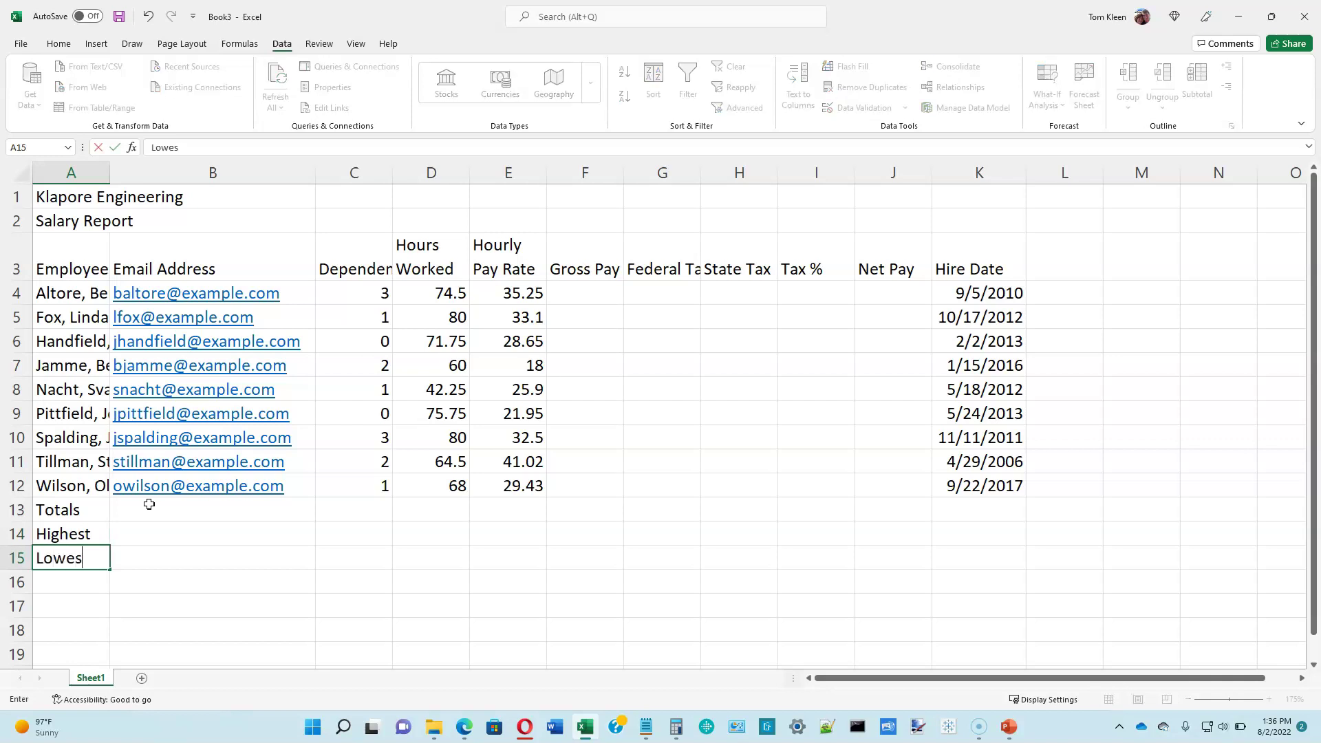
{"action": "key", "text": "Return"}
{"action": "type", "text": "Average"}
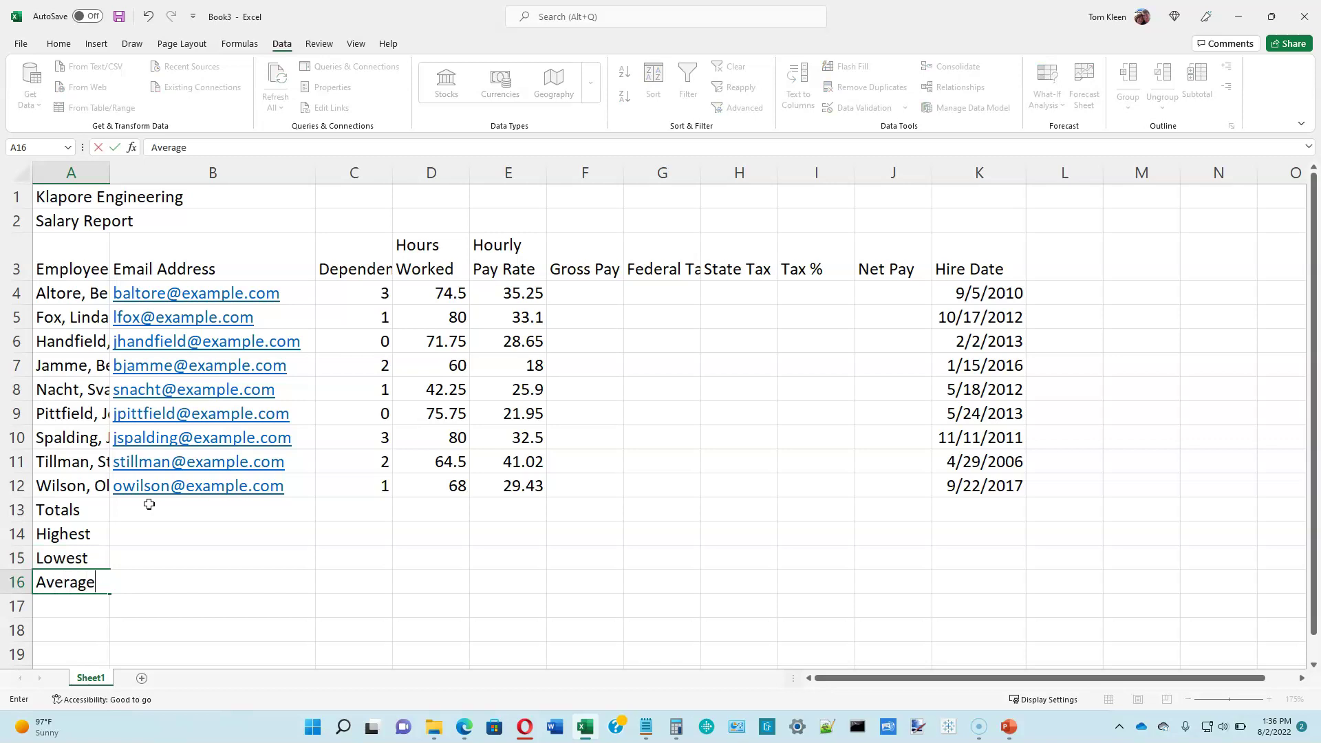
{"action": "key", "text": "Return"}
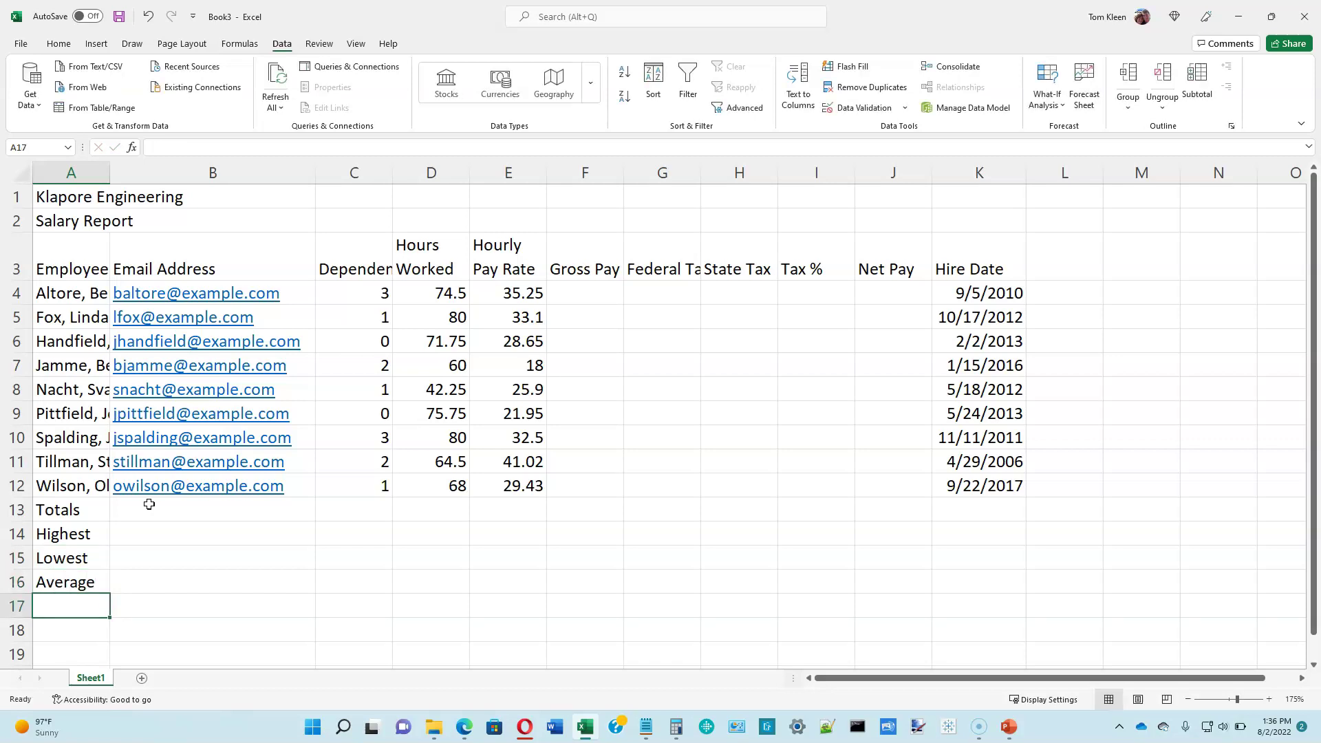
Step: Change the Sheet1 tab name to 'Salary Report'
{"action": "left_click", "coordinate": [129, 487]}
{"action": "left_click", "coordinate": [91, 679]}
{"action": "double_click", "coordinate": [92, 679]}
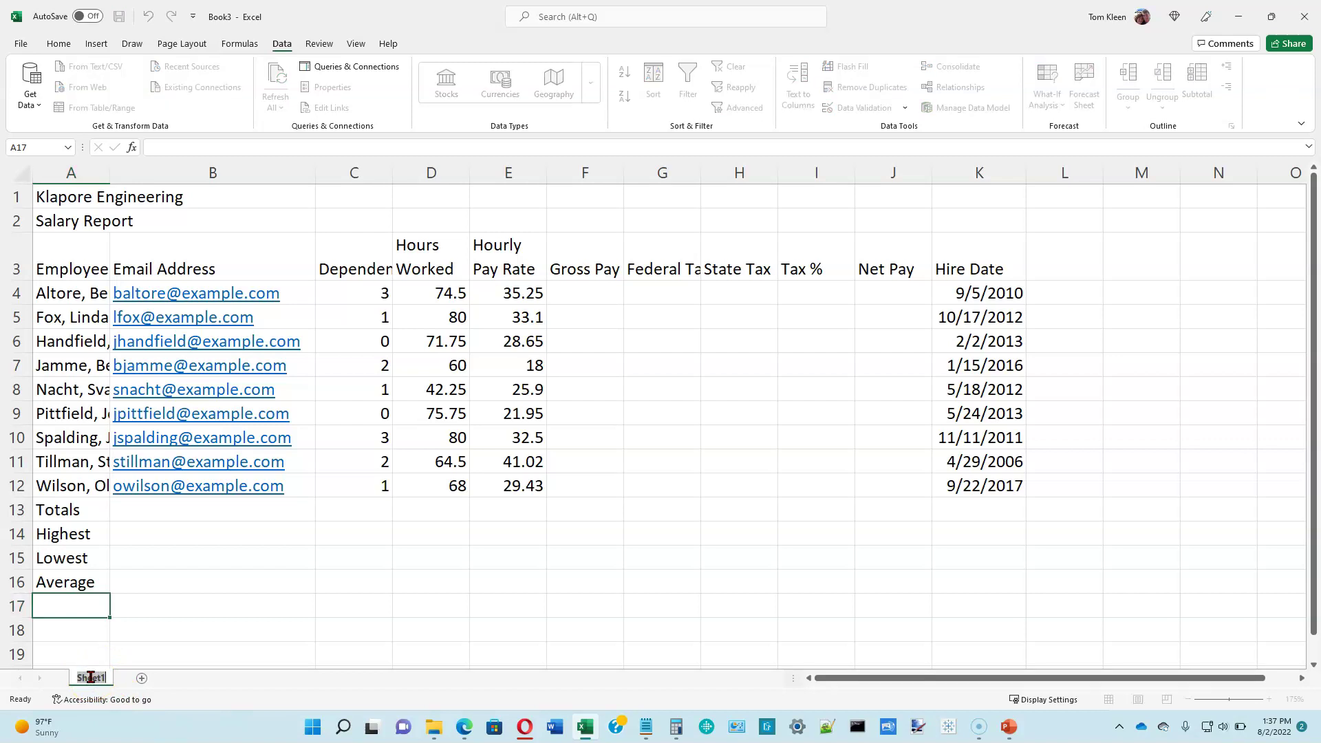
{"action": "type", "text": "Salary Report"}
{"action": "key", "text": "Return"}
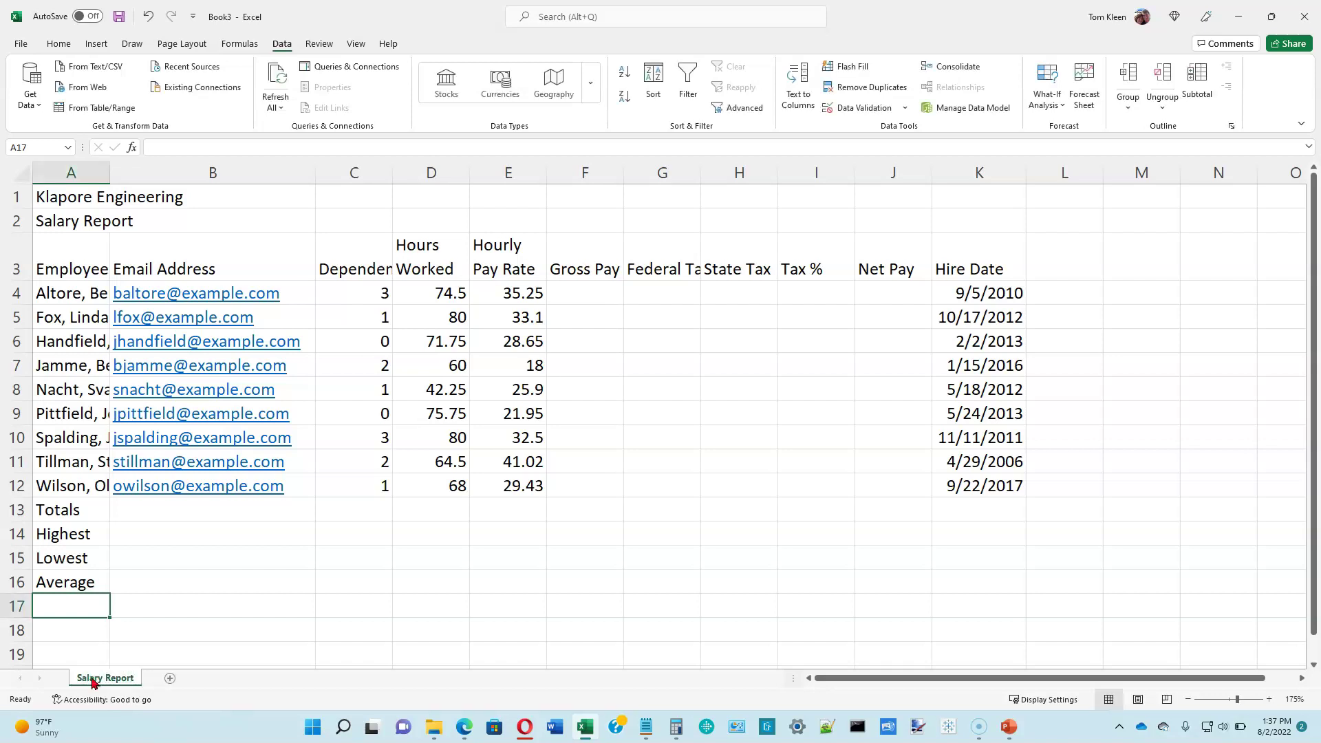
Step: Colour the Salary Report sheet tab Blue, Accent 1
{"action": "right_click", "coordinate": [94, 684]}
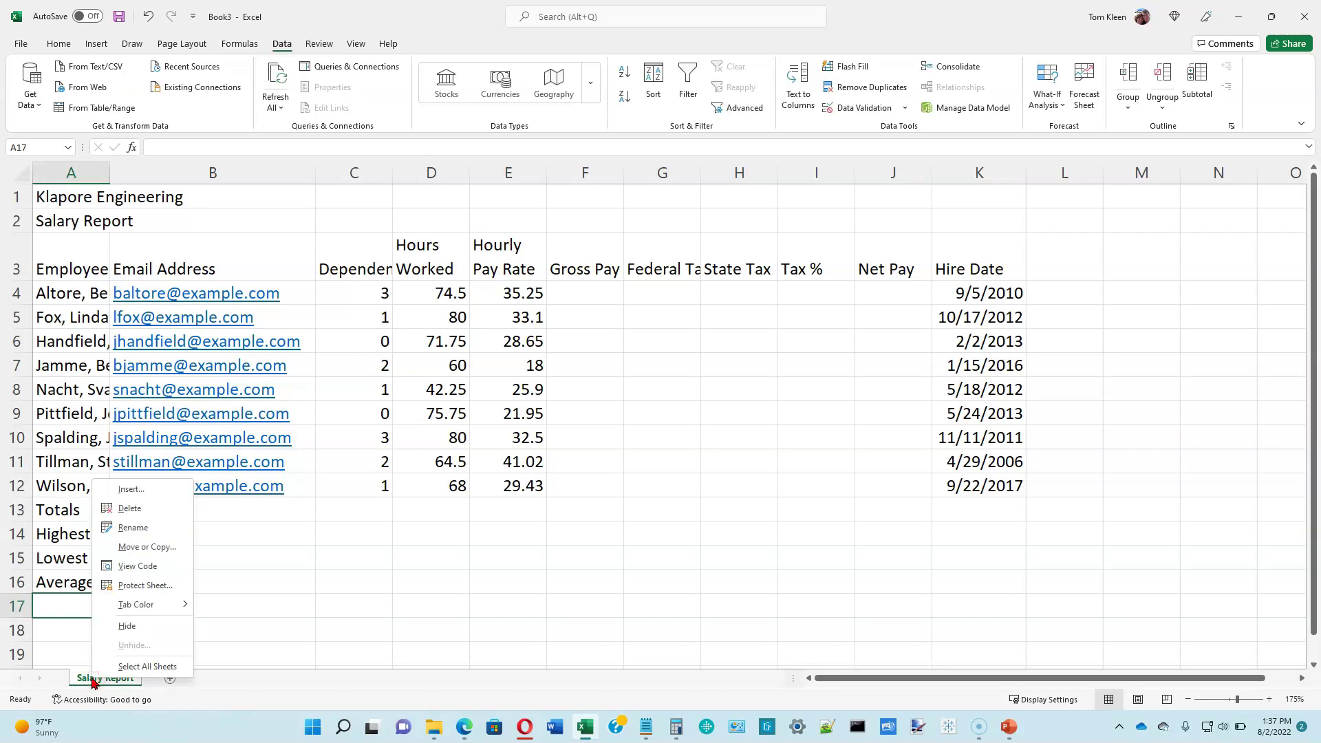
{"action": "left_click", "coordinate": [147, 606]}
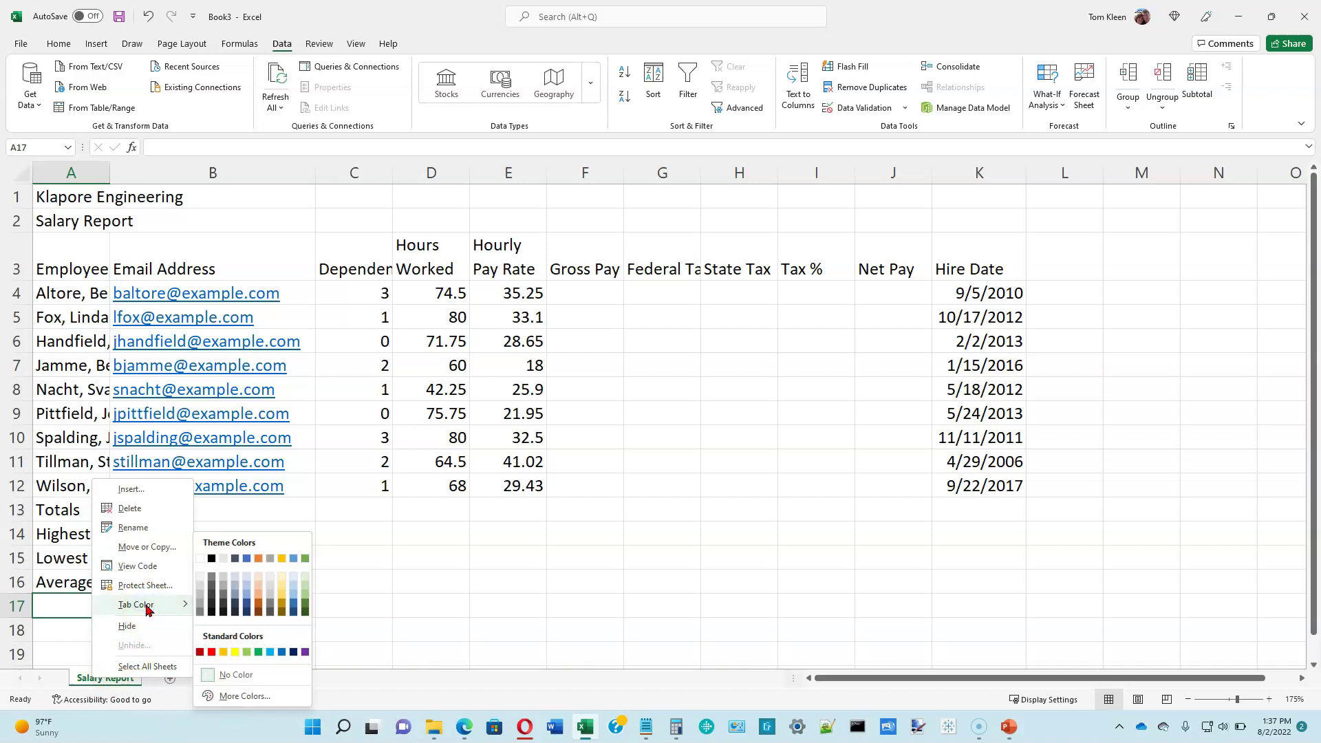
{"action": "left_click", "coordinate": [247, 560]}
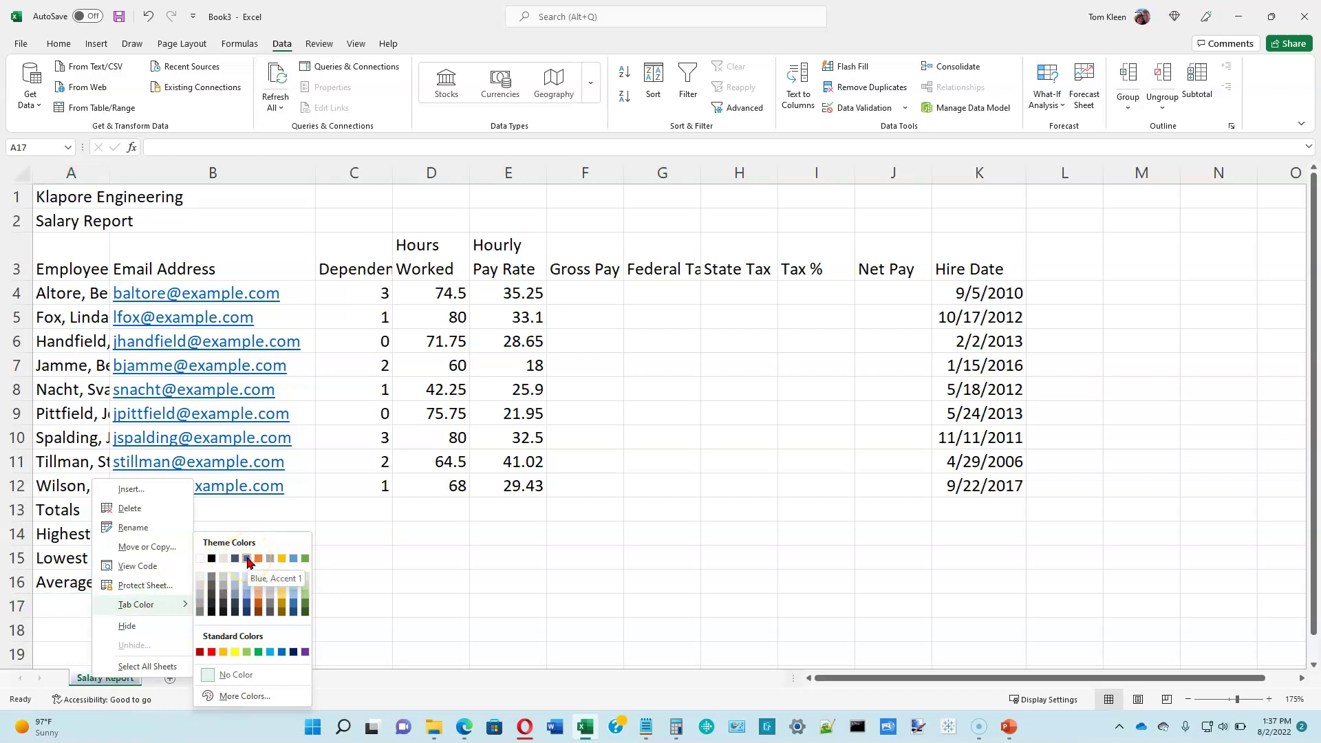
{"action": "left_click", "coordinate": [248, 560]}
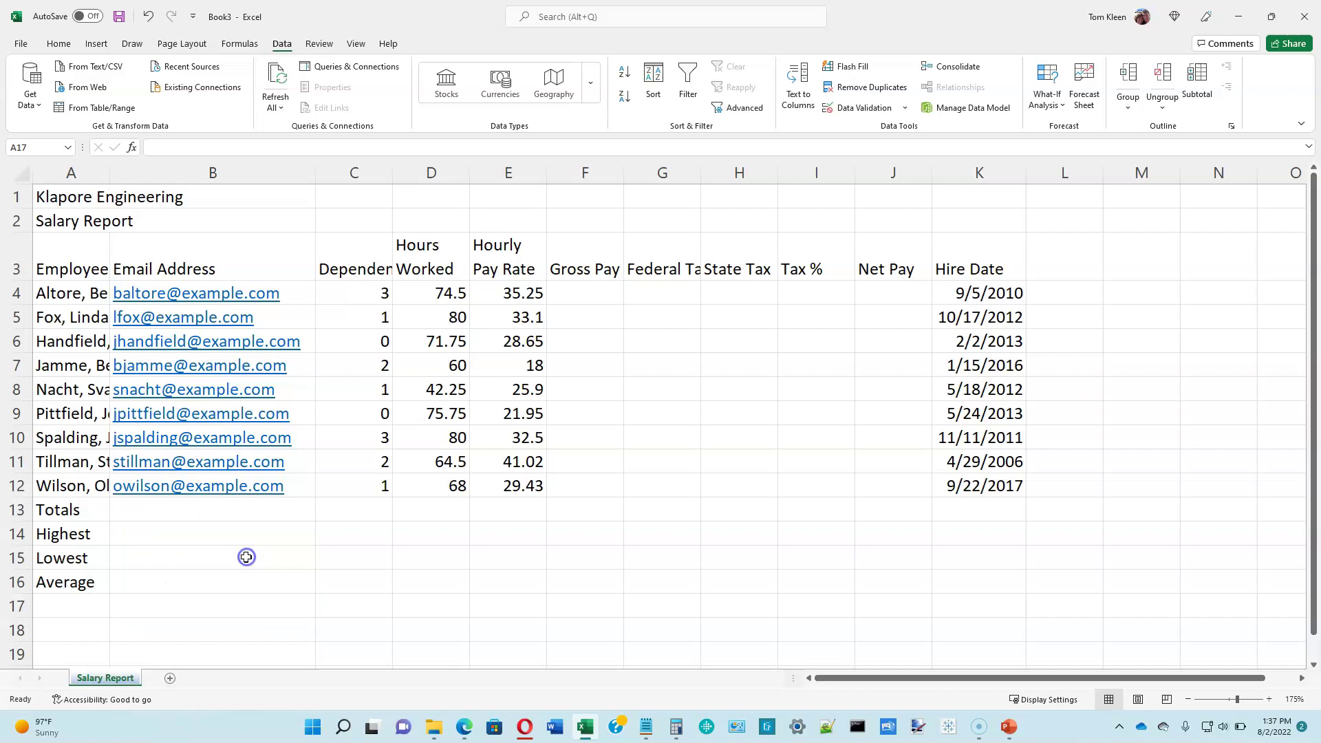
{"action": "left_click", "coordinate": [104, 681]}
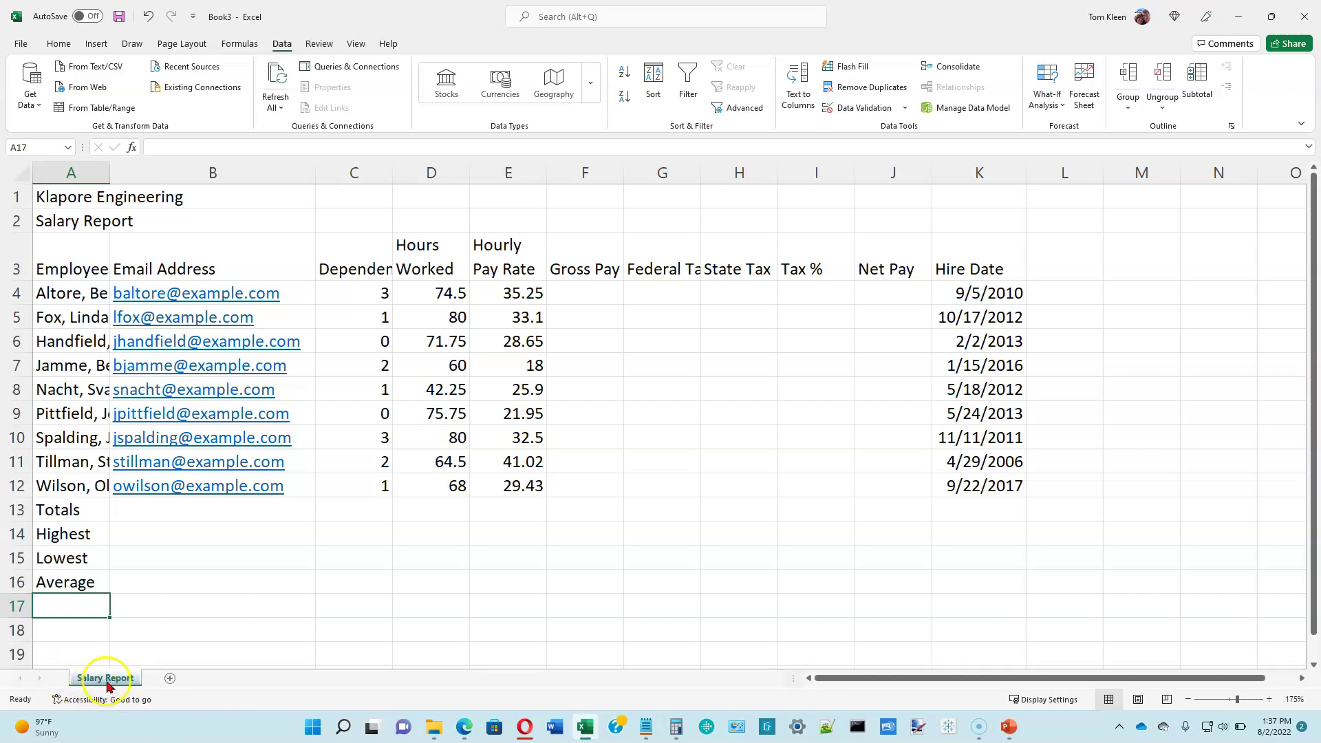
Step: Insert a blank Sheet2, then switch back to the Salary Report sheet
{"action": "left_click", "coordinate": [170, 677]}
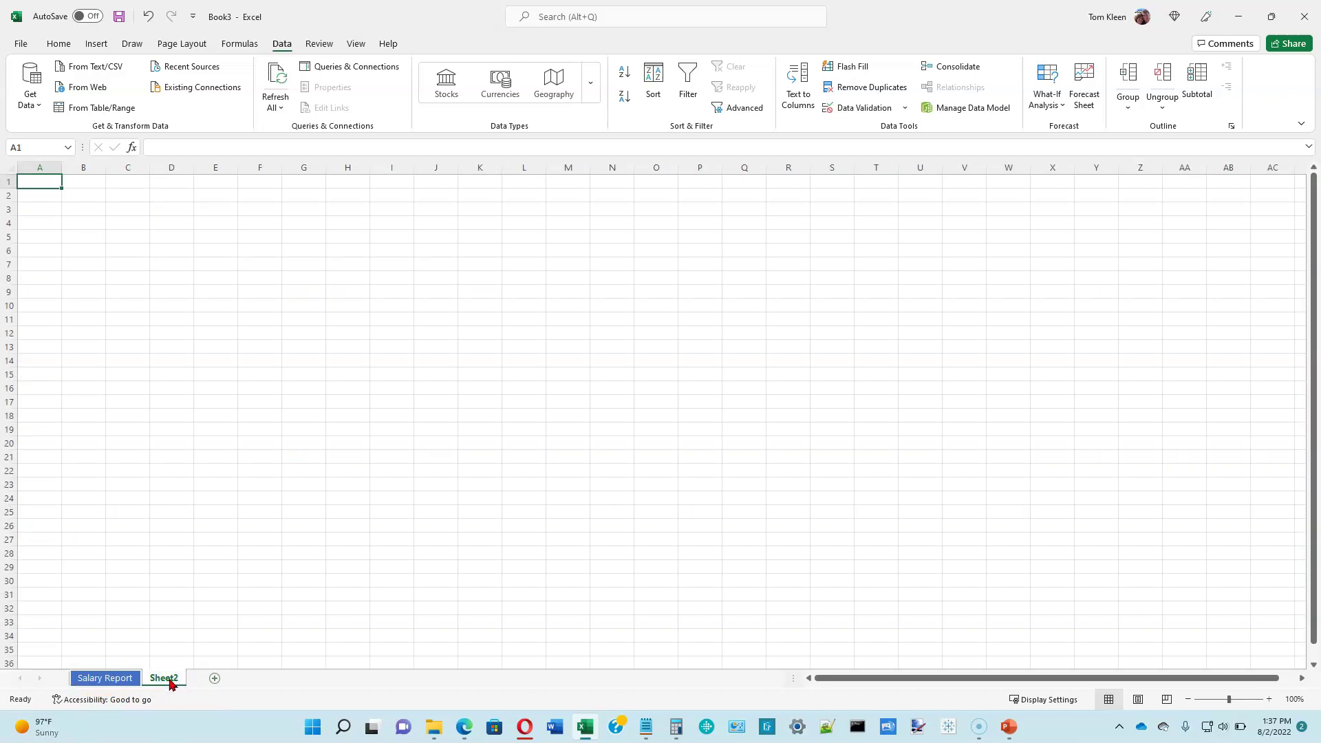
{"action": "left_click", "coordinate": [94, 681]}
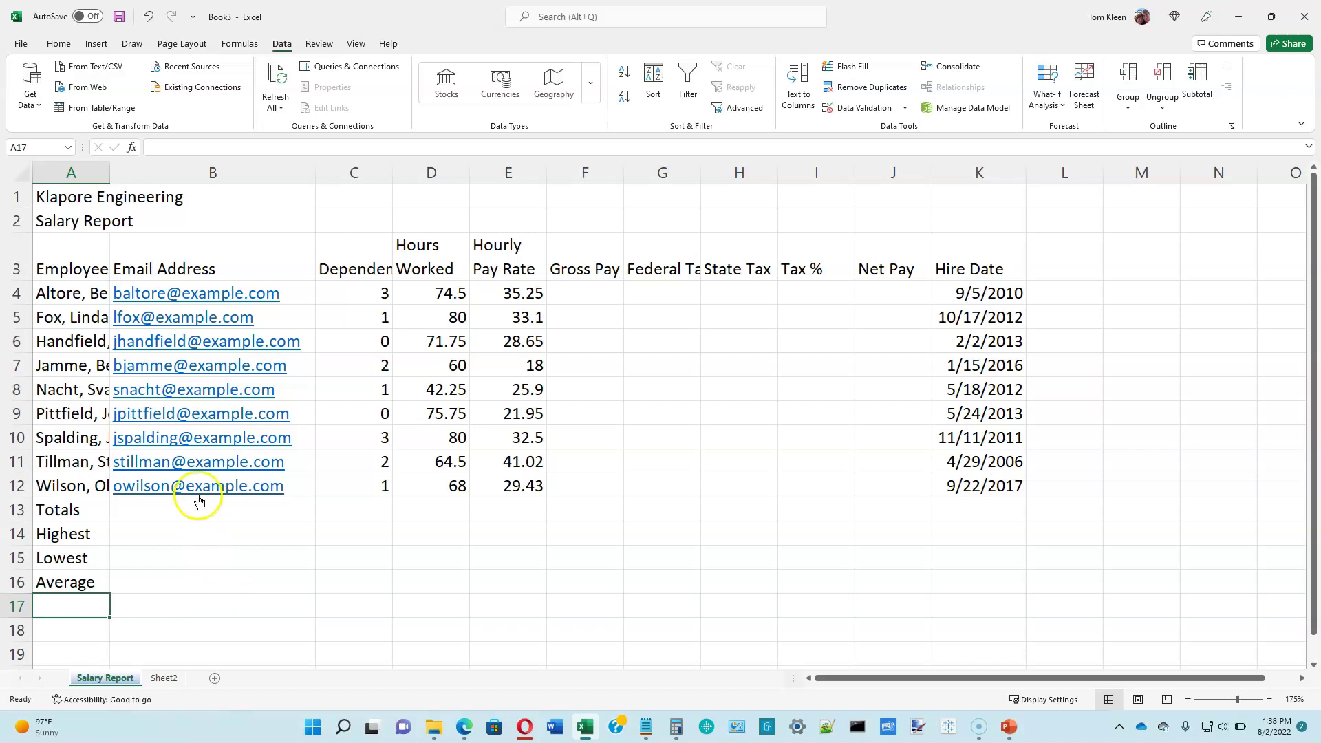
Step: Use Save As to store the workbook on the Desktop as SC_EX_2_Klapore.xlsx
{"action": "left_click", "coordinate": [20, 46]}
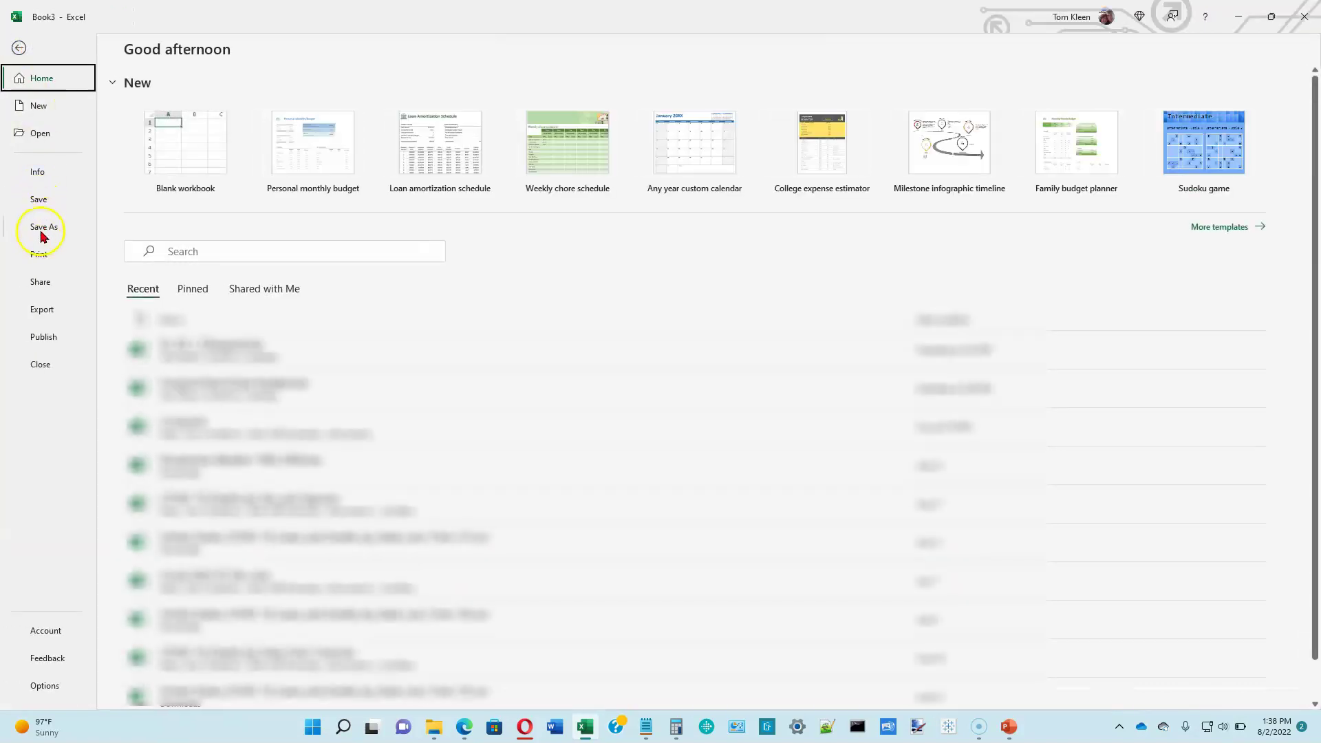
{"action": "left_click", "coordinate": [42, 229]}
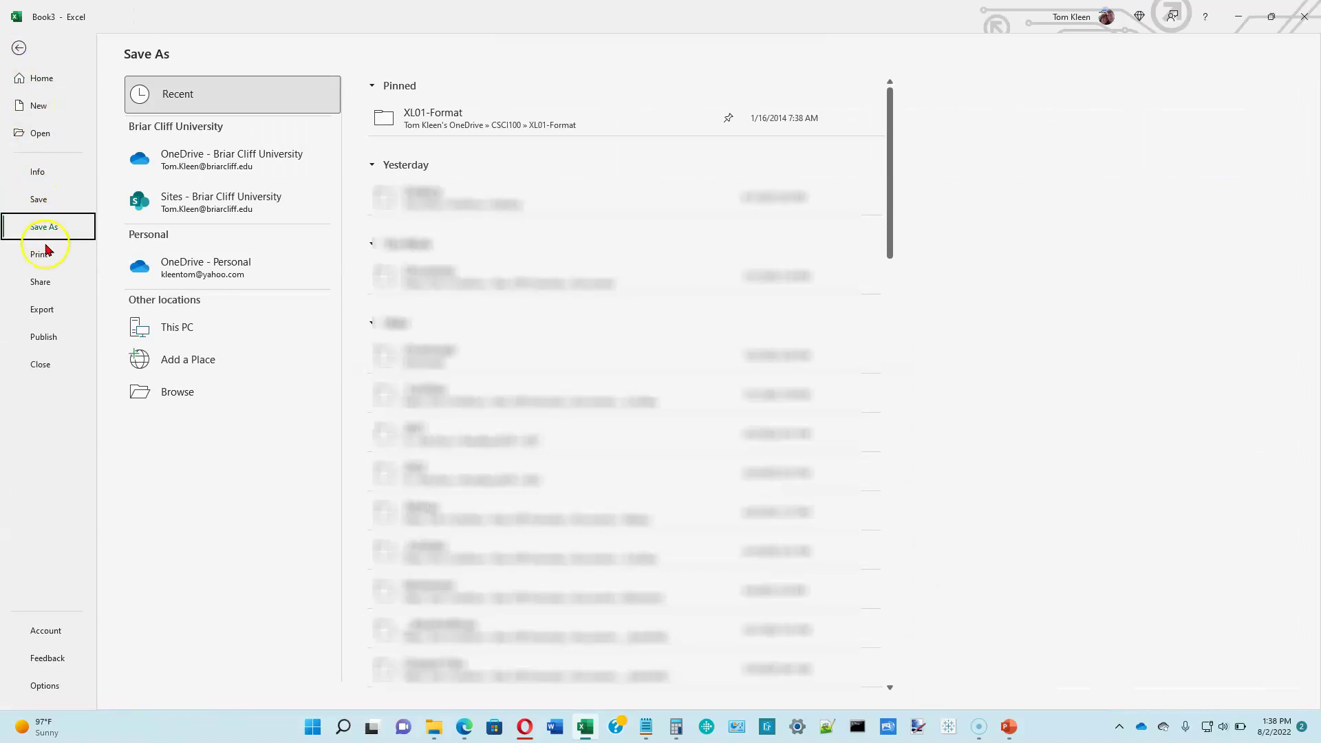
{"action": "left_click", "coordinate": [177, 397]}
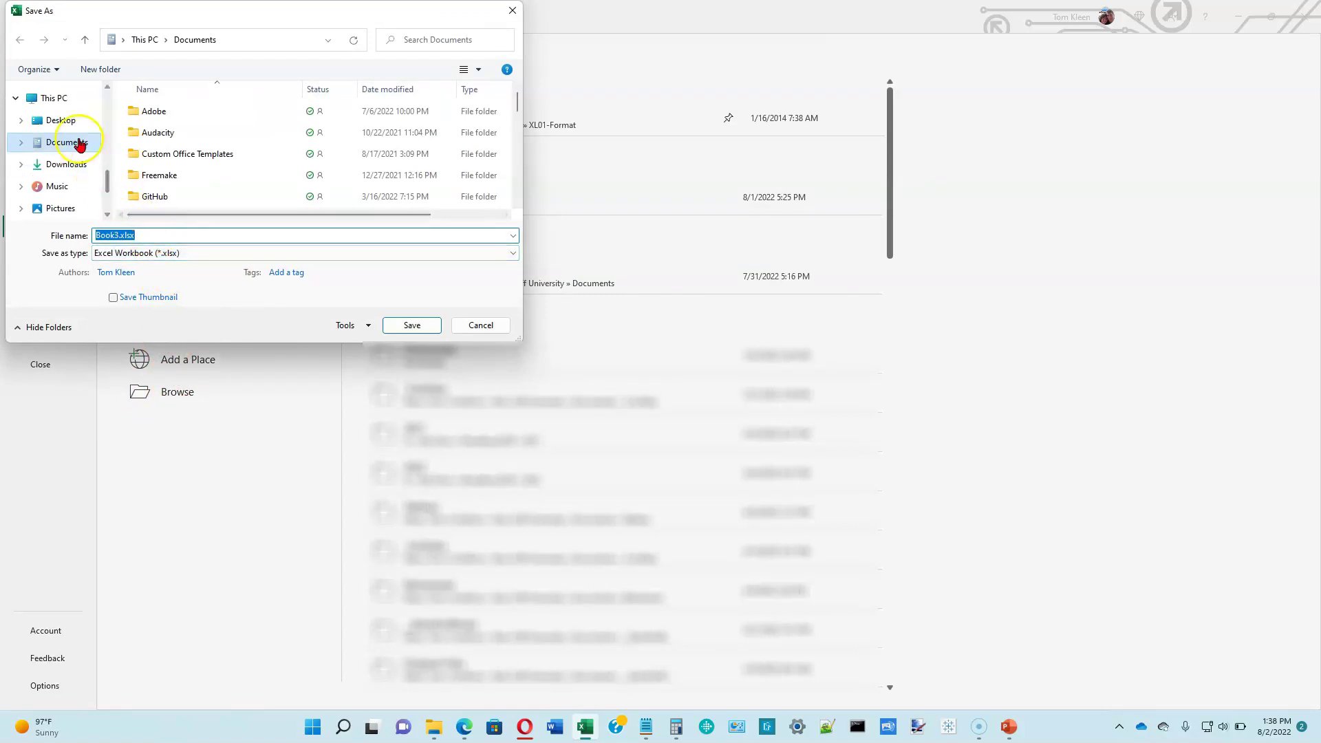
{"action": "left_click", "coordinate": [68, 121]}
{"action": "double_click", "coordinate": [155, 236]}
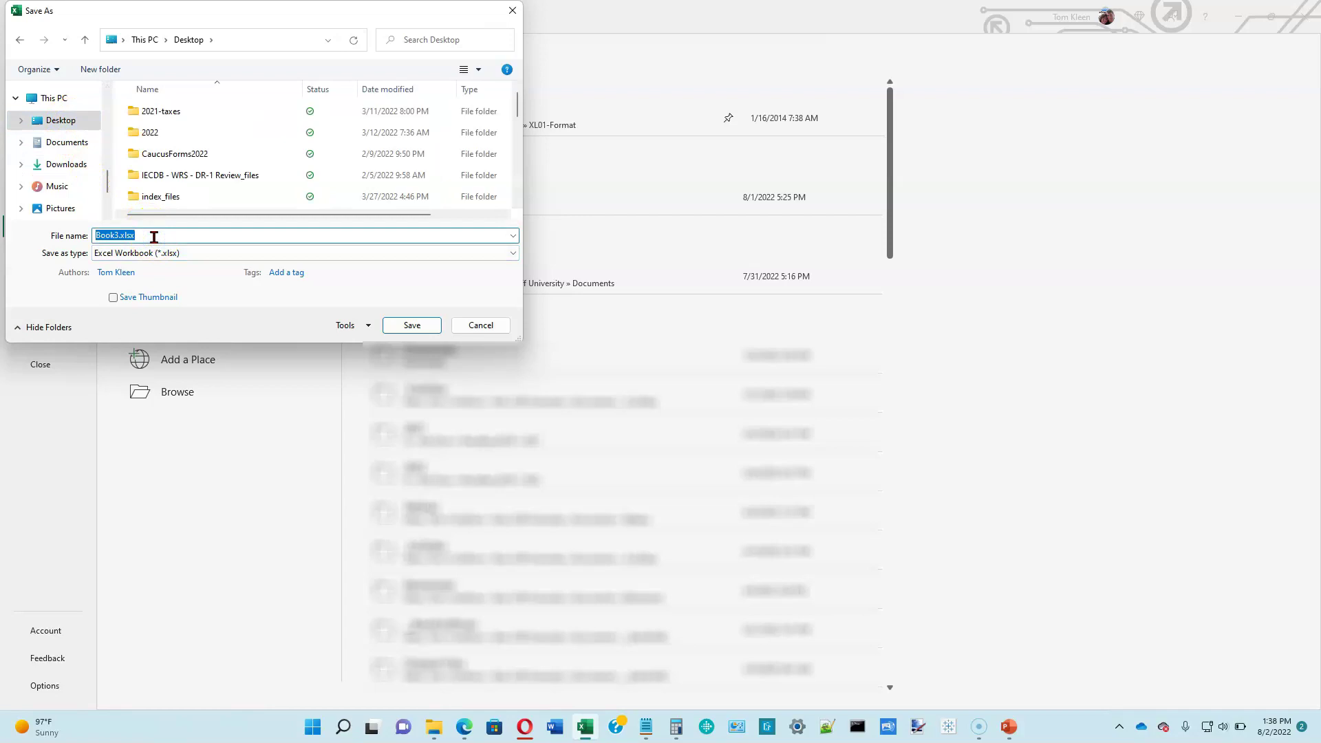
{"action": "type", "text": "SC"}
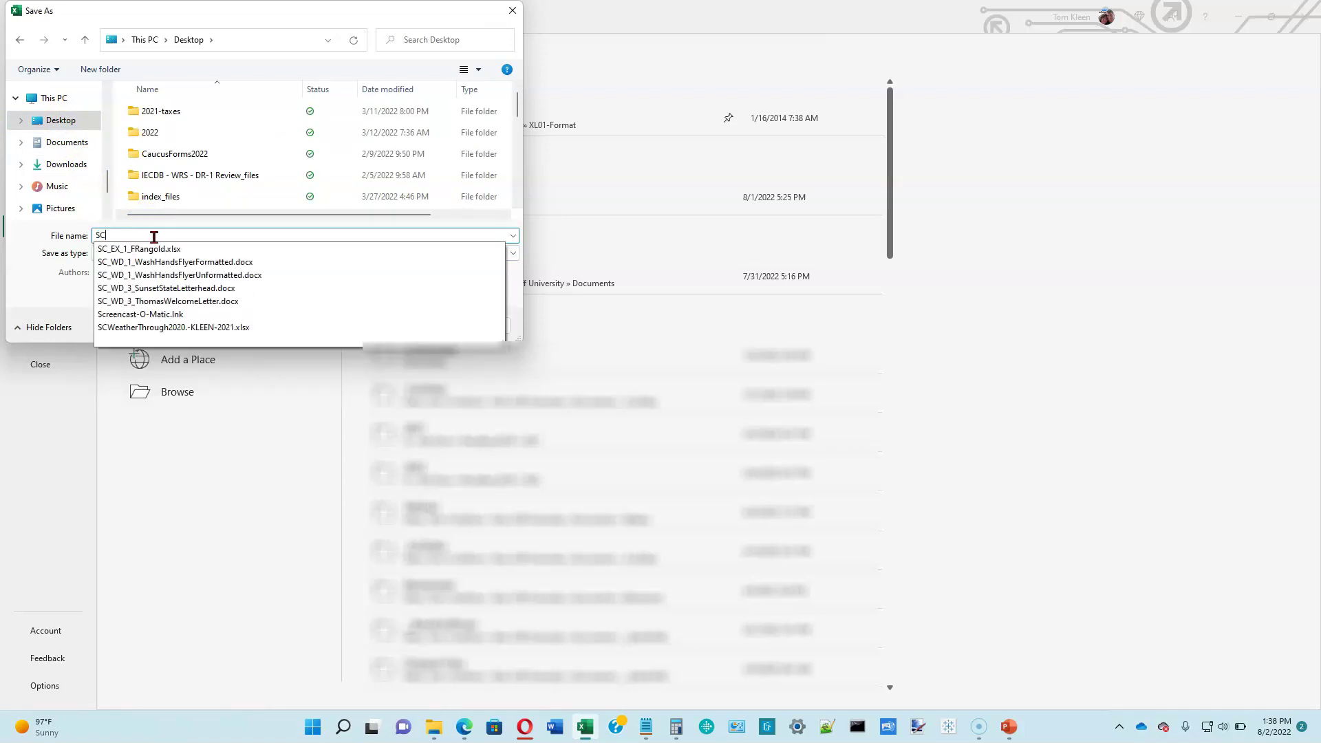
{"action": "type", "text": "_EX"}
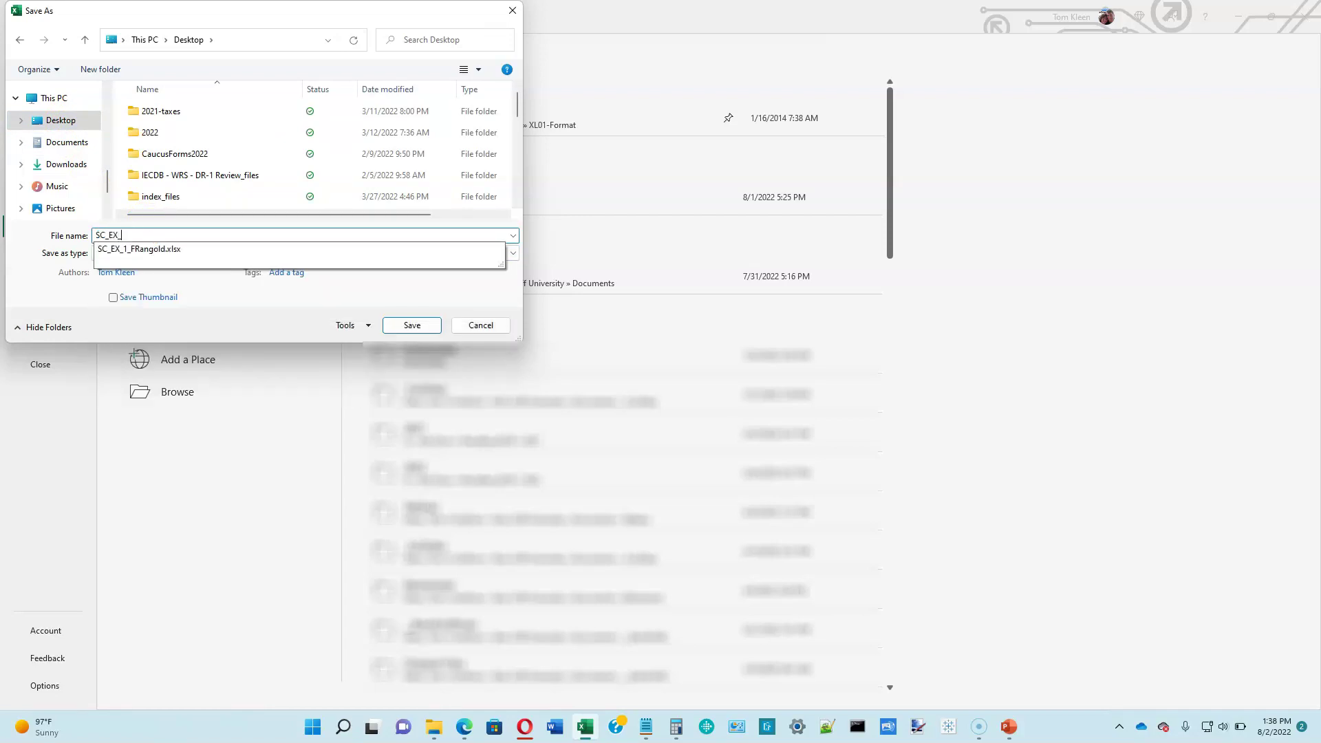
{"action": "type", "text": "_2"}
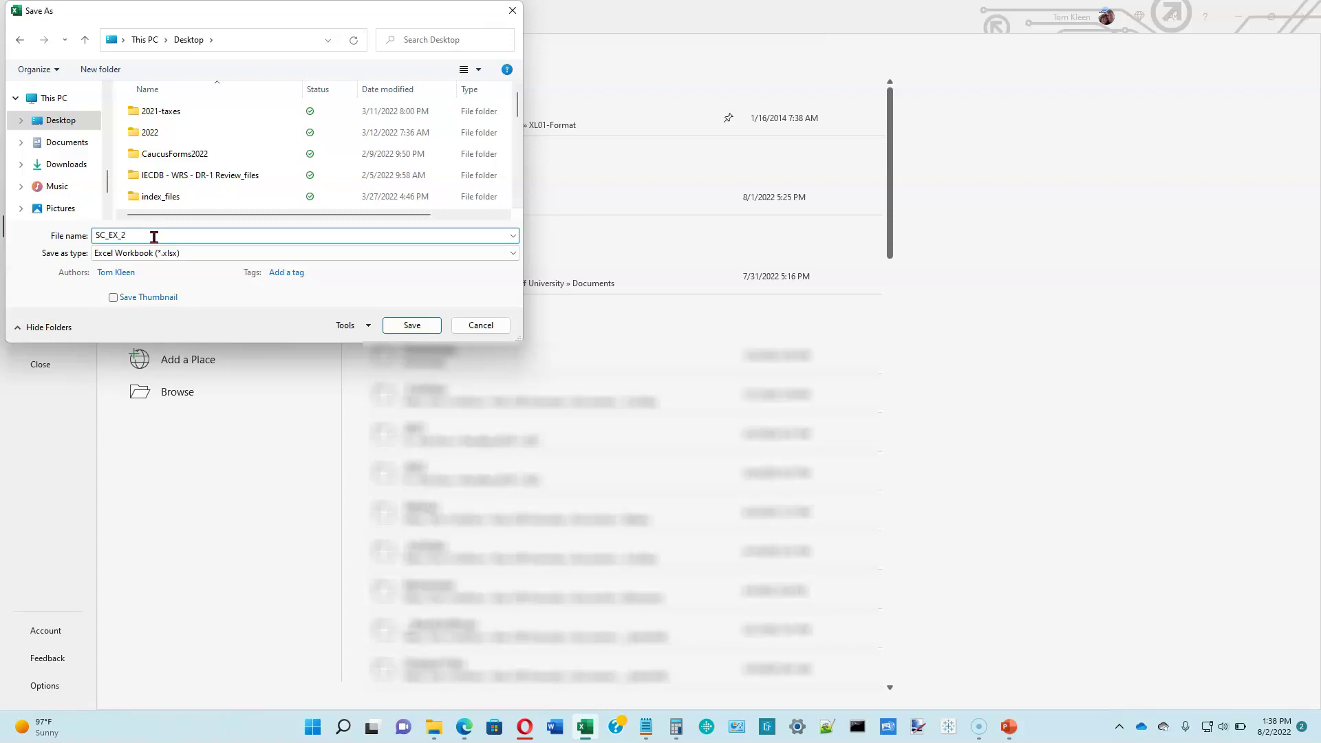
{"action": "type", "text": "_Klapore"}
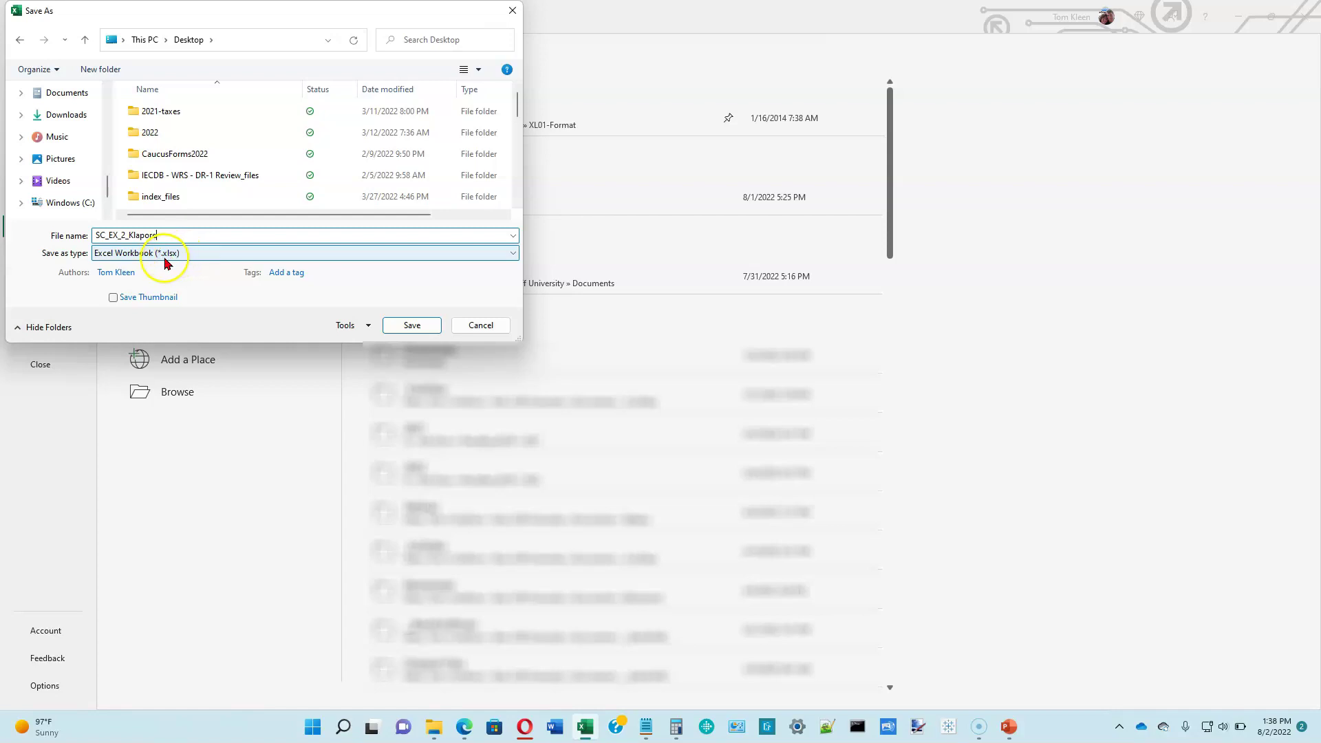
{"action": "left_click", "coordinate": [413, 326]}
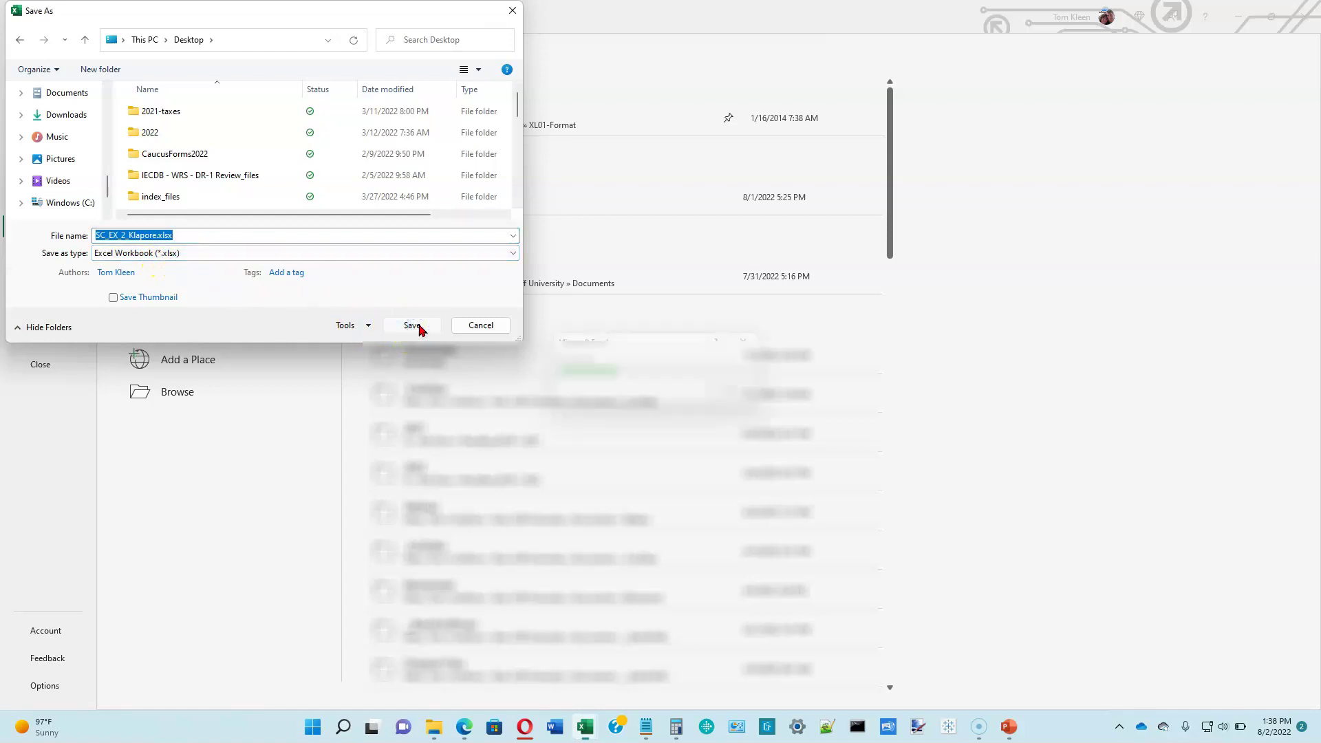
{"action": "left_click", "coordinate": [419, 326]}
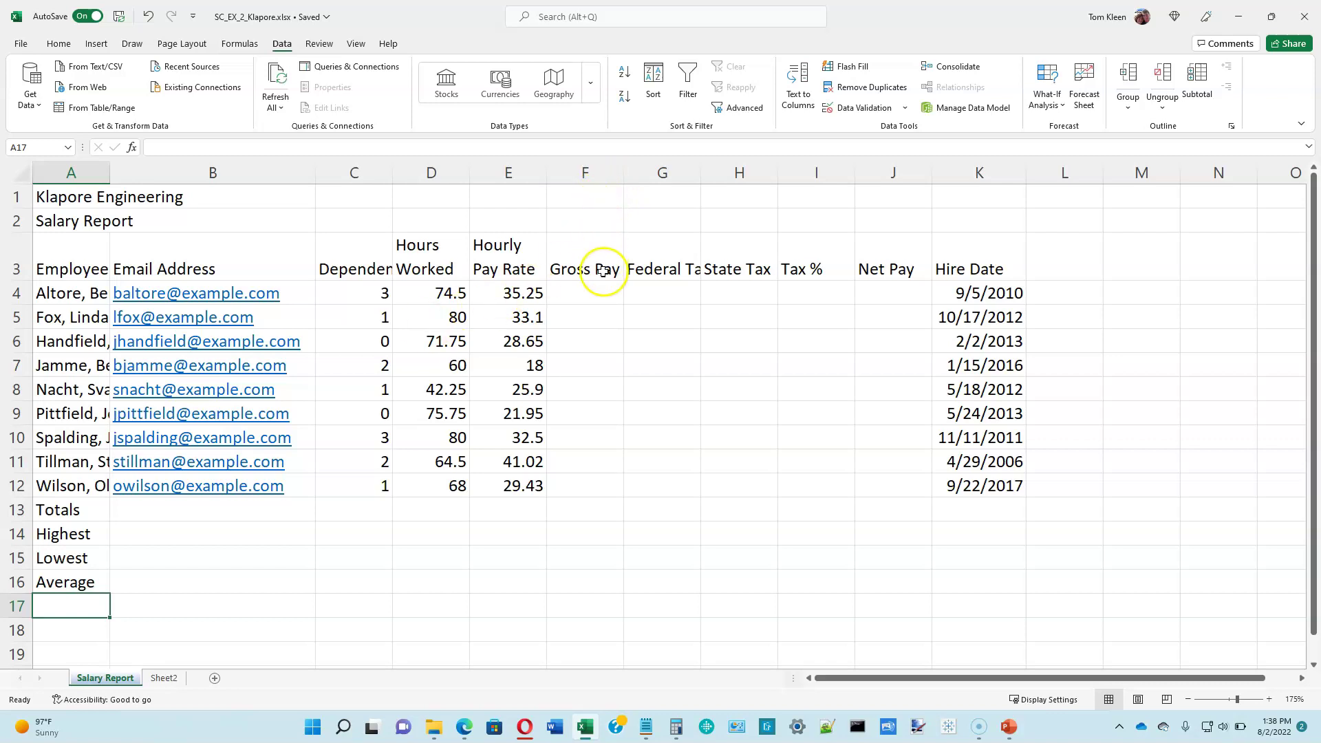
Step: Check the first employee's Hours Worked in D4 and Hourly Pay Rate in E4, then select F4
{"action": "left_click", "coordinate": [599, 292]}
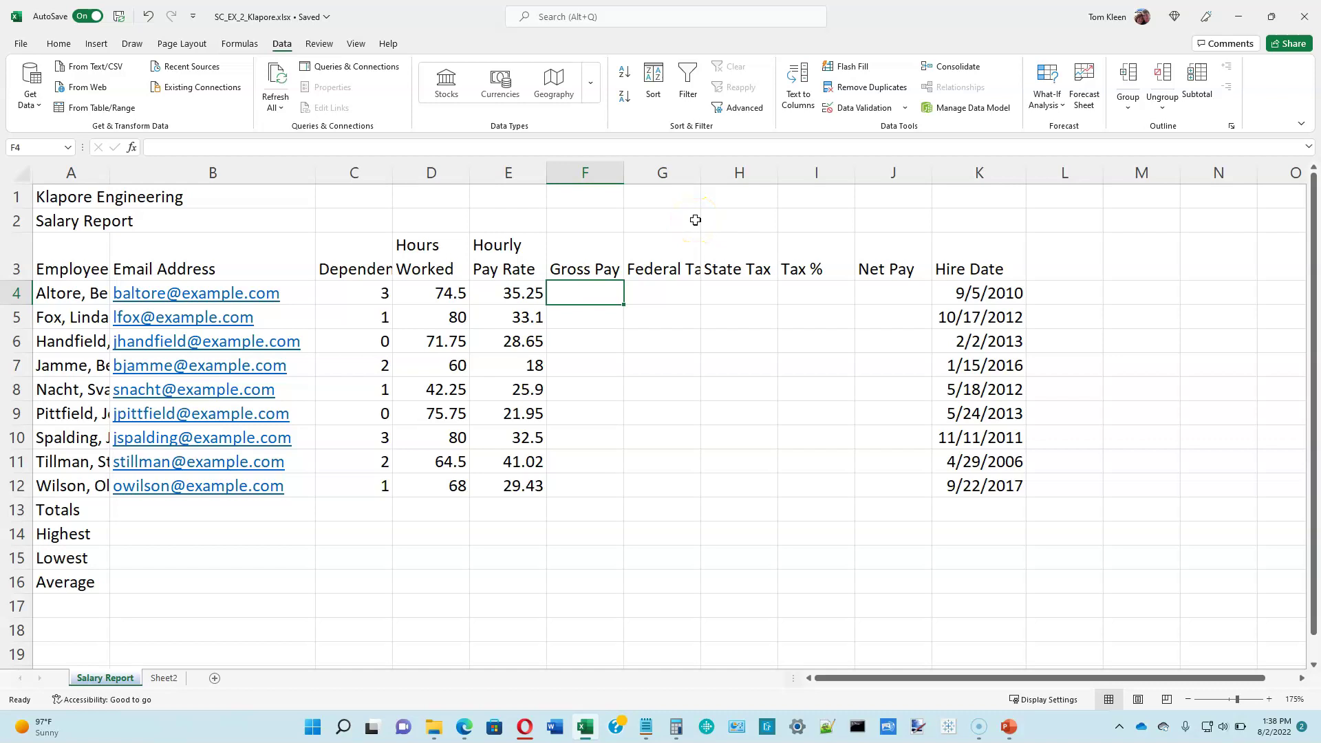
{"action": "left_click", "coordinate": [436, 296]}
{"action": "left_click", "coordinate": [515, 293]}
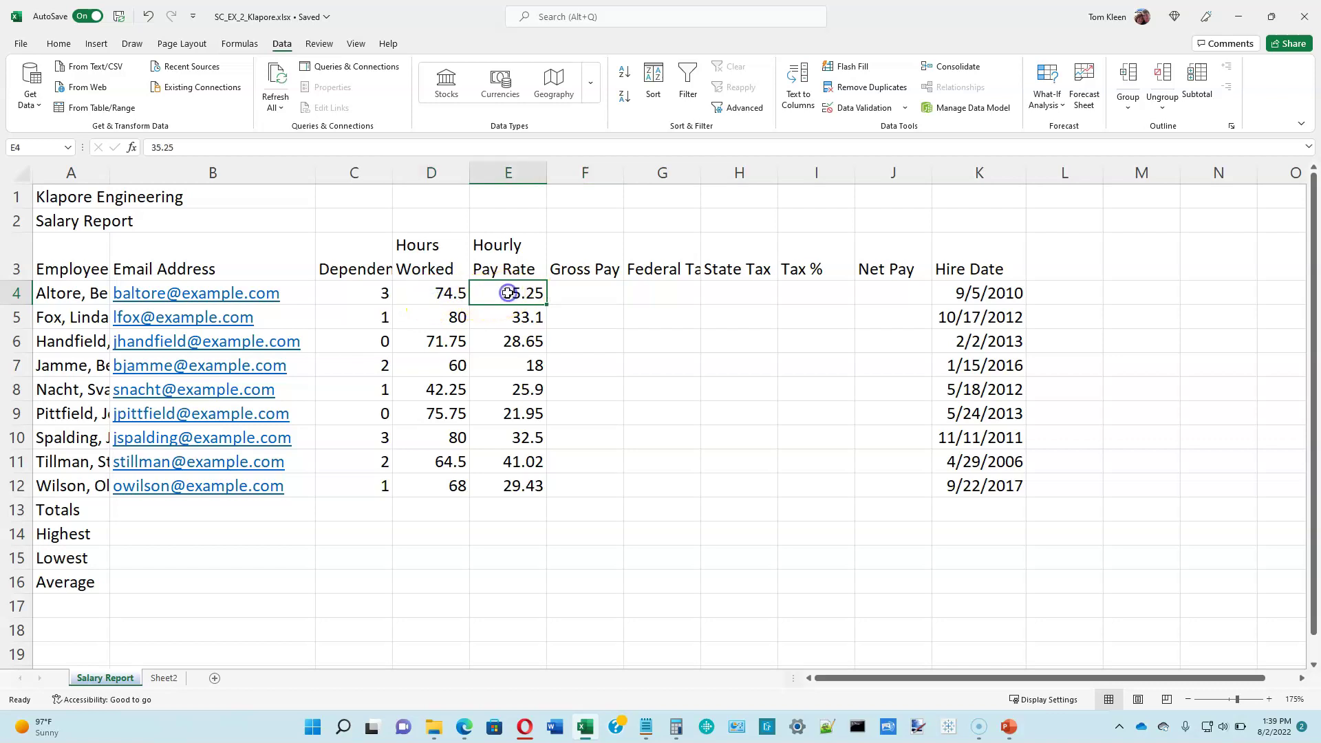
{"action": "left_click", "coordinate": [563, 291]}
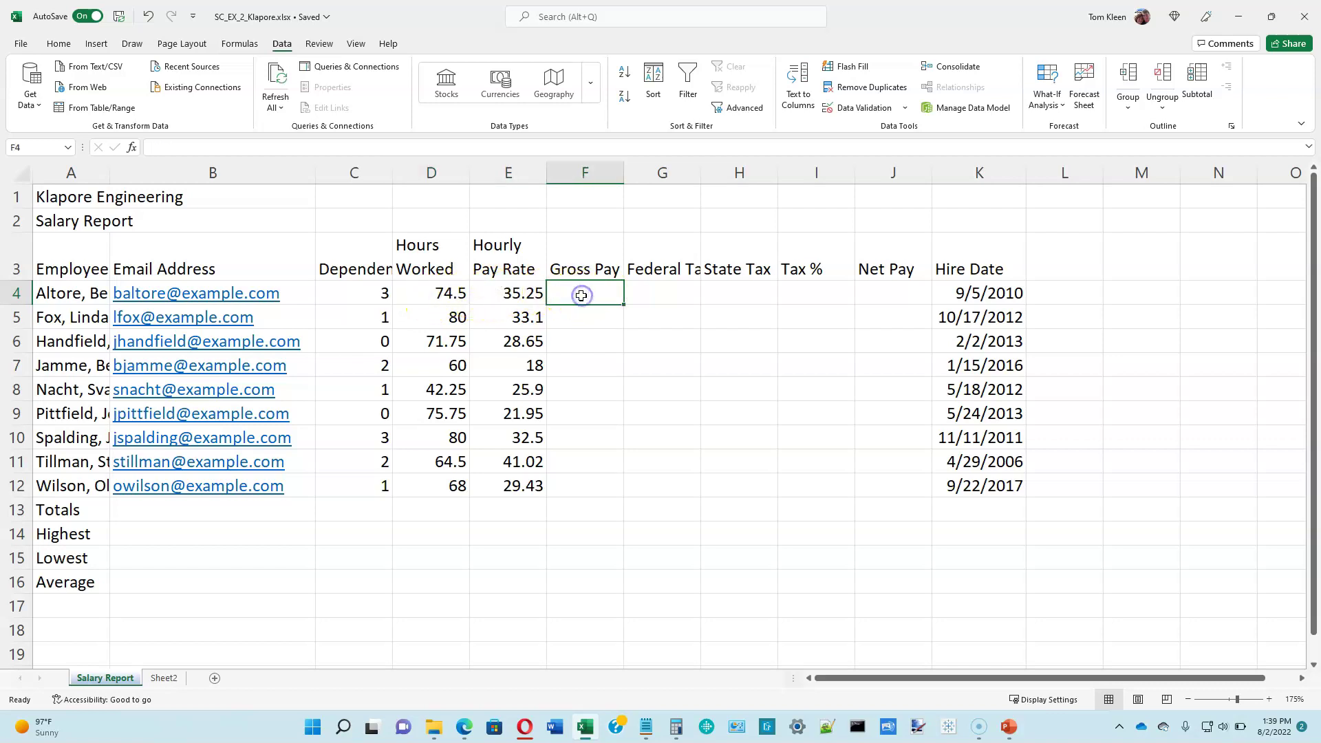
{"action": "left_click", "coordinate": [444, 294]}
{"action": "left_click", "coordinate": [524, 290]}
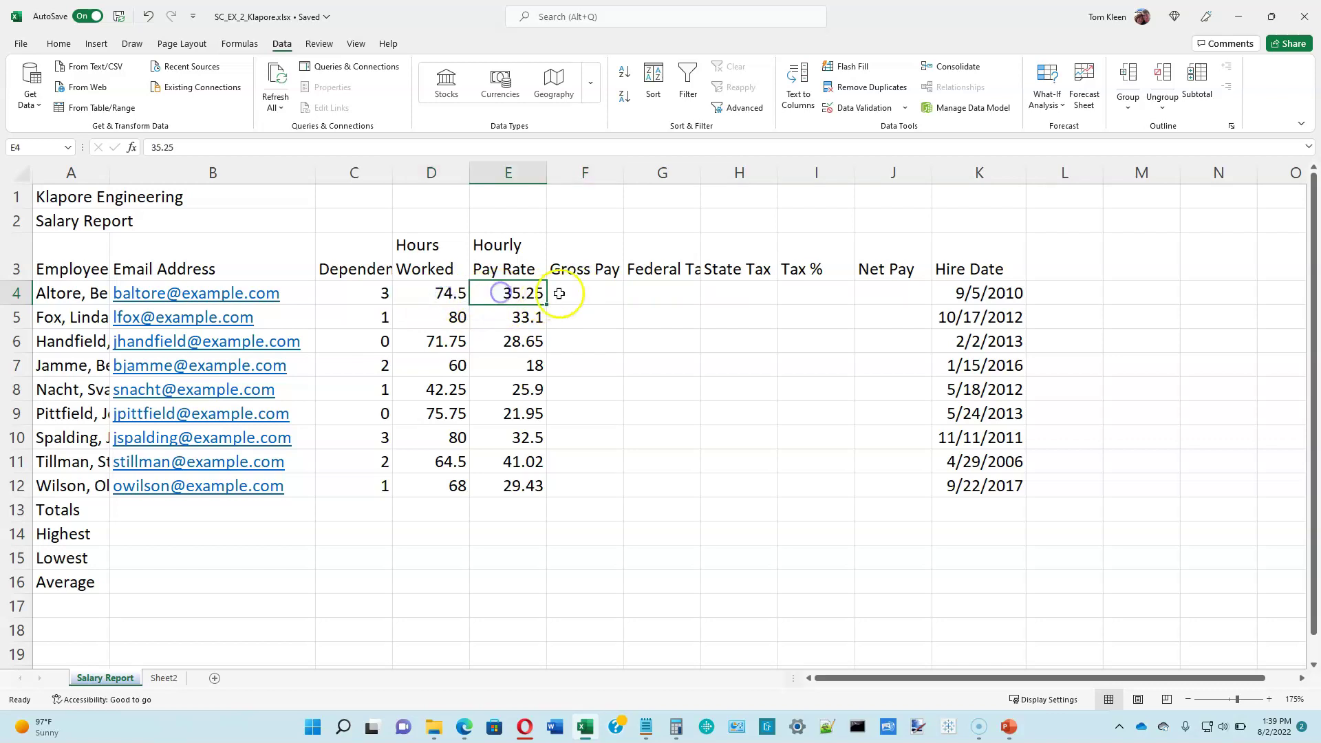
{"action": "left_click", "coordinate": [577, 291]}
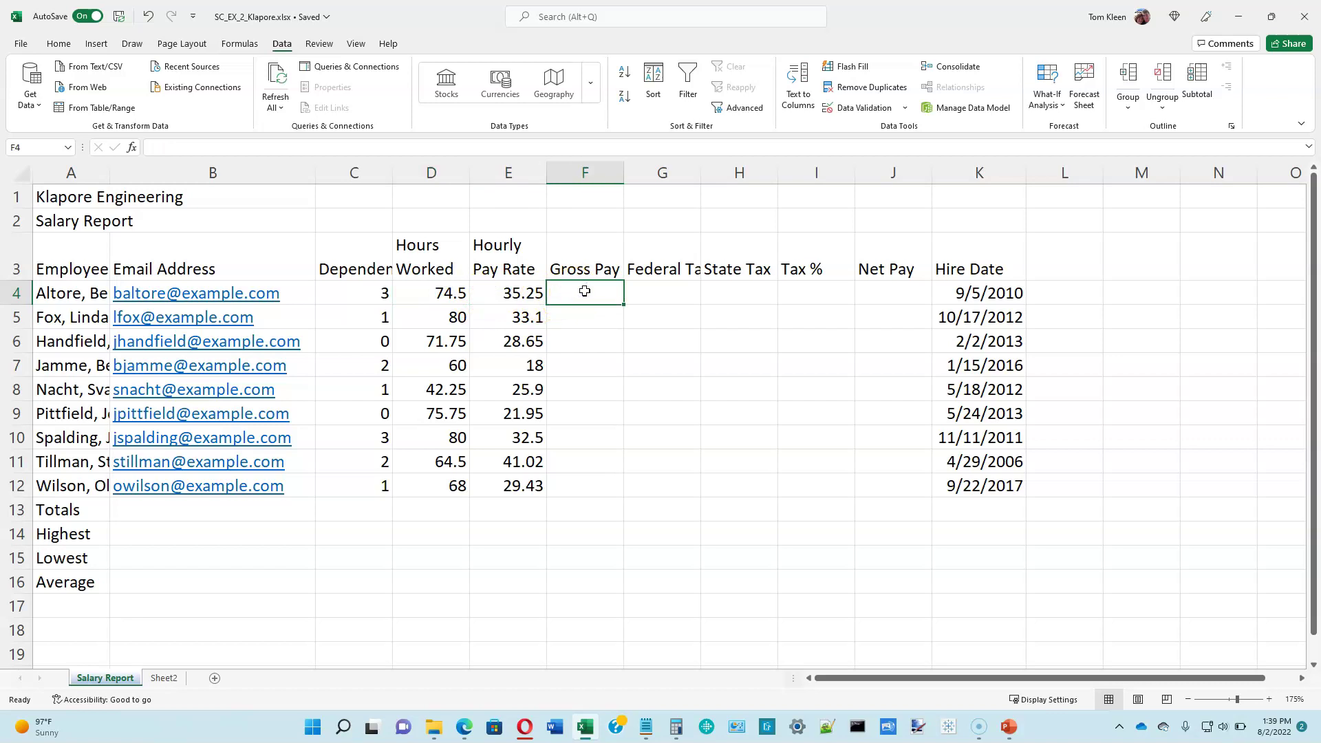
Step: Enter =d4*e4 in F4 to get a Gross Pay of 2626.13
{"action": "type", "text": "="}
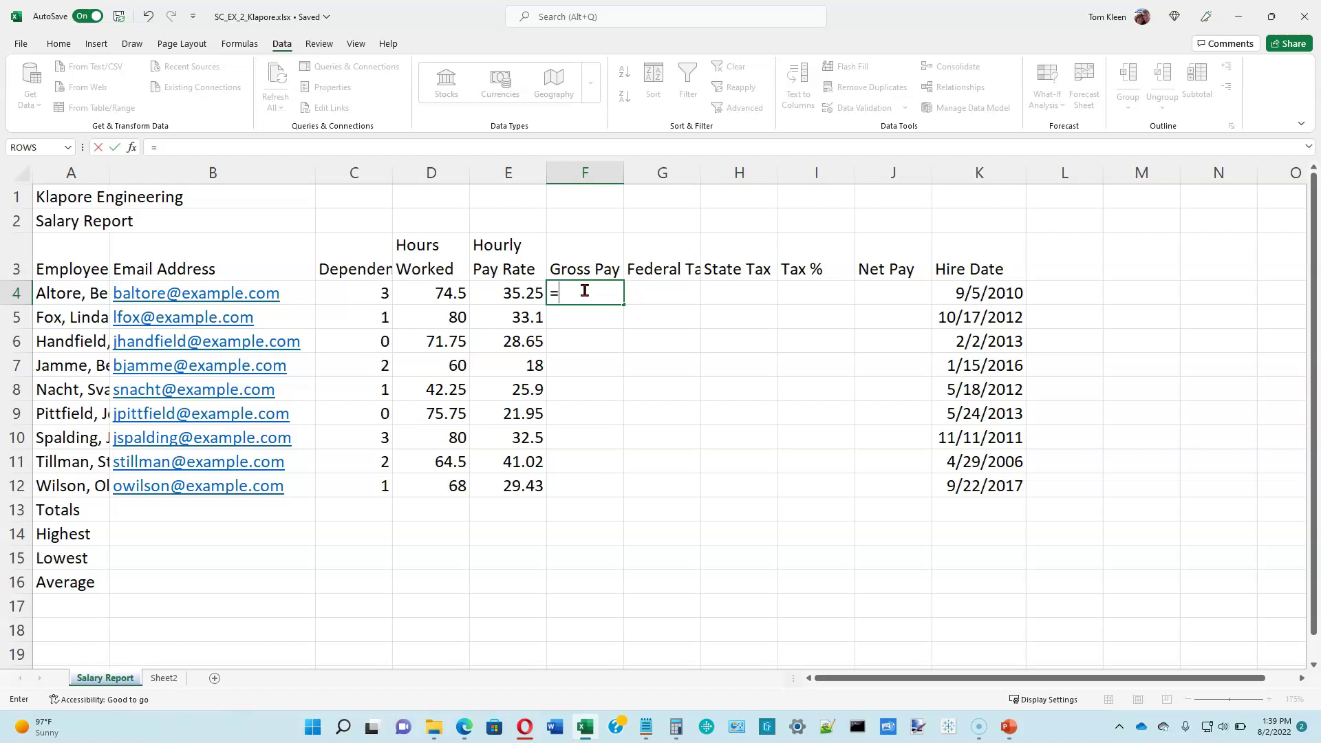
{"action": "type", "text": "e4"}
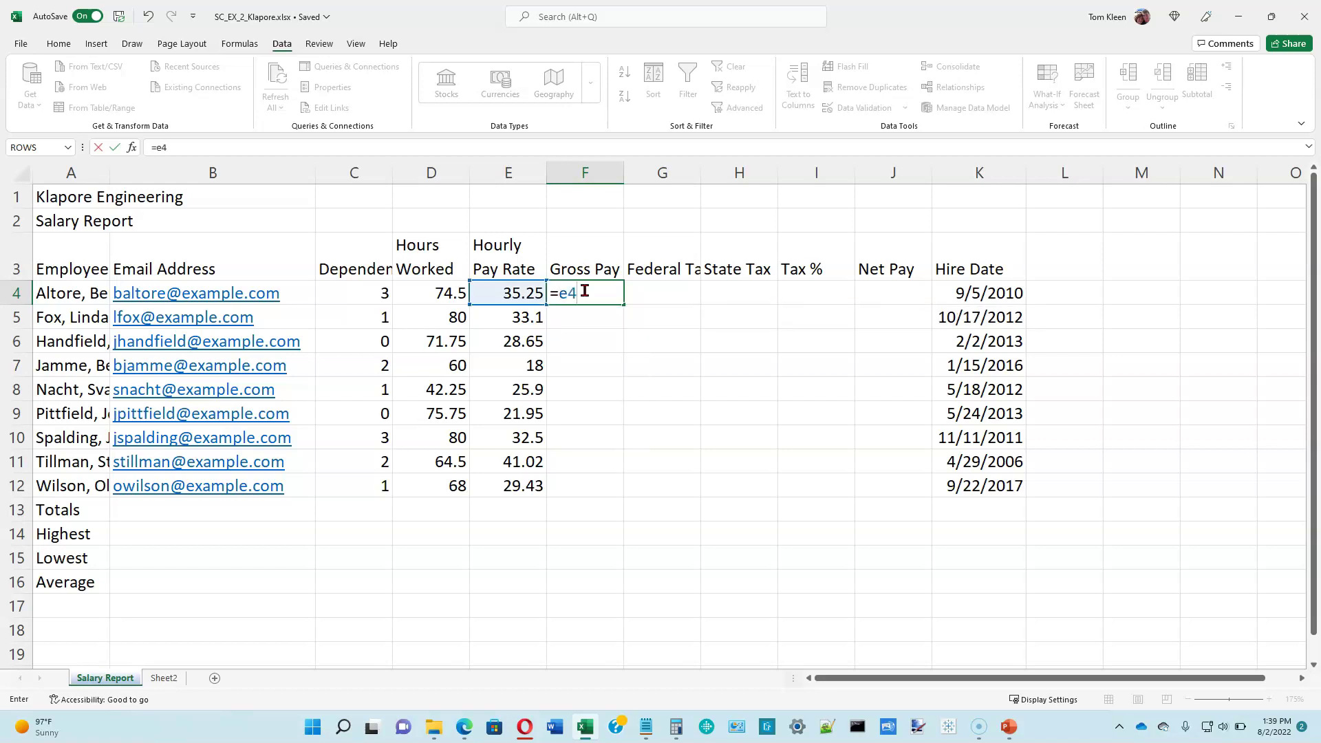
{"action": "key", "text": "BackSpace"}
{"action": "key", "text": "BackSpace"}
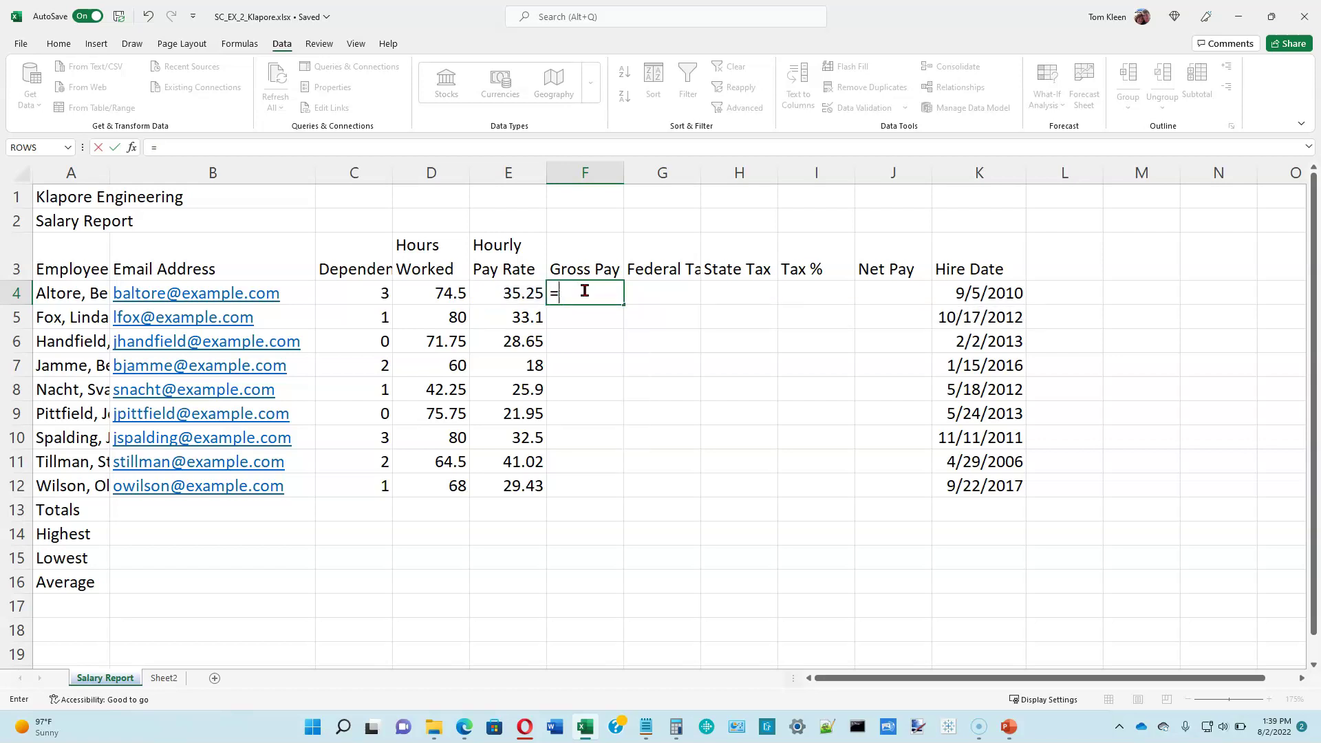
{"action": "type", "text": "d4"}
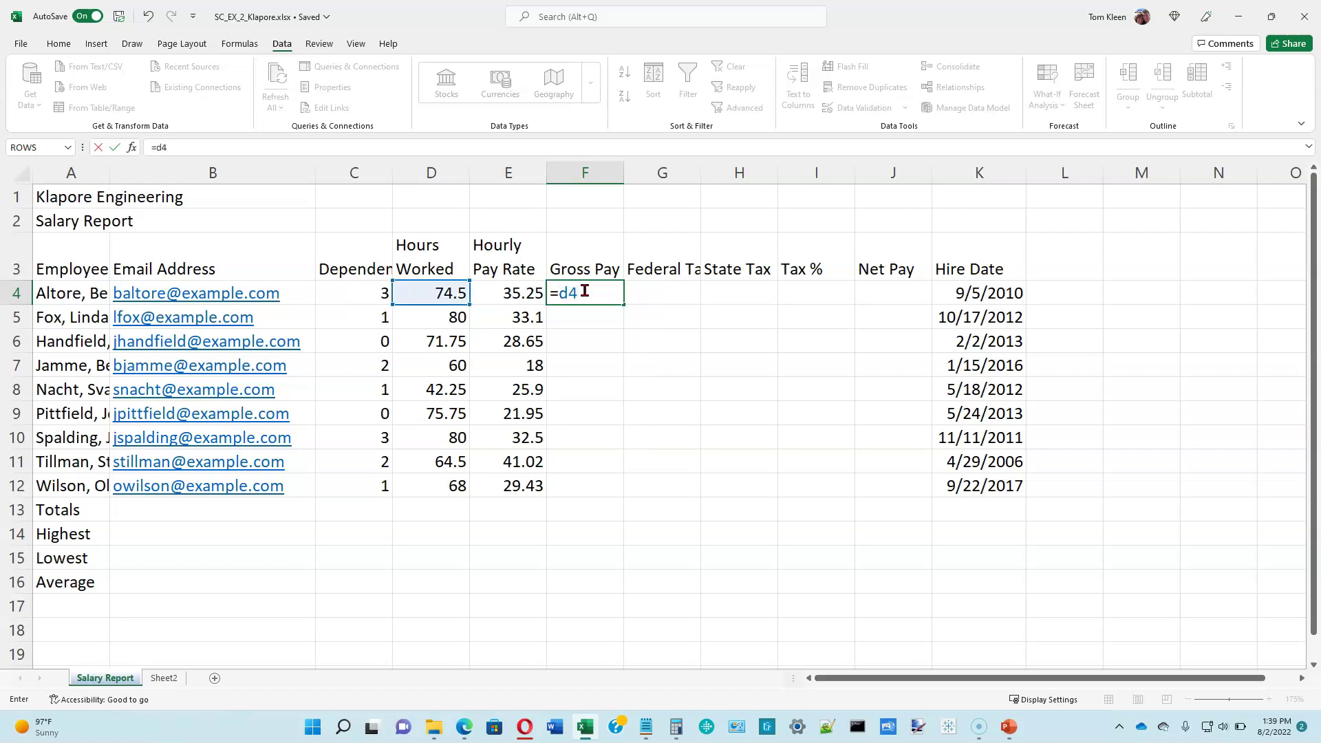
{"action": "type", "text": "*"}
{"action": "type", "text": "e4"}
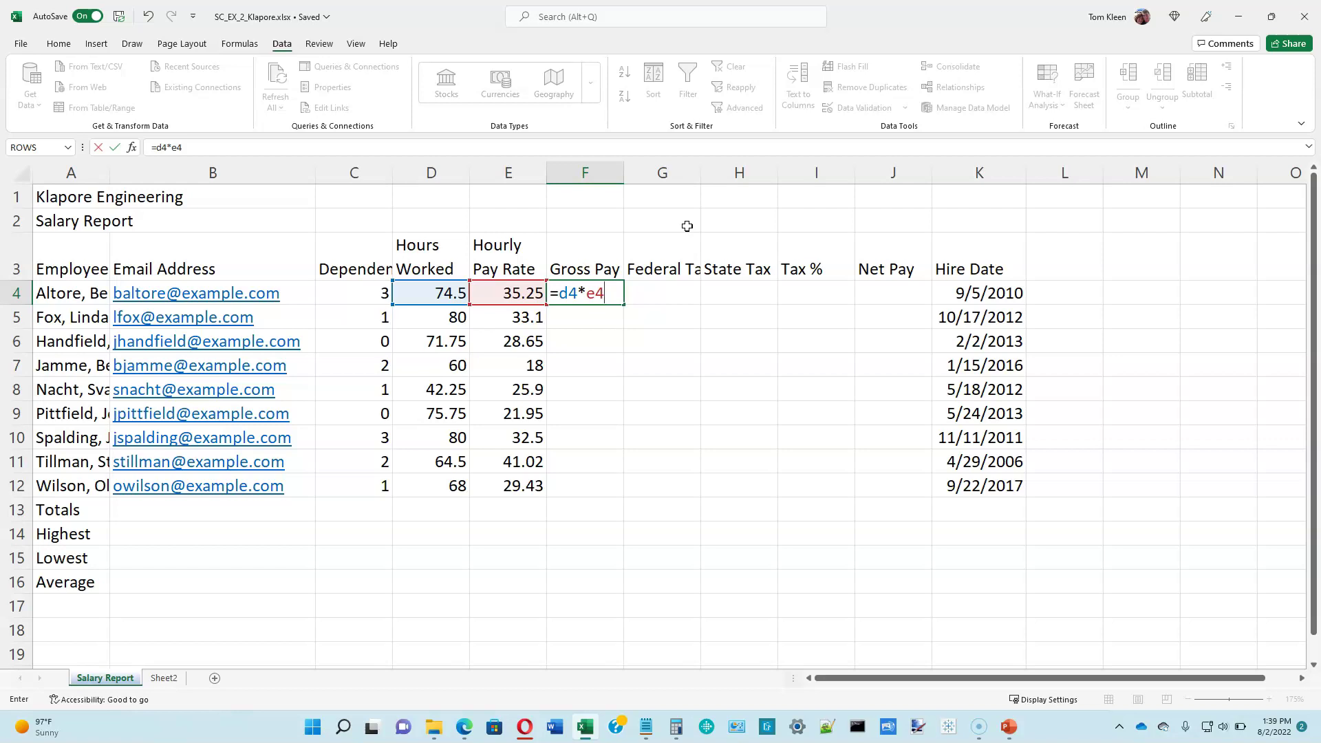
{"action": "key", "text": "Return"}
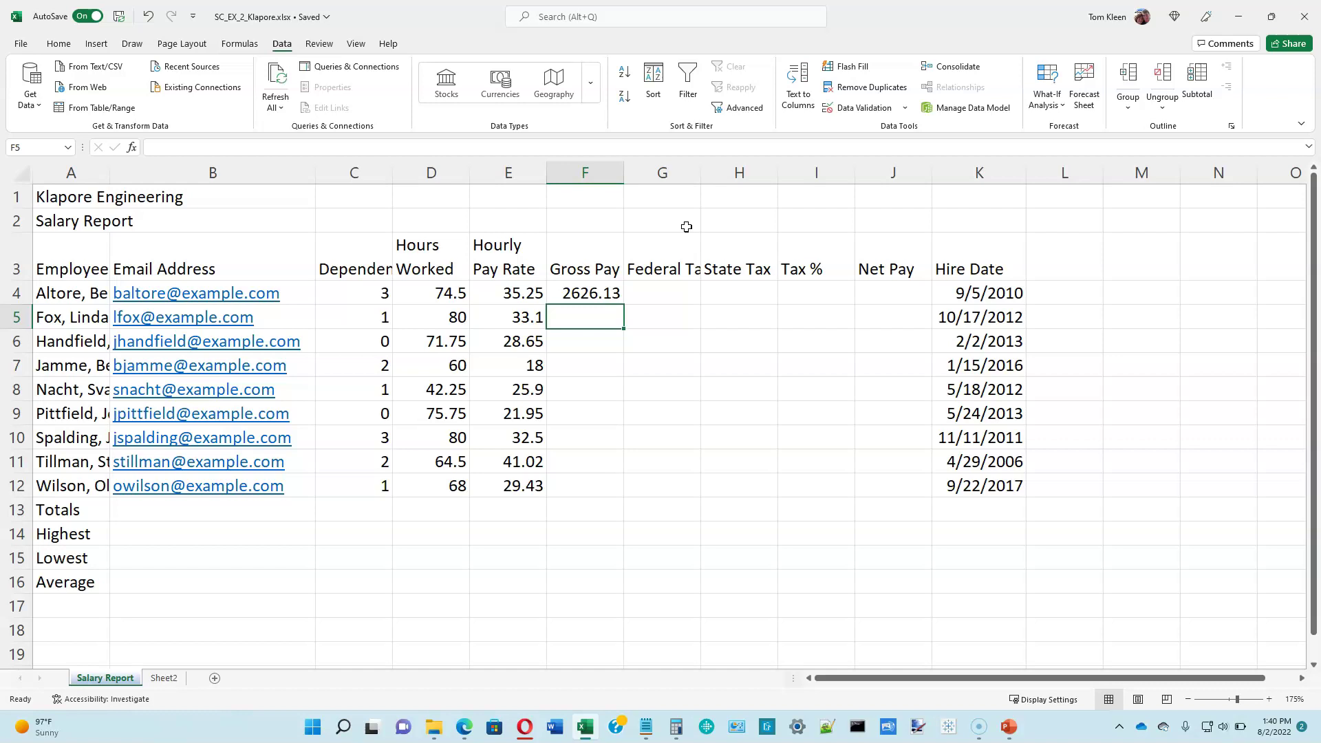
{"action": "left_click", "coordinate": [666, 292]}
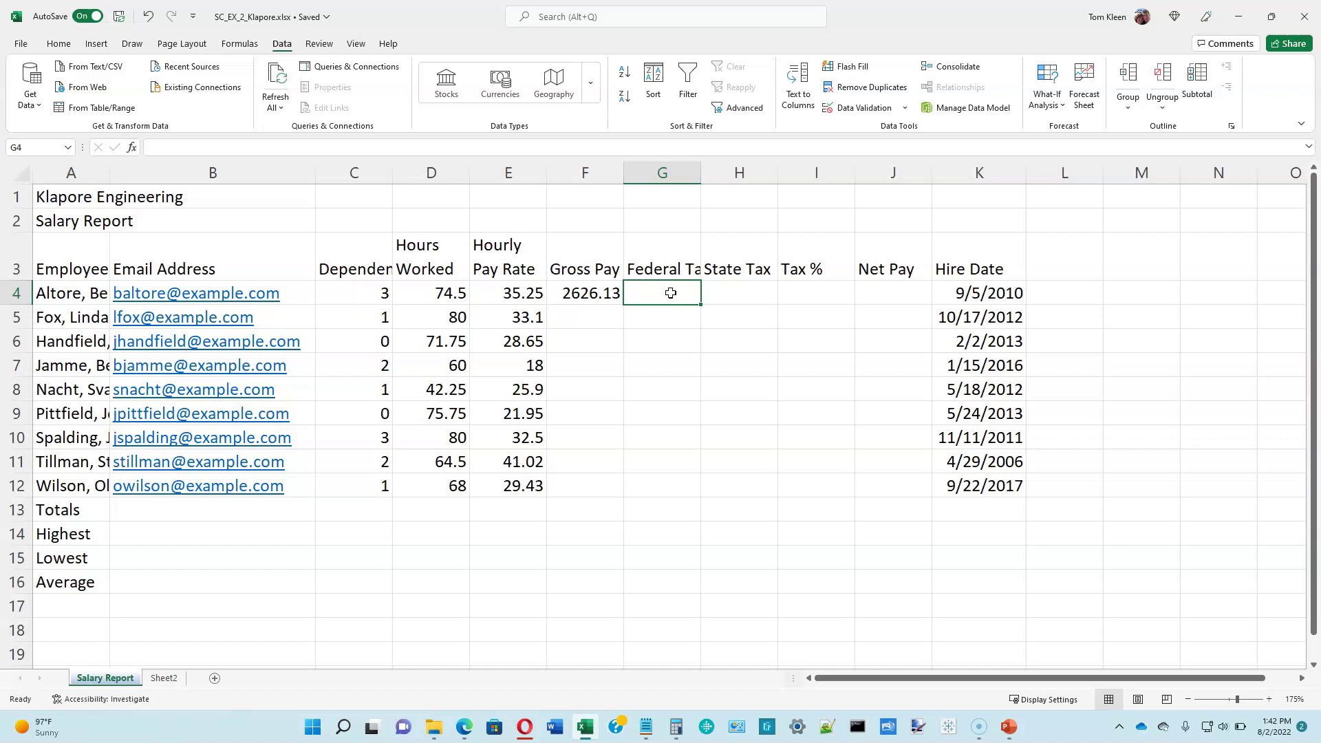
Step: Enter =0.26*(F4-C4*22.16) in G4 for a Federal Tax of 665.508
{"action": "type", "text": "="}
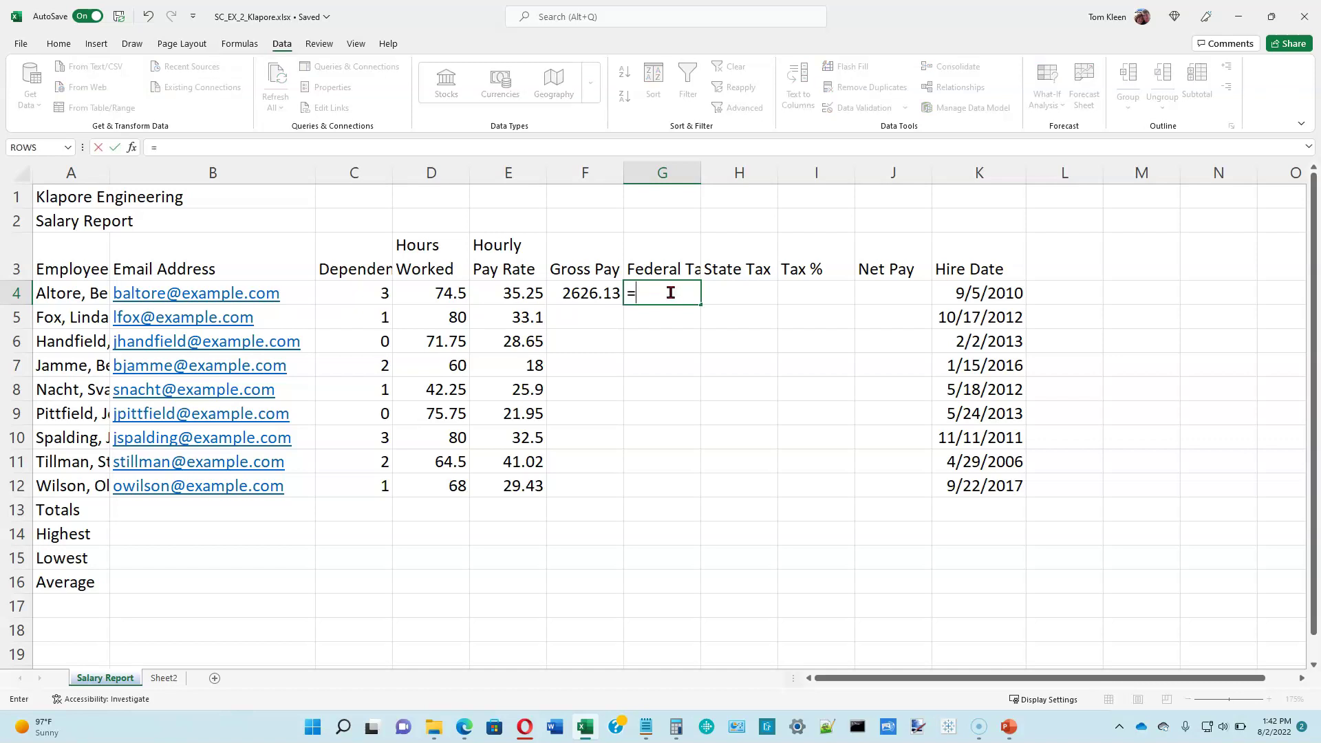
{"action": "type", "text": "0.26*"}
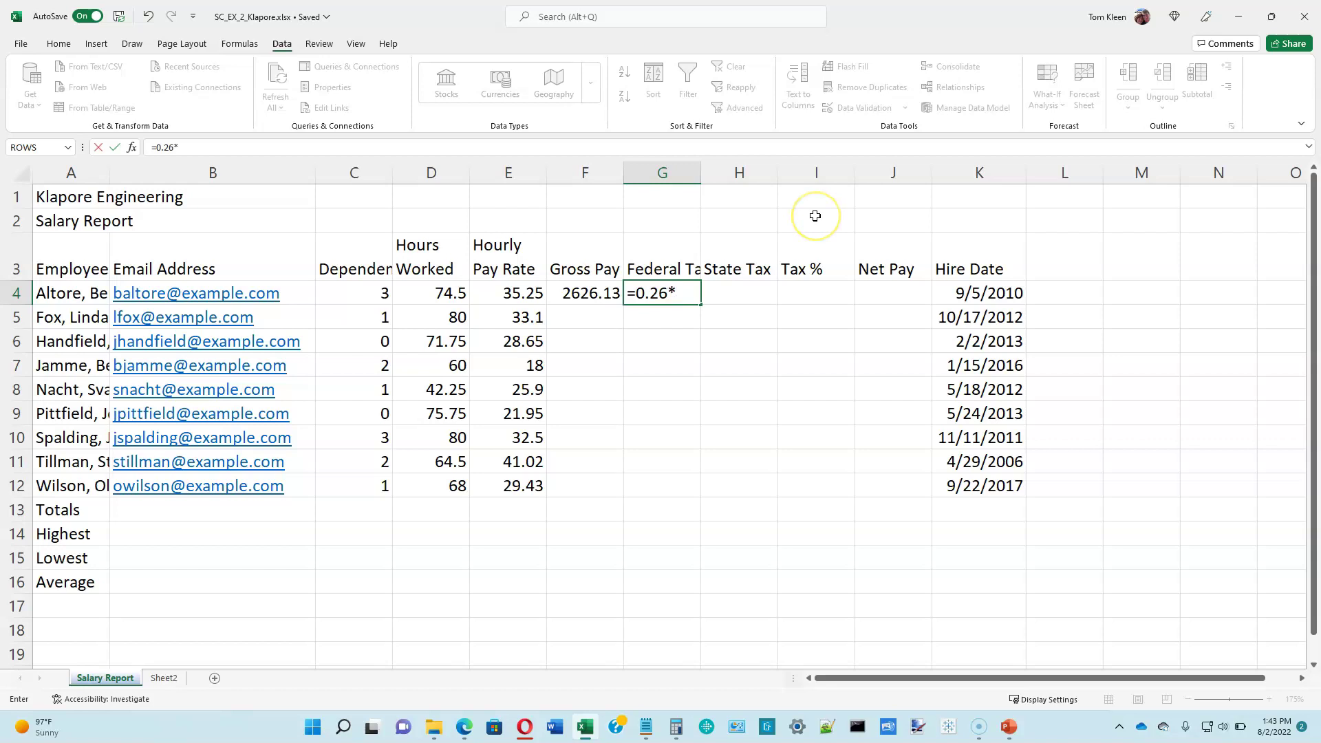
{"action": "type", "text": "("}
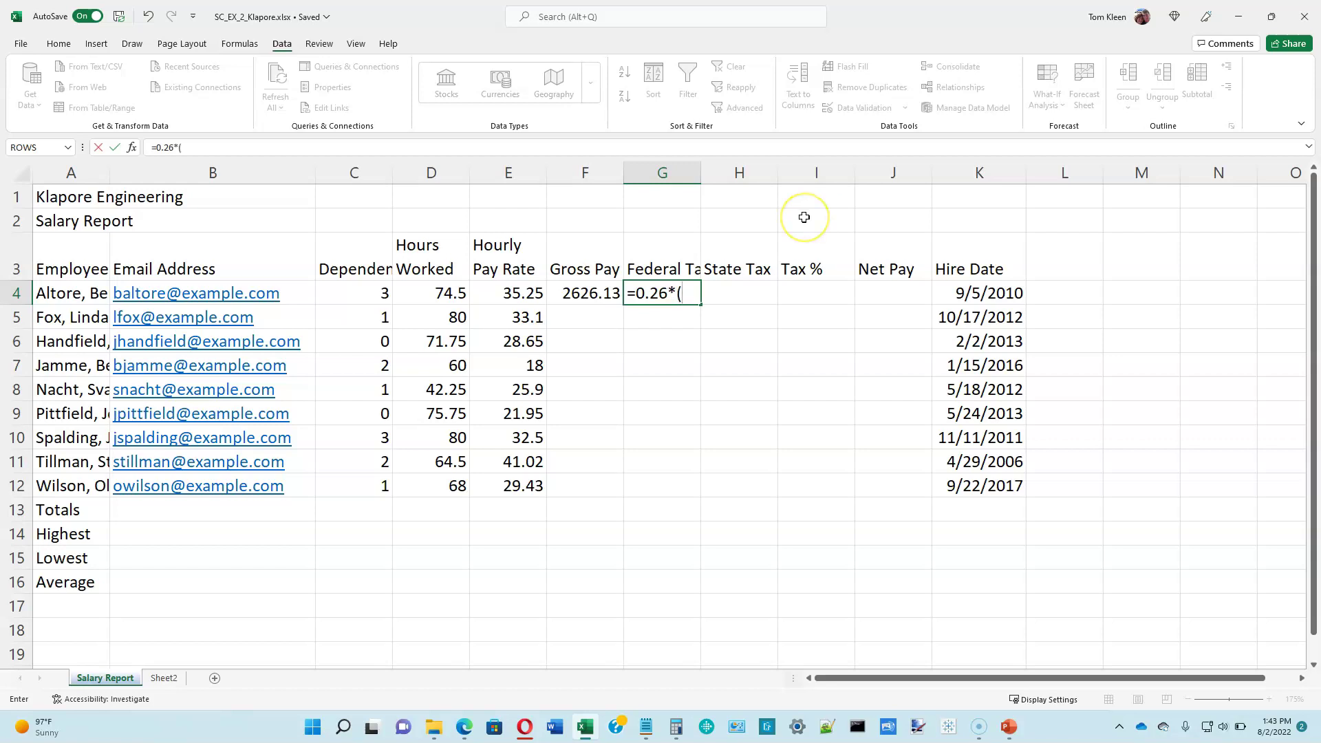
{"action": "left_click", "coordinate": [584, 294]}
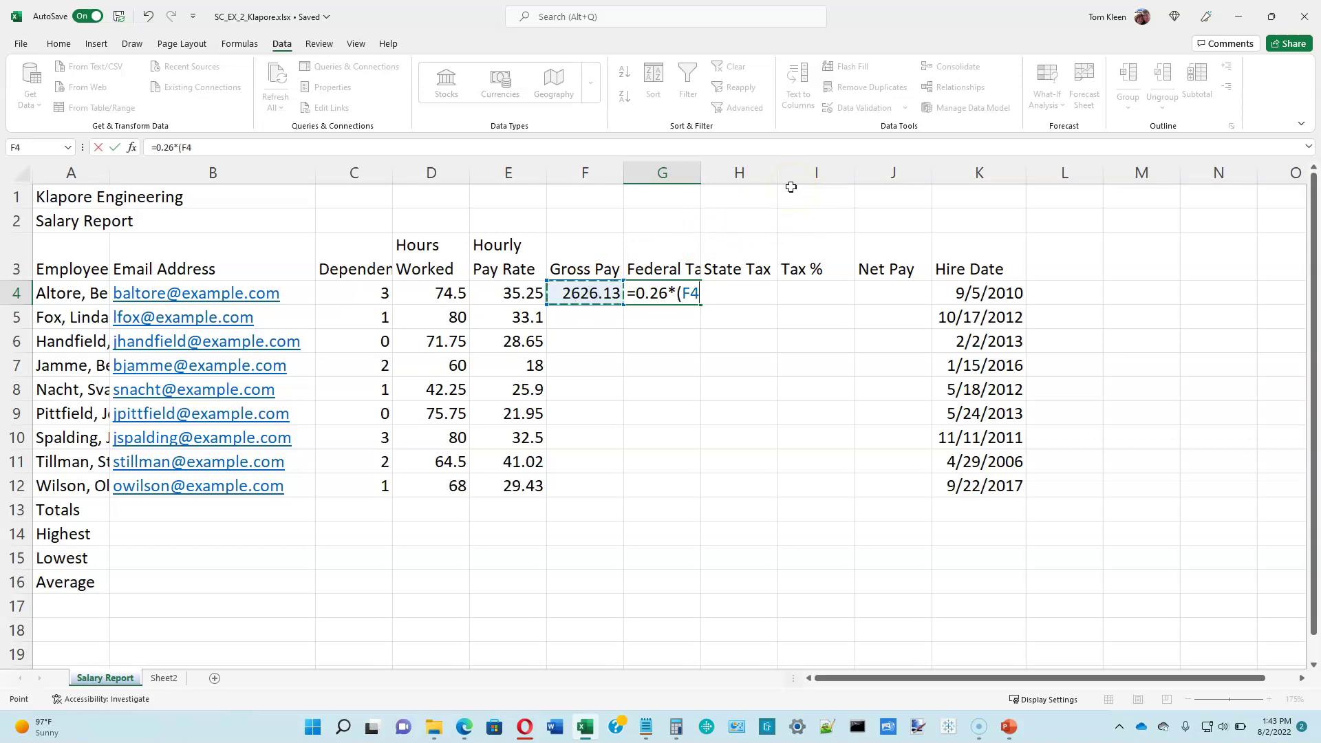
{"action": "type", "text": "-"}
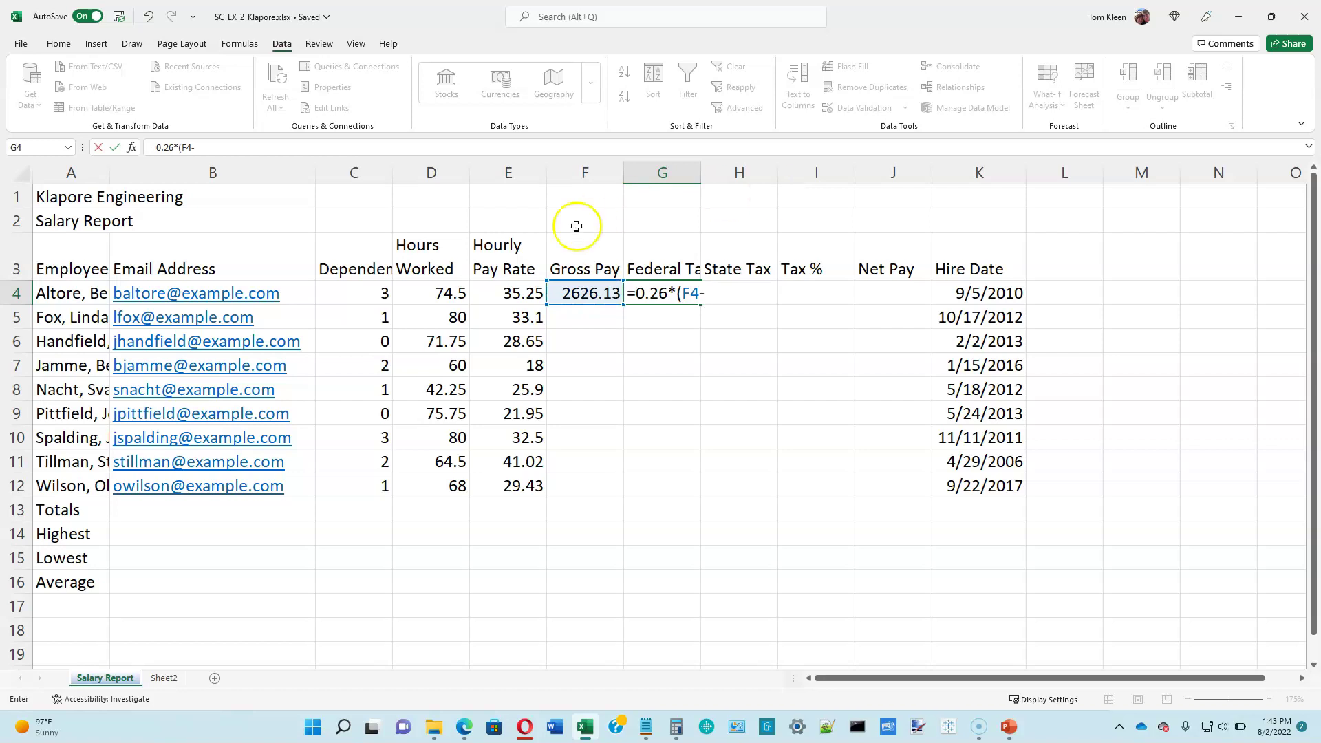
{"action": "left_click", "coordinate": [370, 293]}
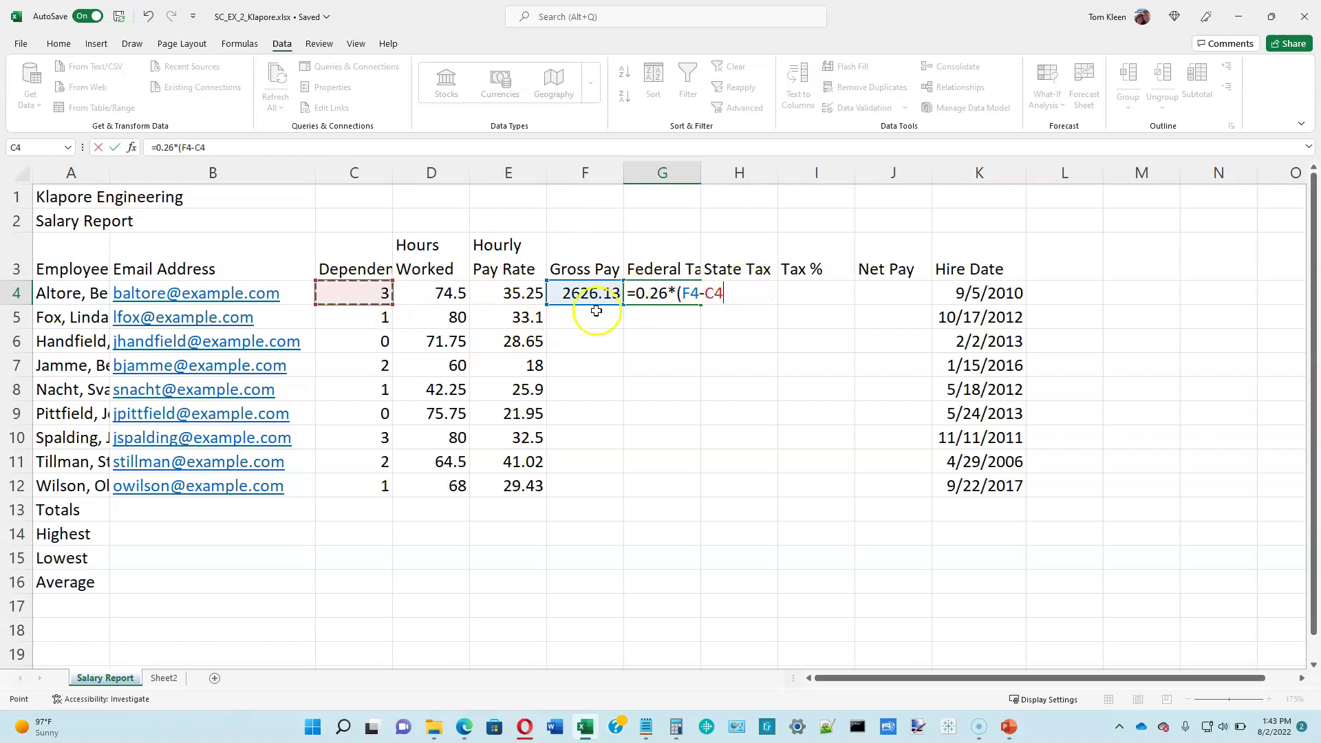
{"action": "type", "text": "*22.16)"}
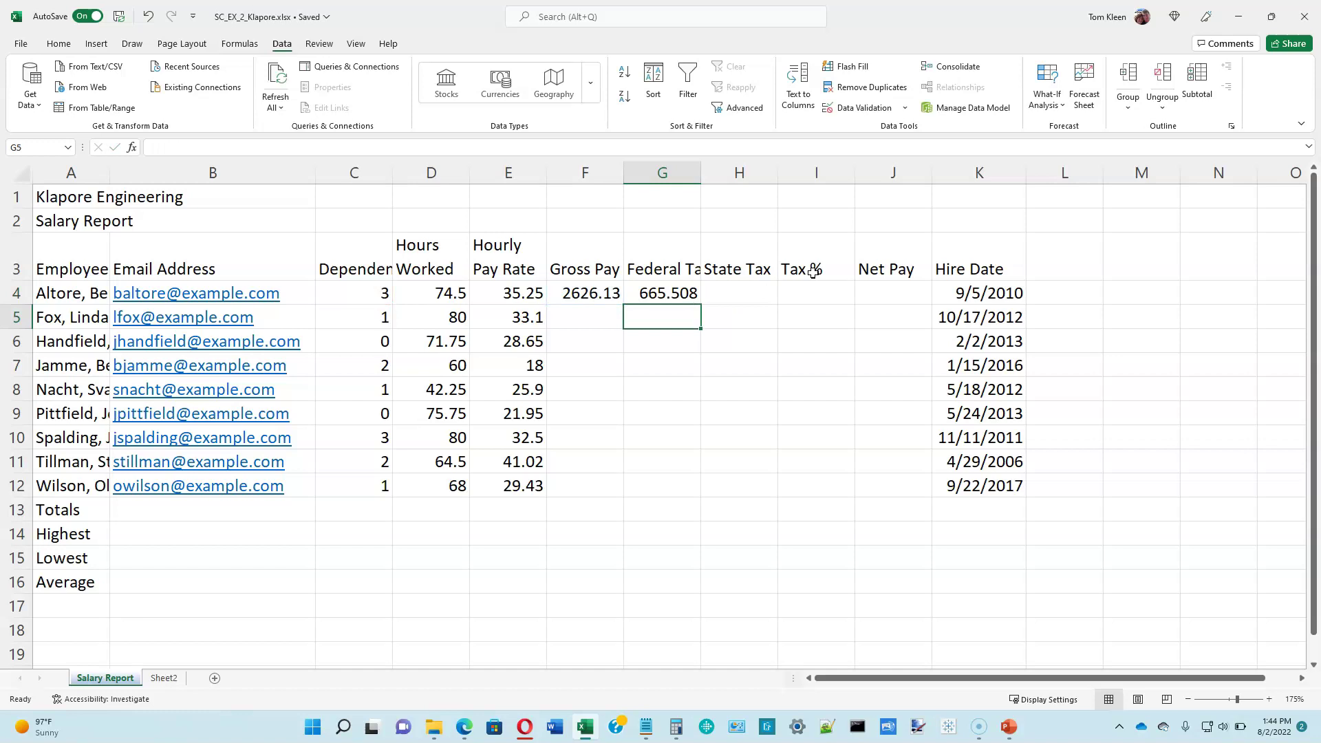
{"action": "key", "text": "Up"}
{"action": "key", "text": "Right"}
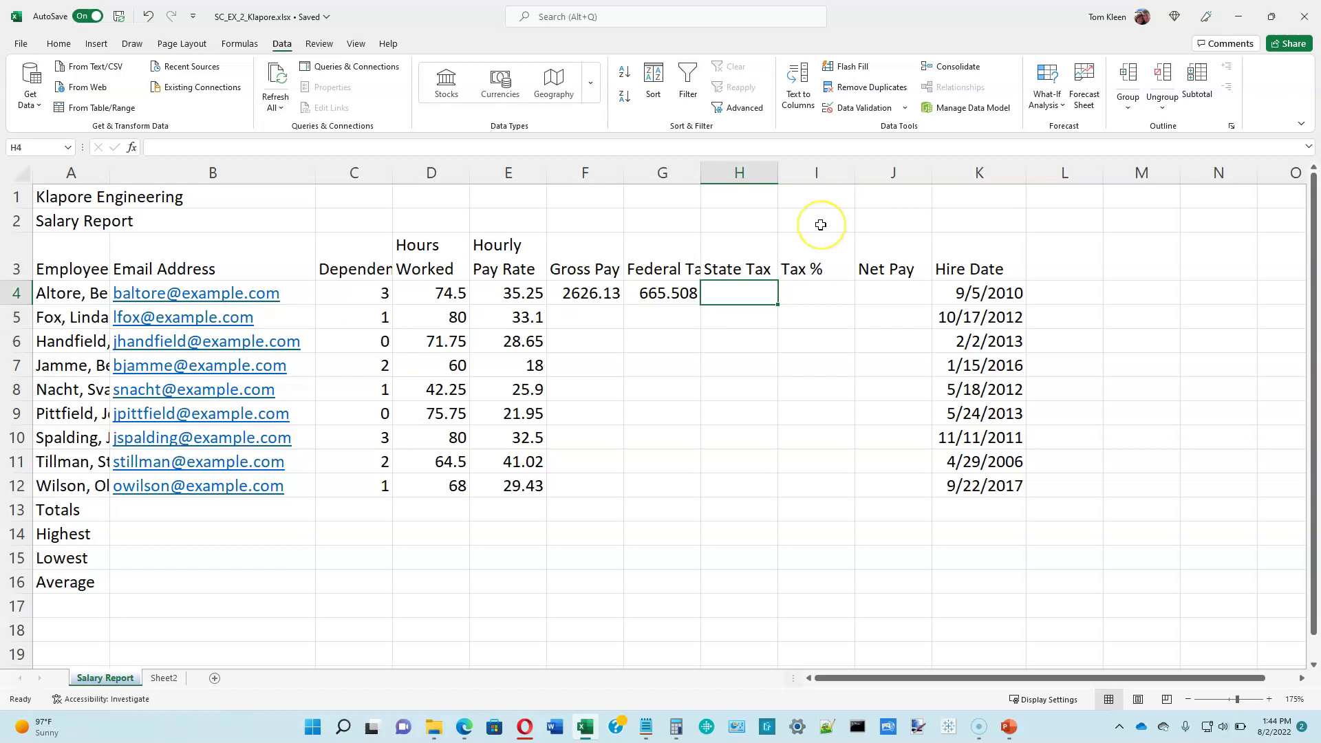
Step: Enter the State Tax formula =0.055*F4 in H4, giving 144.437
{"action": "type", "text": "="}
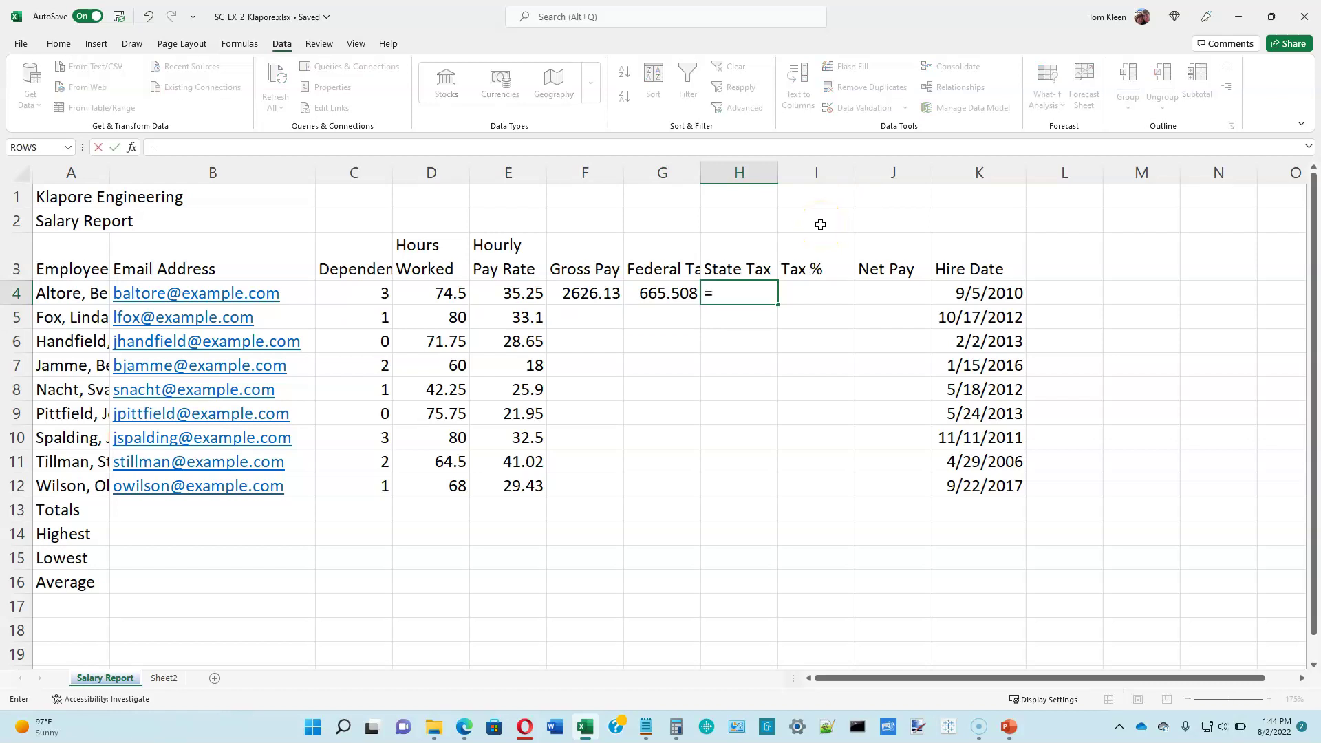
{"action": "type", "text": "0.055*"}
{"action": "left_click", "coordinate": [589, 293]}
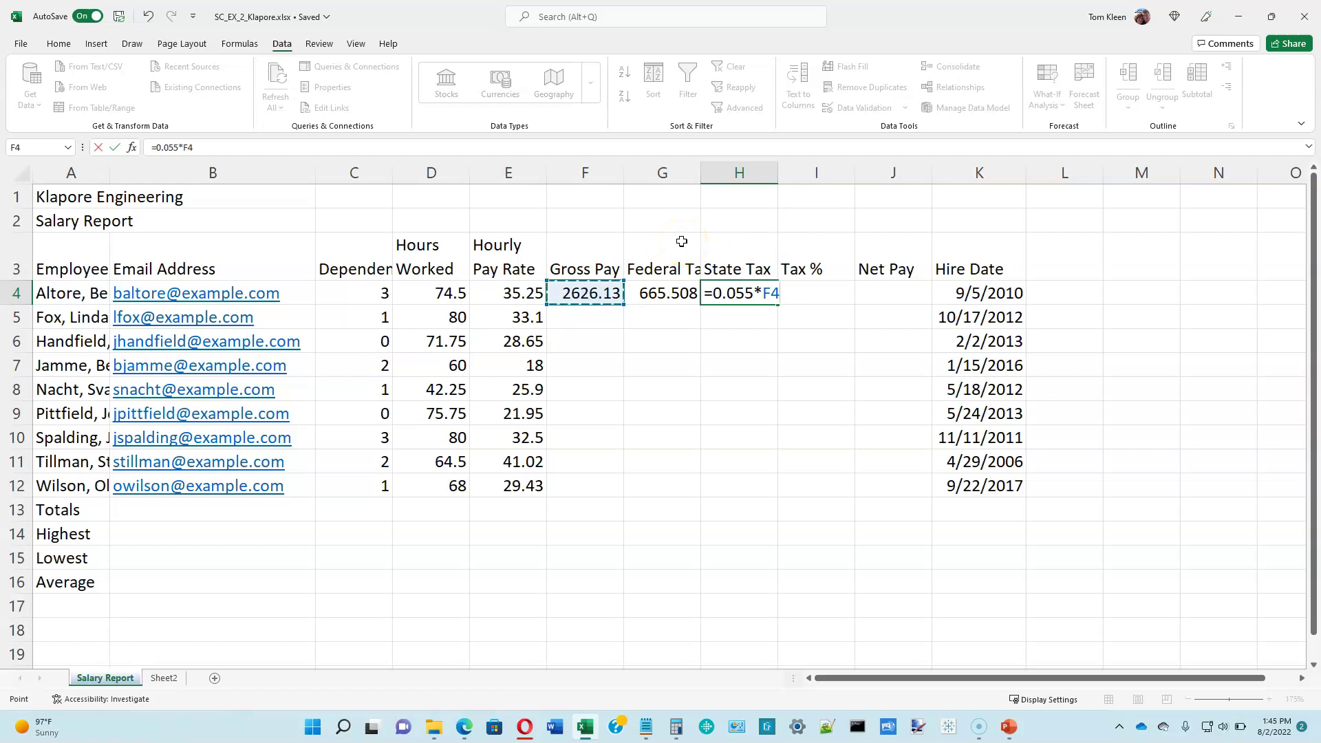
{"action": "key", "text": "Return"}
{"action": "key", "text": "Up"}
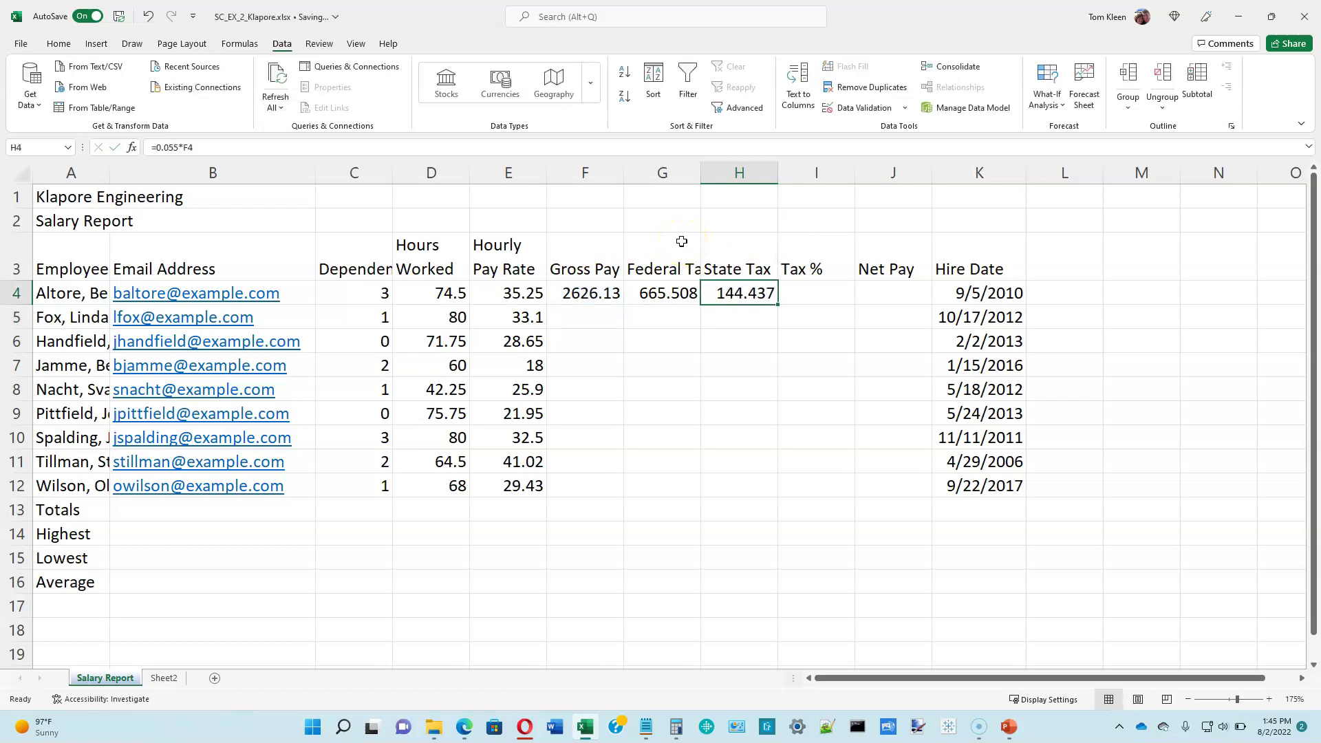
{"action": "key", "text": "Right"}
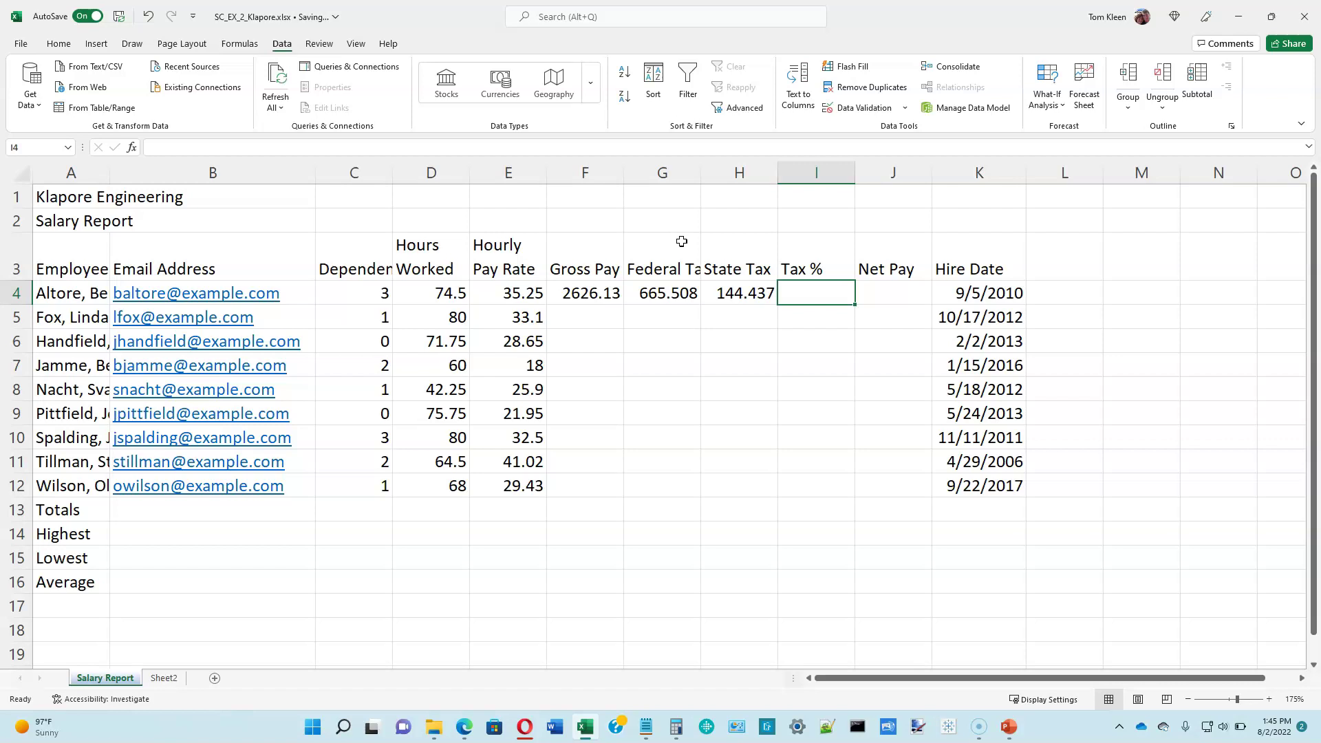
Step: Enter the Tax % formula =(G4+H4)/F4 in I4, giving 0.30842
{"action": "type", "text": "="}
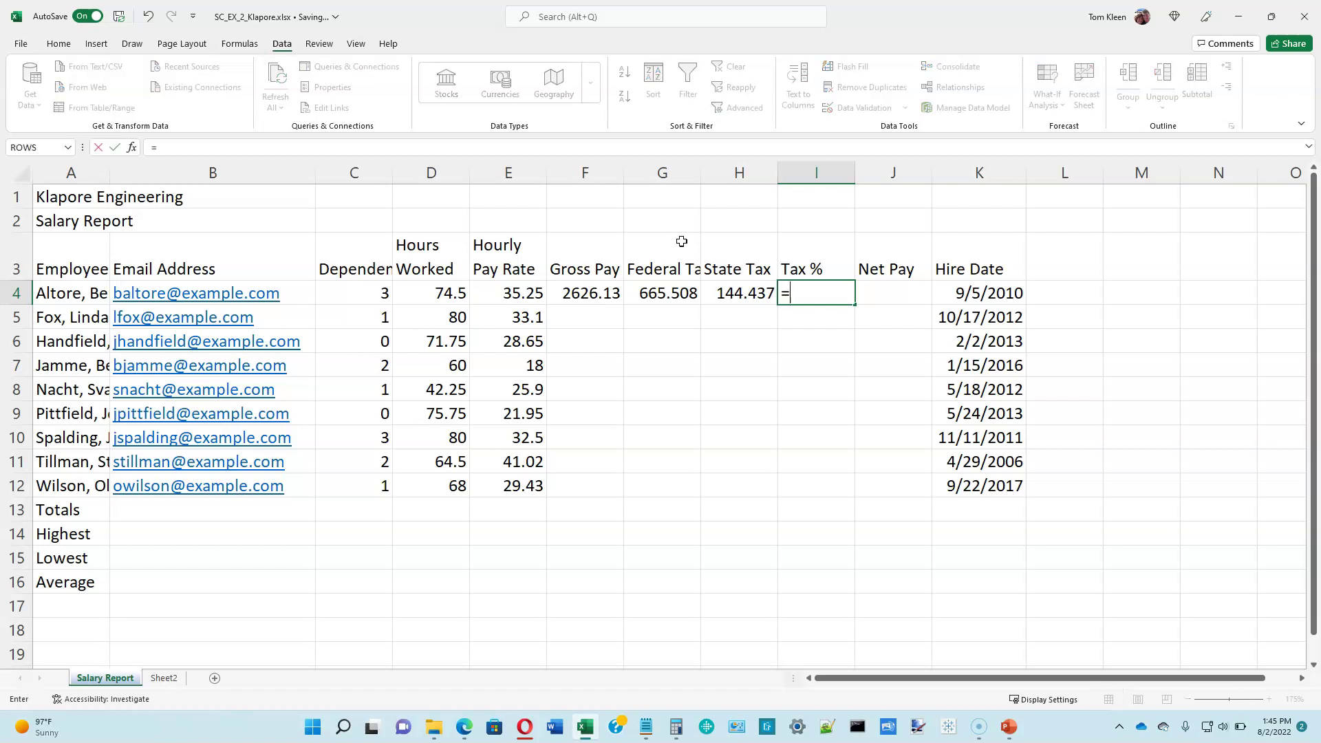
{"action": "type", "text": "("}
{"action": "left_click", "coordinate": [671, 295]}
{"action": "type", "text": "+"}
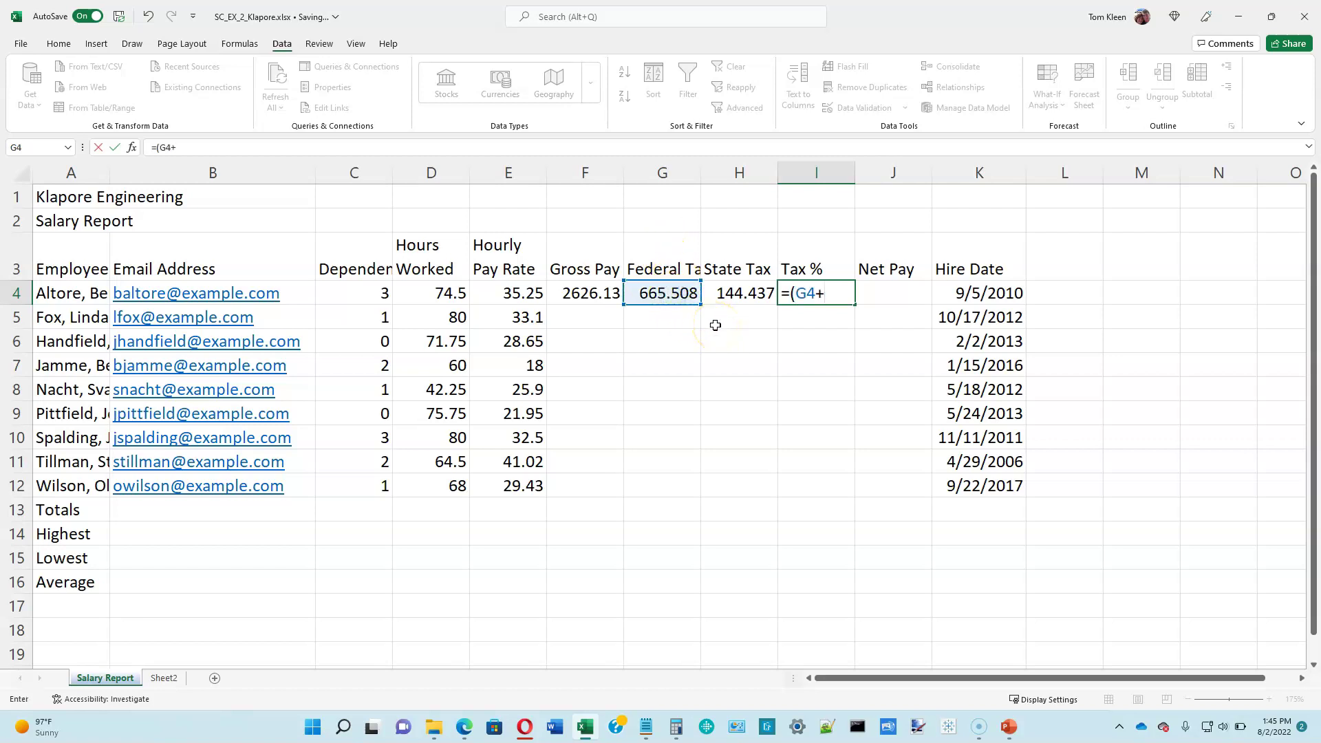
{"action": "left_click", "coordinate": [732, 298]}
{"action": "type", "text": ")"}
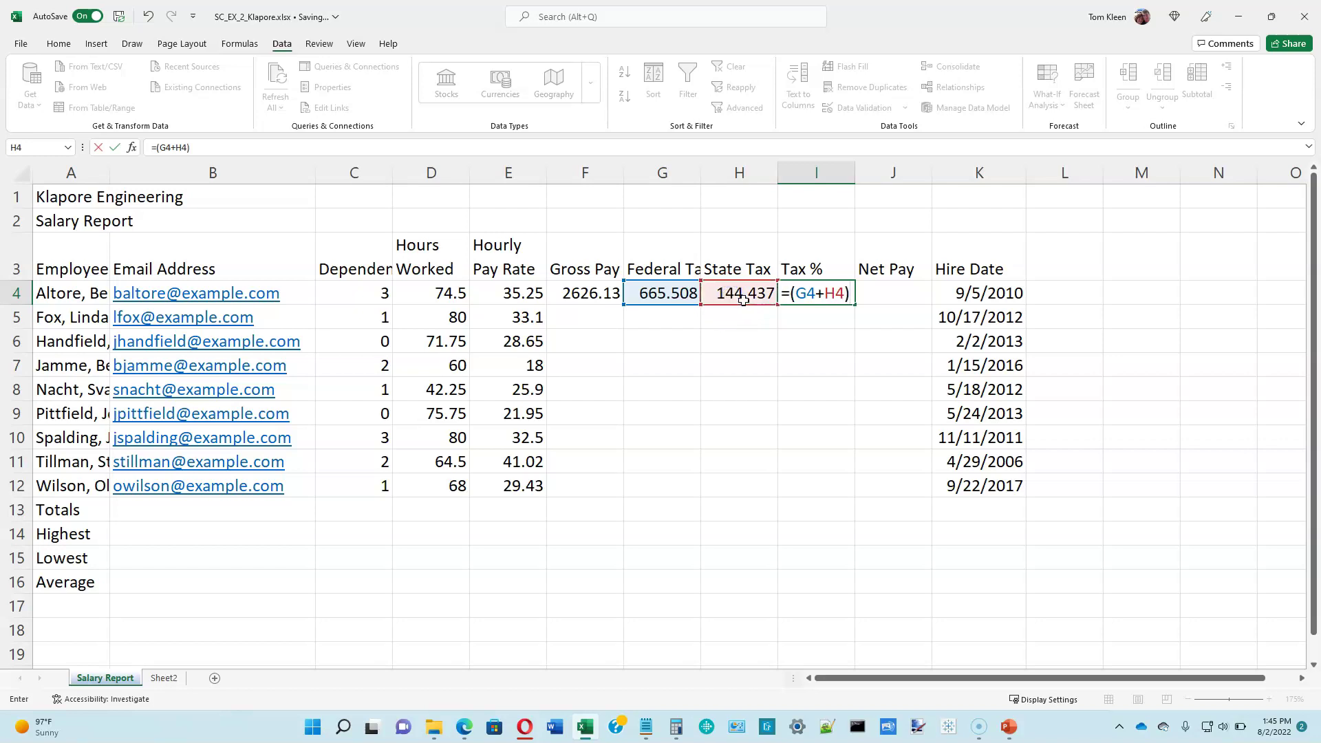
{"action": "type", "text": "/"}
{"action": "left_click", "coordinate": [595, 294]}
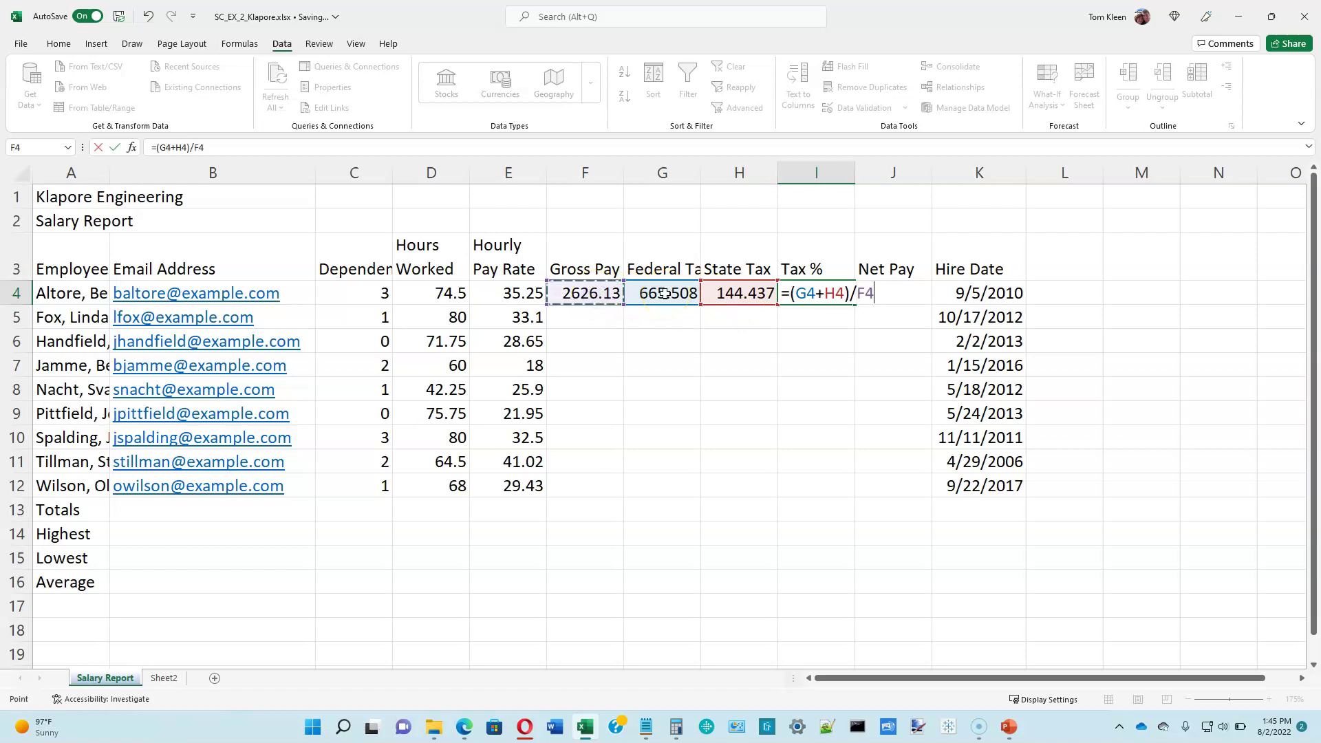
{"action": "key", "text": "Return"}
{"action": "left_click", "coordinate": [894, 295]}
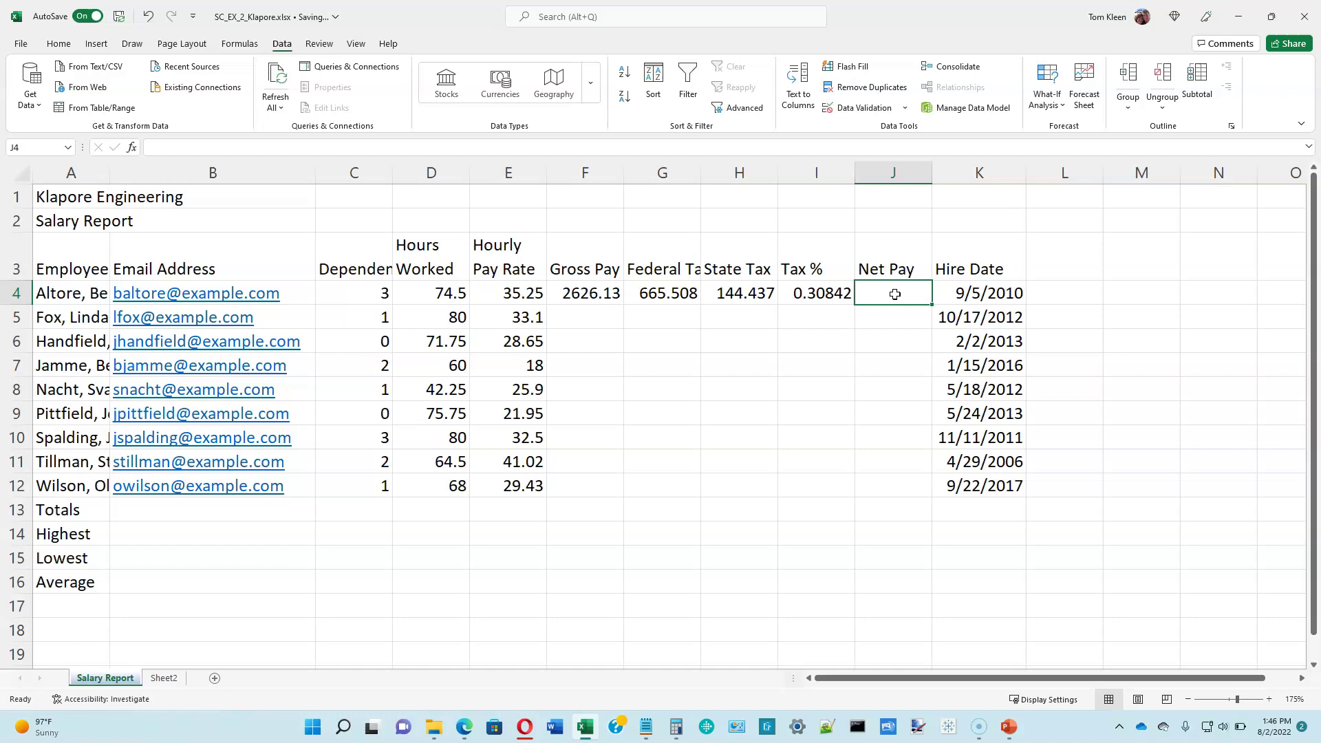
Step: Enter =F4-G4-H4 in J4 for a Net Pay of 1816.18
{"action": "type", "text": "="}
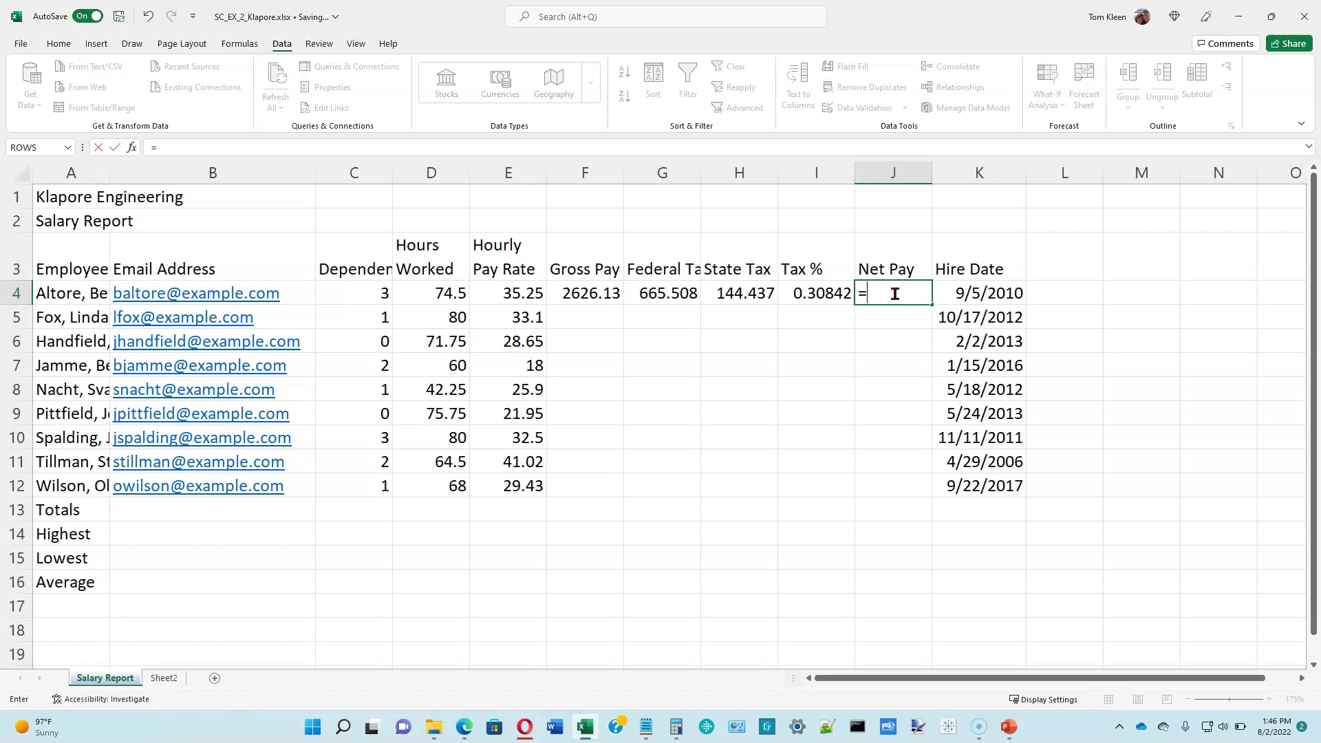
{"action": "left_click", "coordinate": [611, 292]}
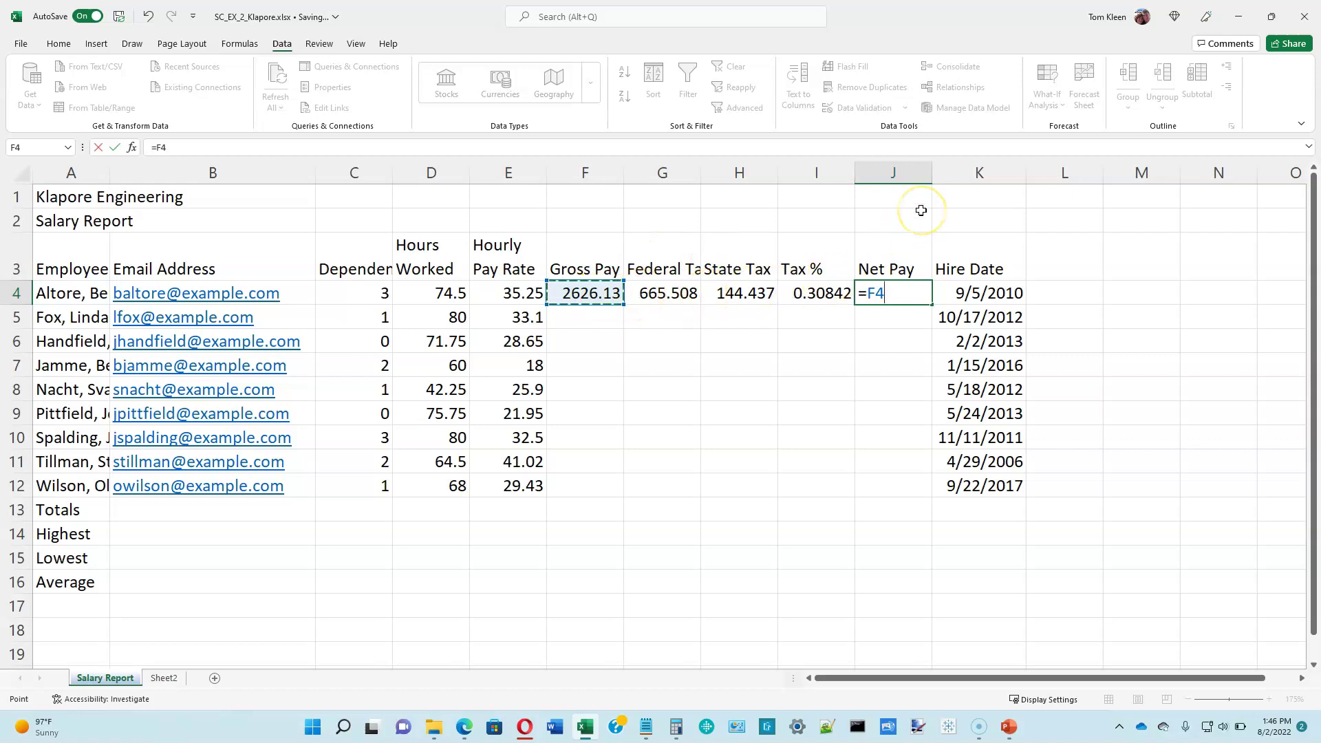
{"action": "type", "text": "-"}
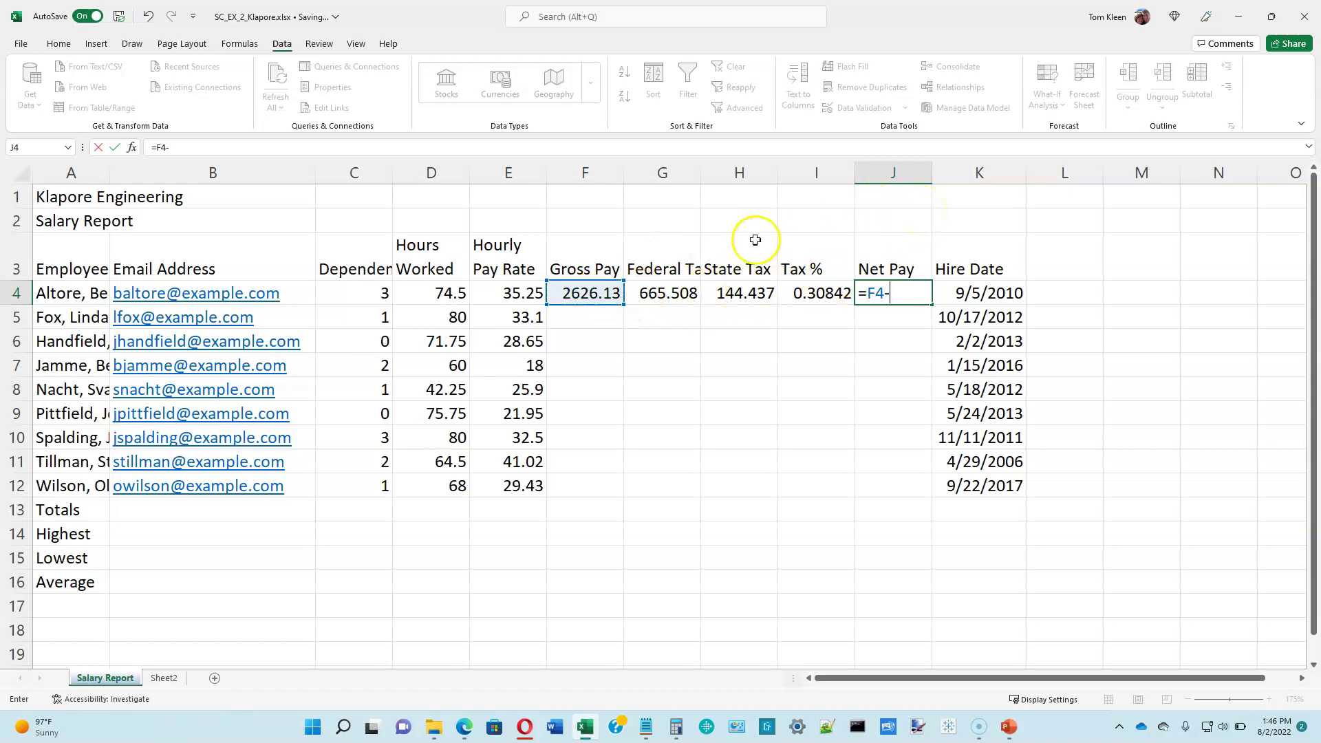
{"action": "left_click", "coordinate": [671, 294]}
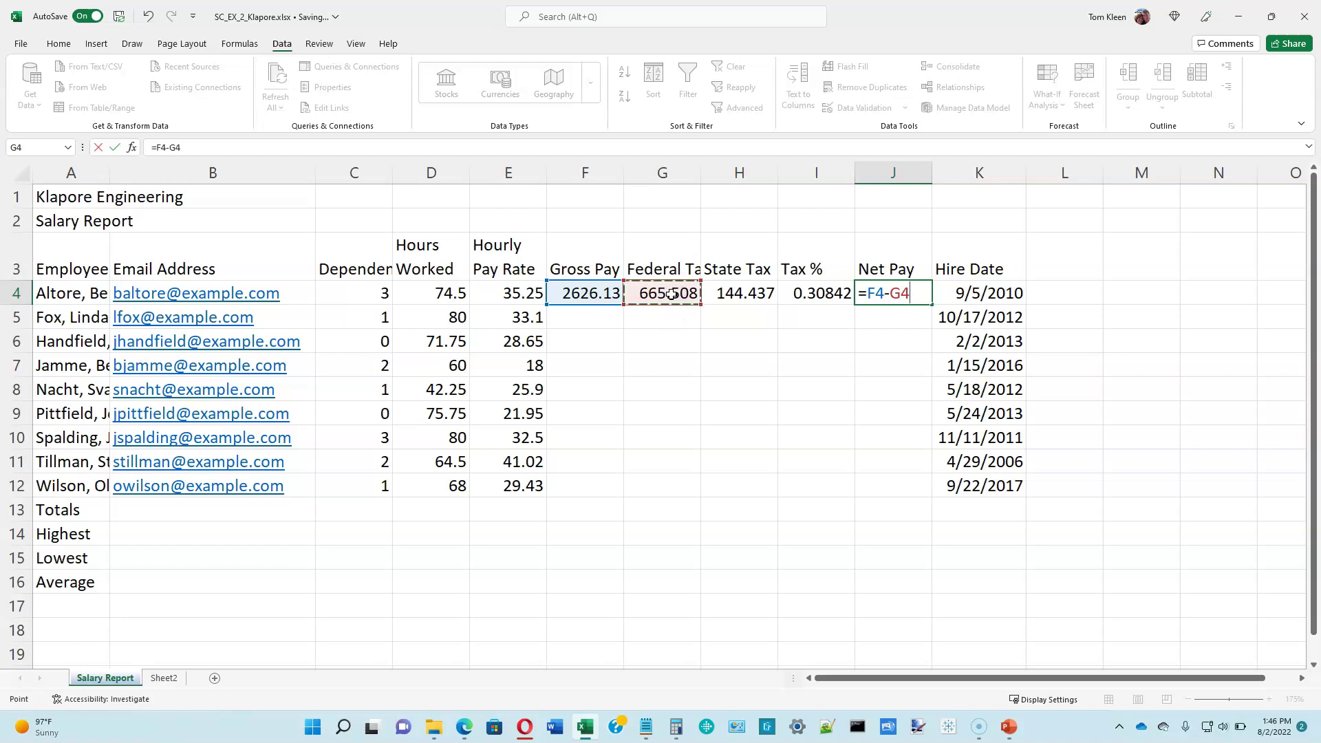
{"action": "type", "text": "-"}
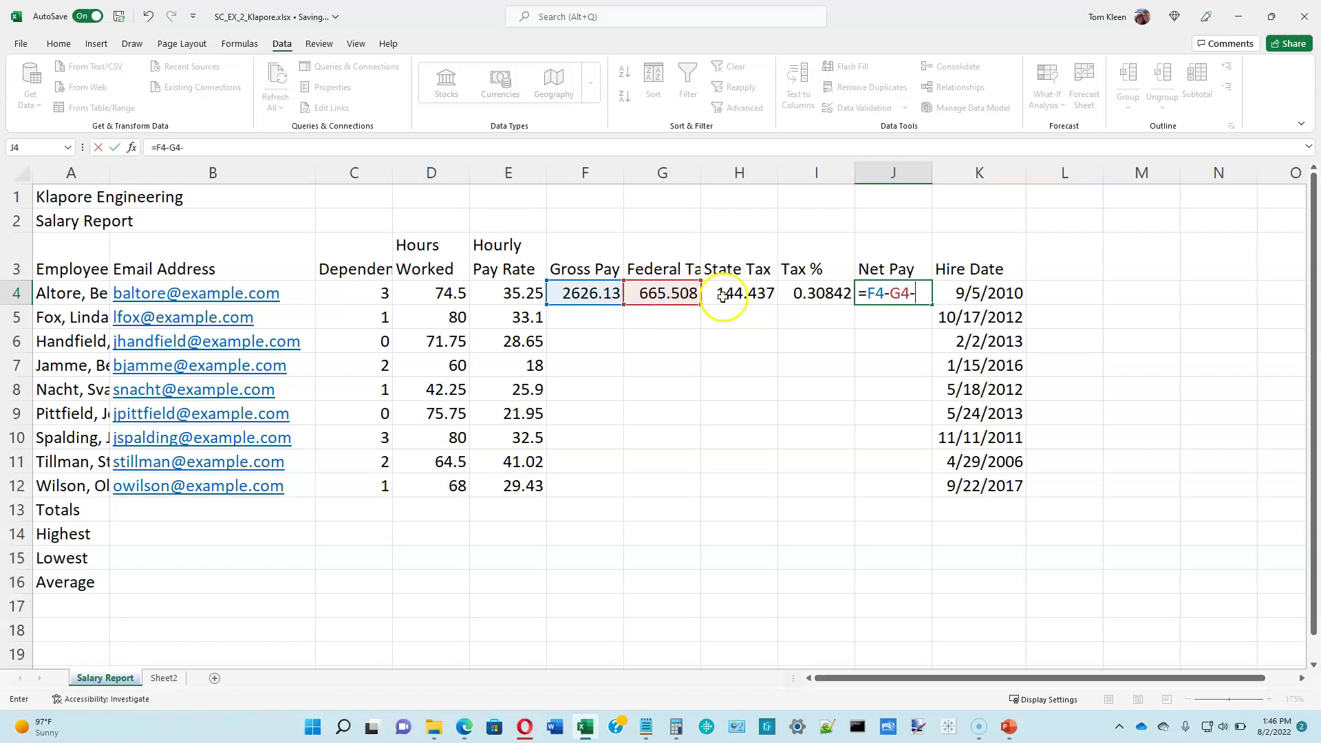
{"action": "left_click", "coordinate": [731, 294]}
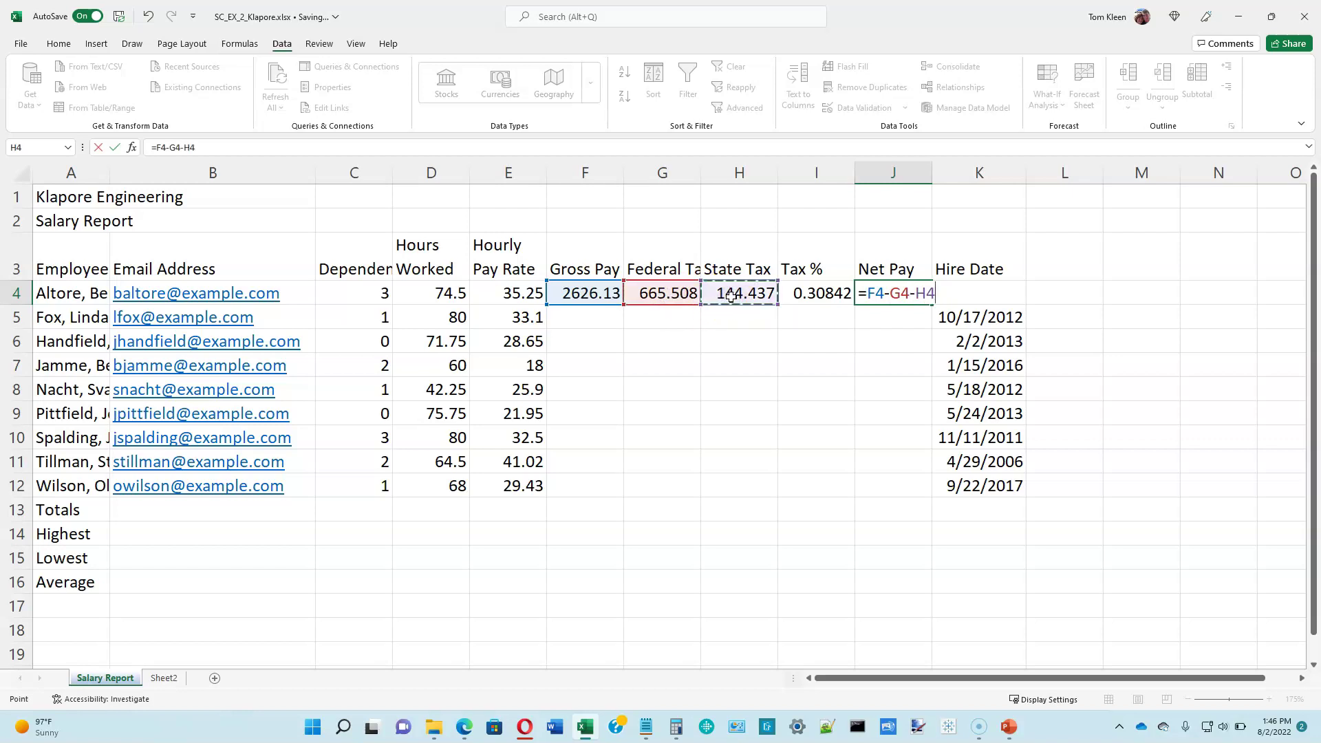
{"action": "key", "text": "Return"}
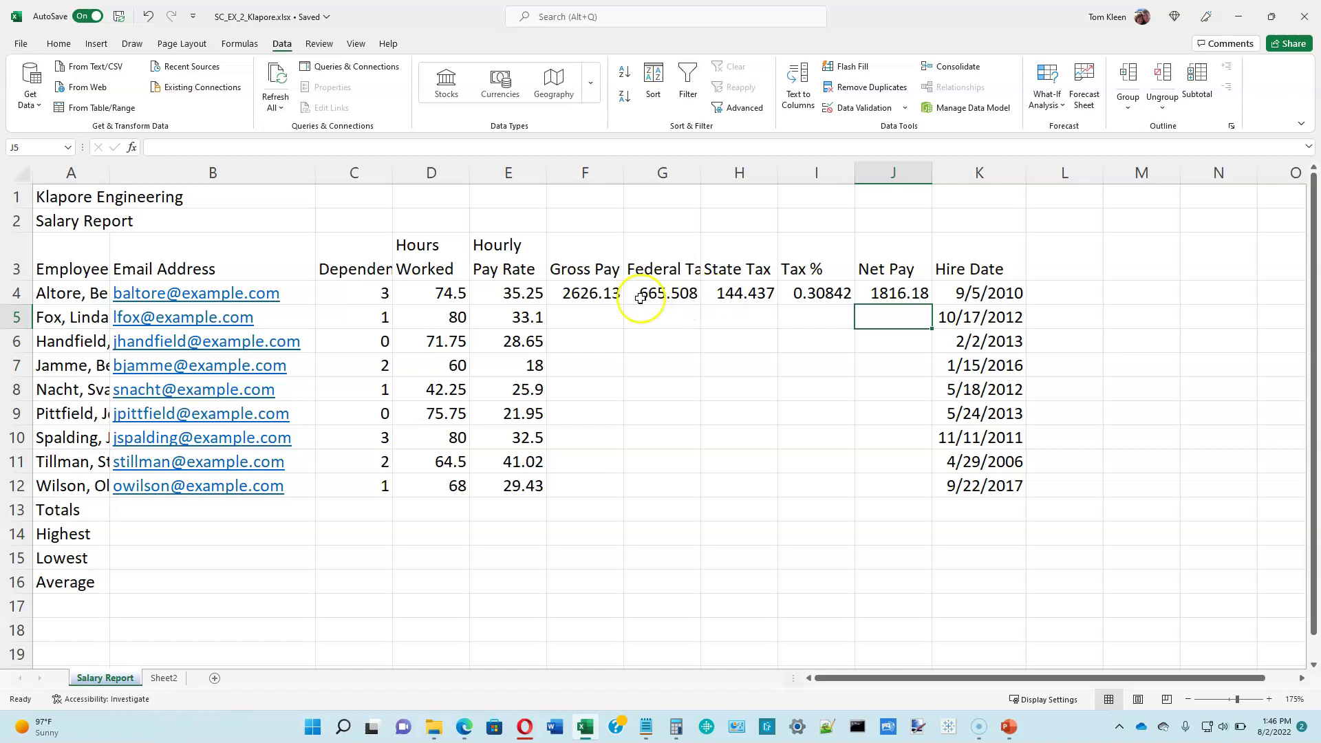
{"action": "left_click", "coordinate": [596, 292]}
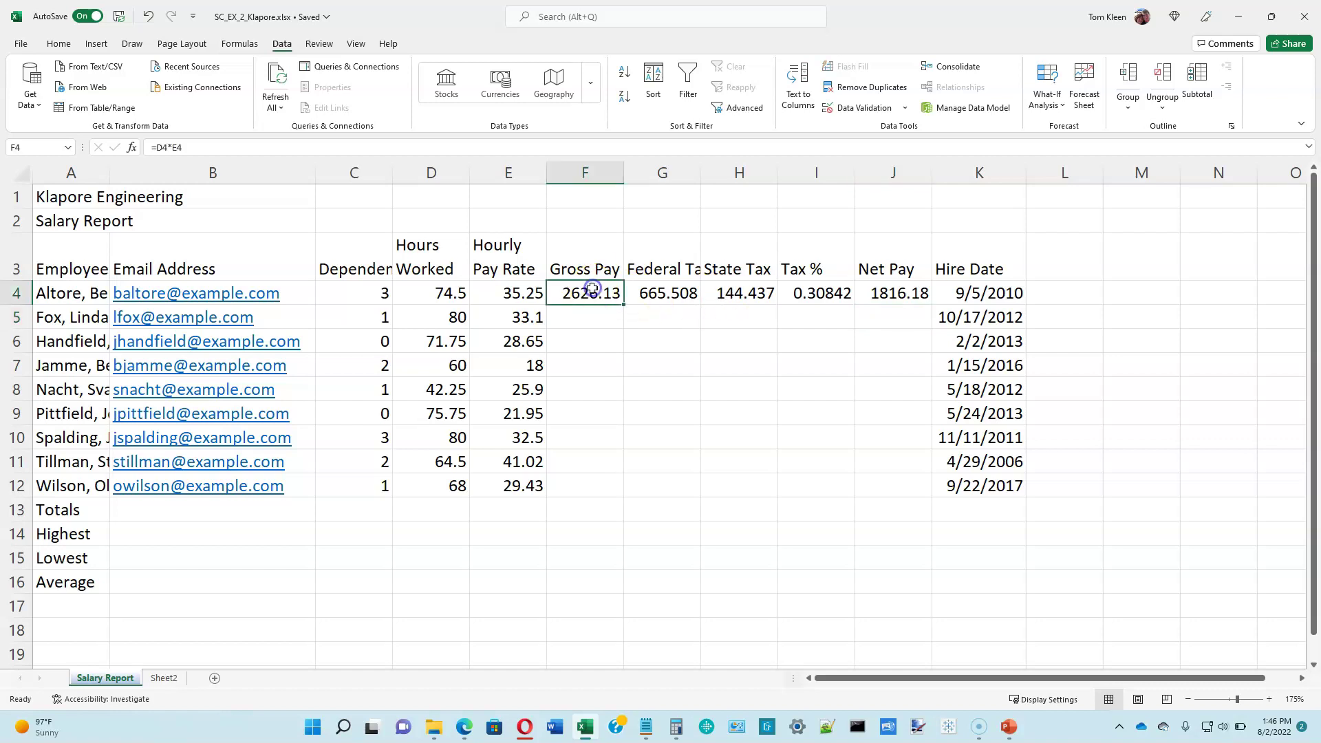
{"action": "left_click", "coordinate": [644, 293]}
{"action": "left_click", "coordinate": [723, 293]}
{"action": "left_click", "coordinate": [788, 290]}
{"action": "left_click", "coordinate": [862, 293]}
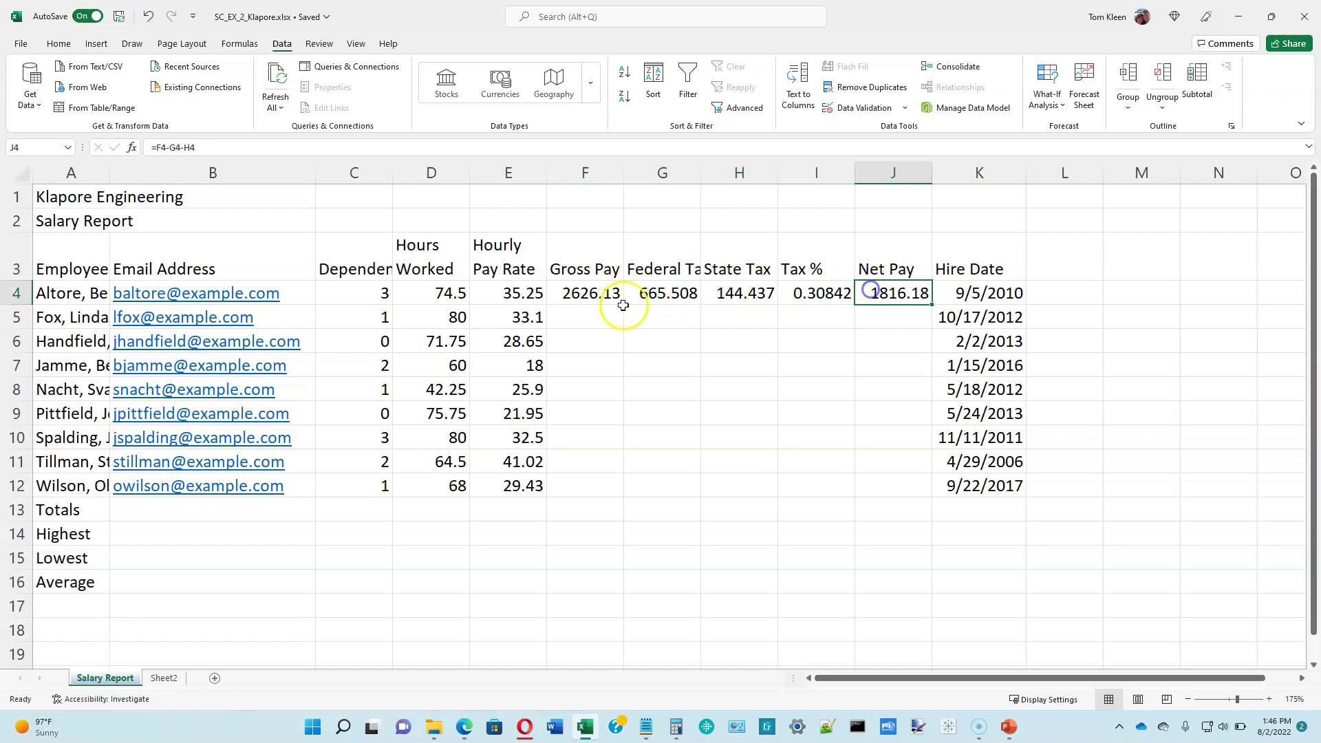
{"action": "left_click", "coordinate": [82, 290]}
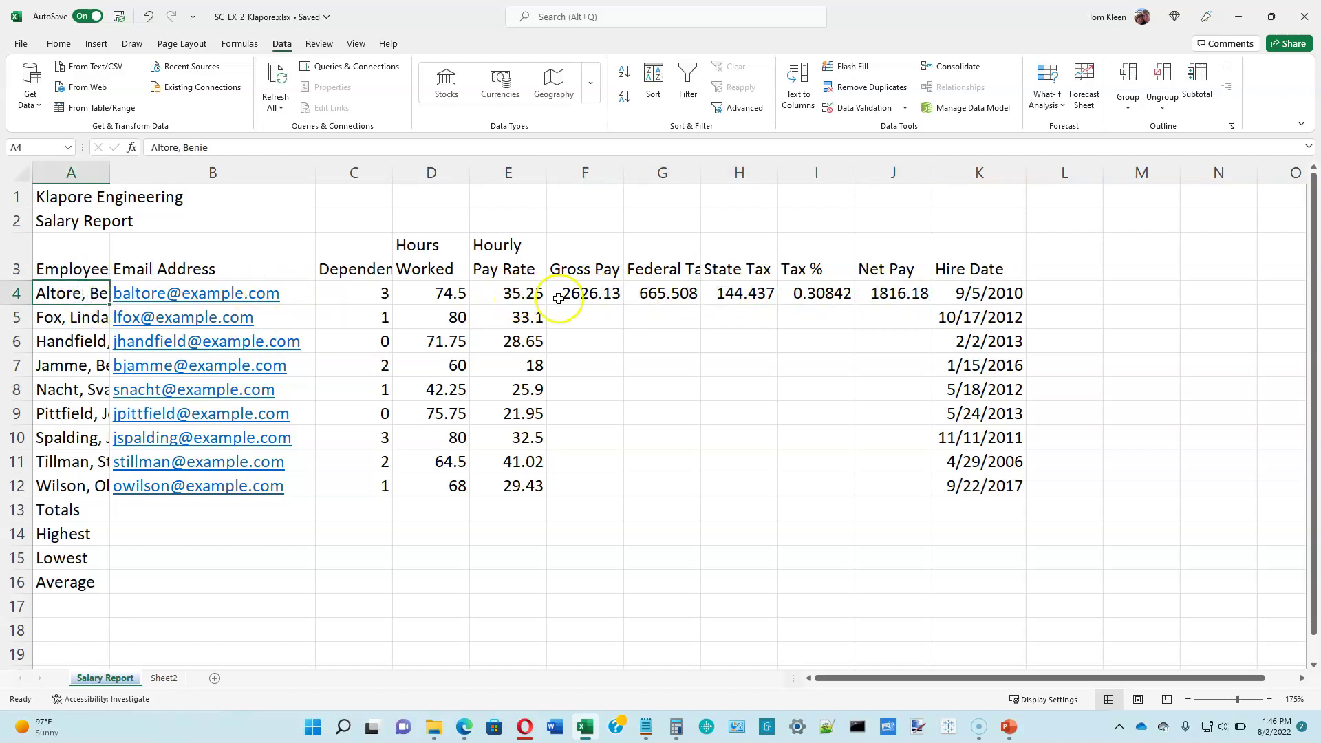
{"action": "double_click", "coordinate": [580, 294]}
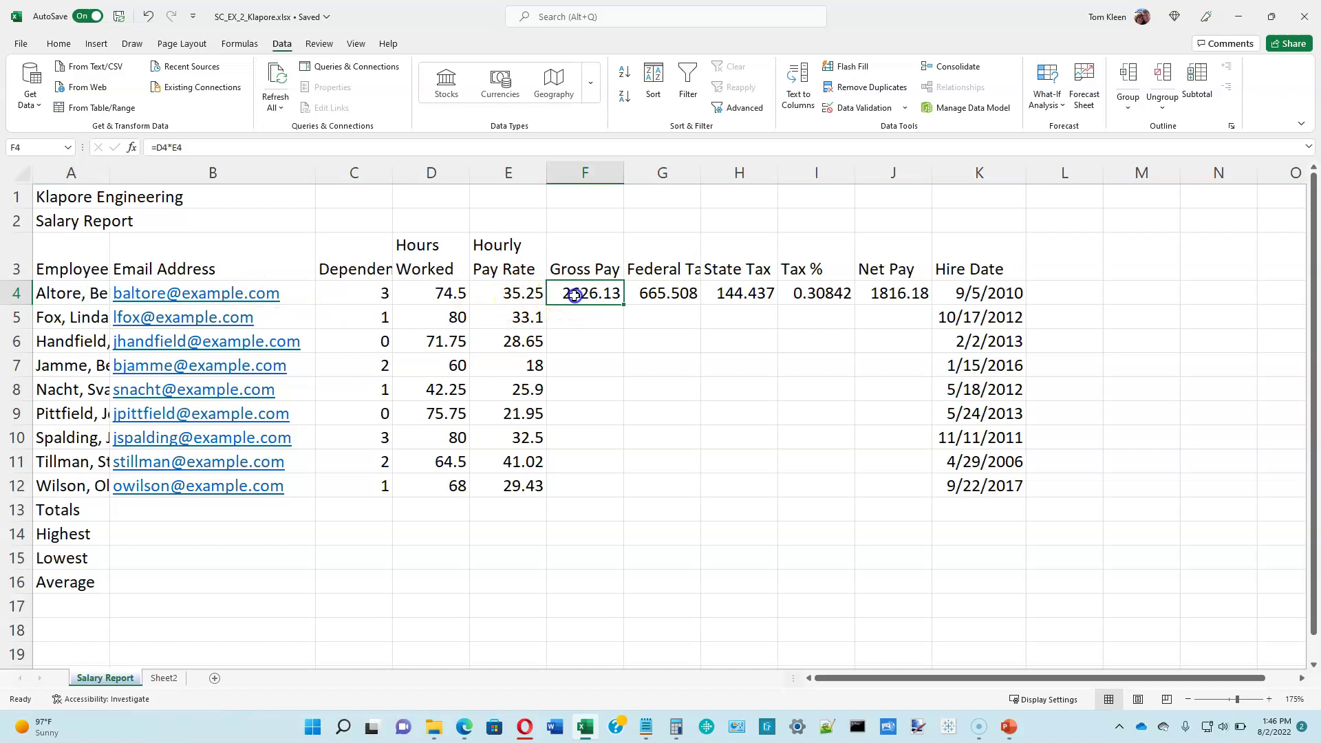
{"action": "left_click", "coordinate": [601, 326]}
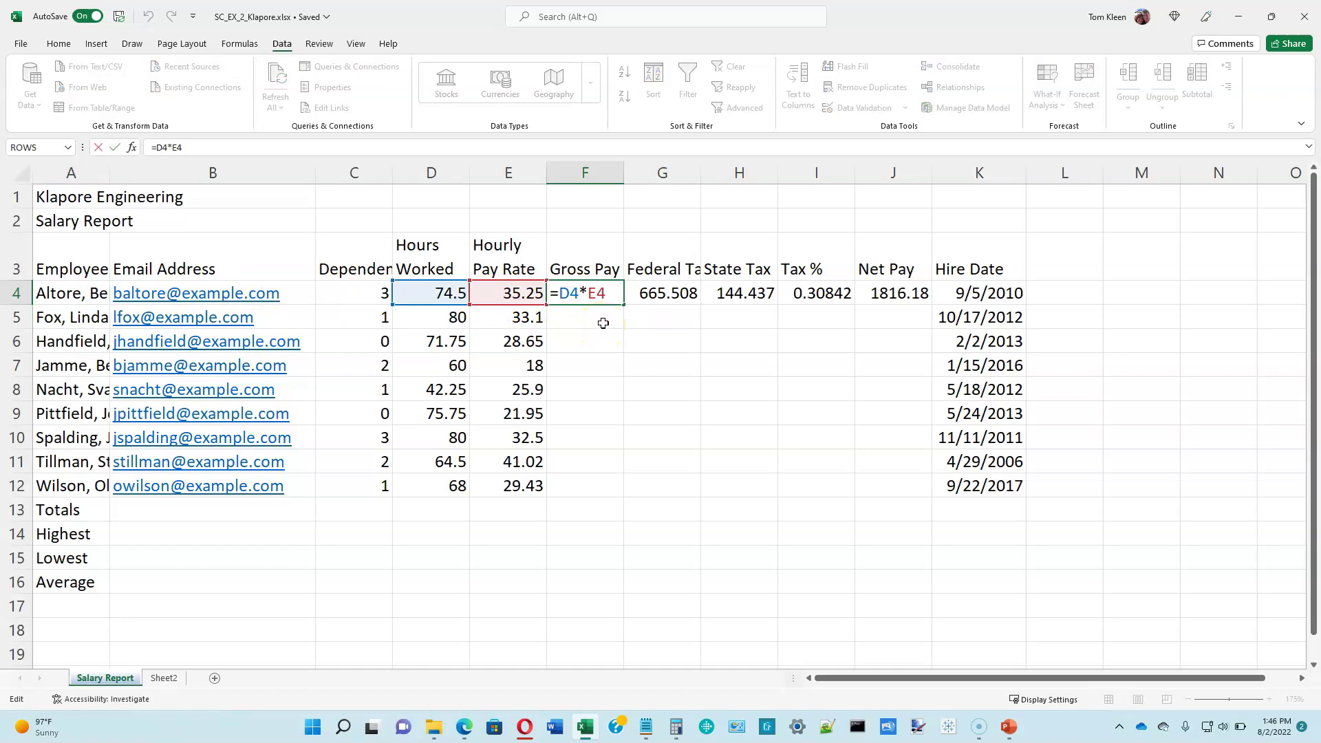
{"action": "left_click", "coordinate": [442, 297]}
{"action": "left_click", "coordinate": [592, 297]}
{"action": "key", "text": "ctrl+Return"}
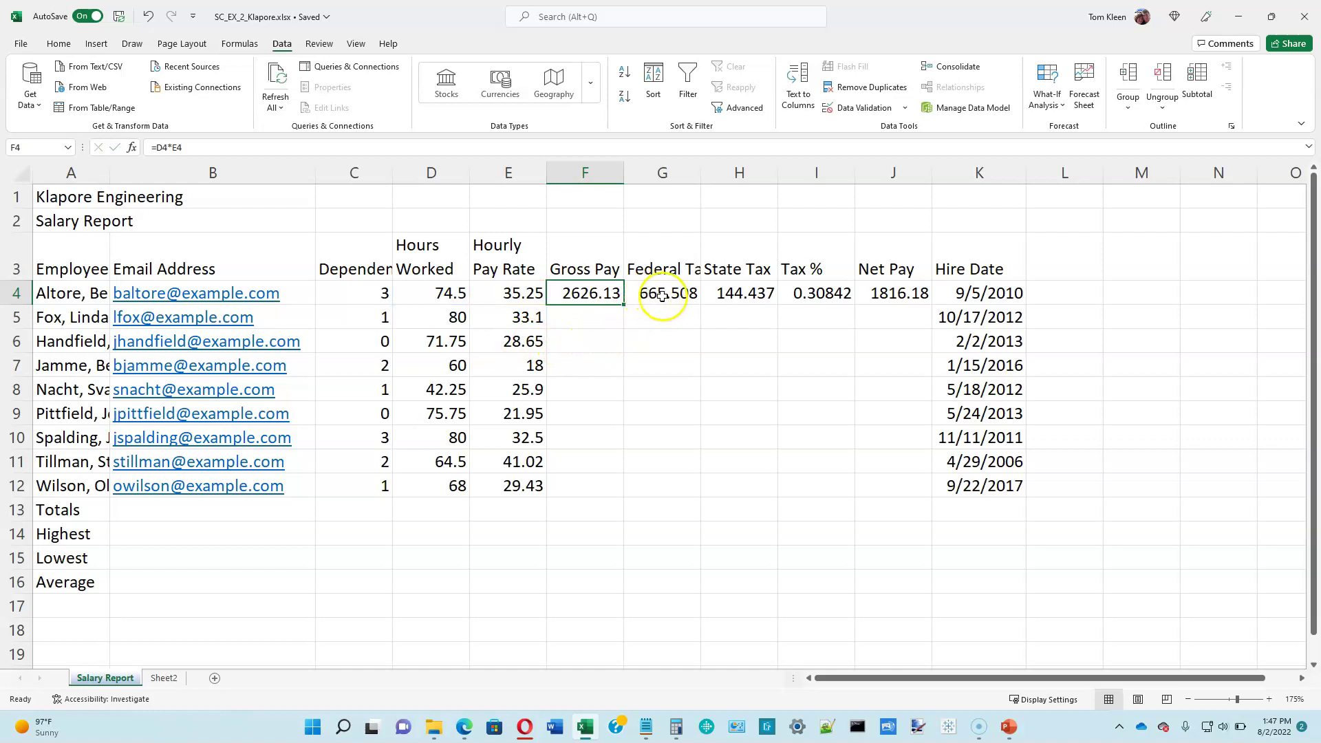
{"action": "left_click", "coordinate": [661, 294]}
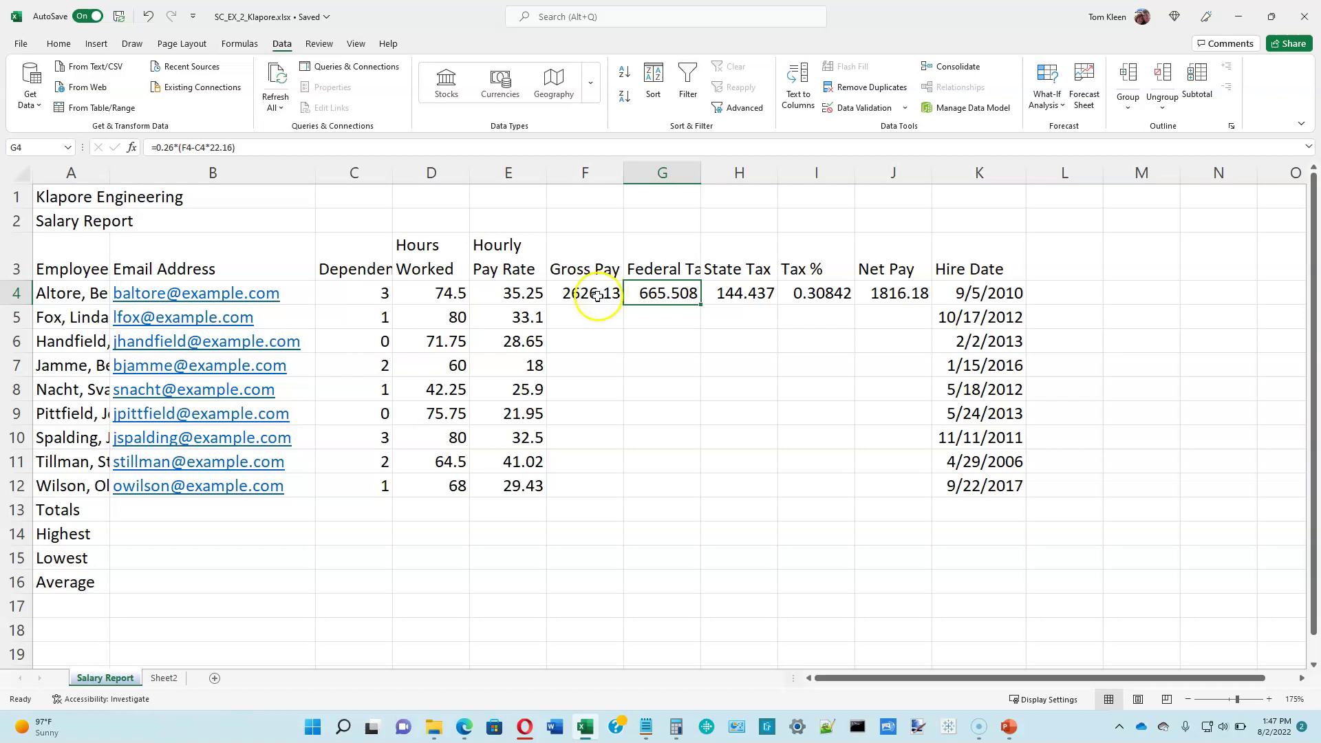
Step: Copy the F4:J4 Gross Pay through Net Pay formulas down to row 12 for all nine employees
{"action": "left_click", "coordinate": [618, 291]}
{"action": "left_click_drag", "start_coordinate": [618, 291], "coordinate": [902, 292]}
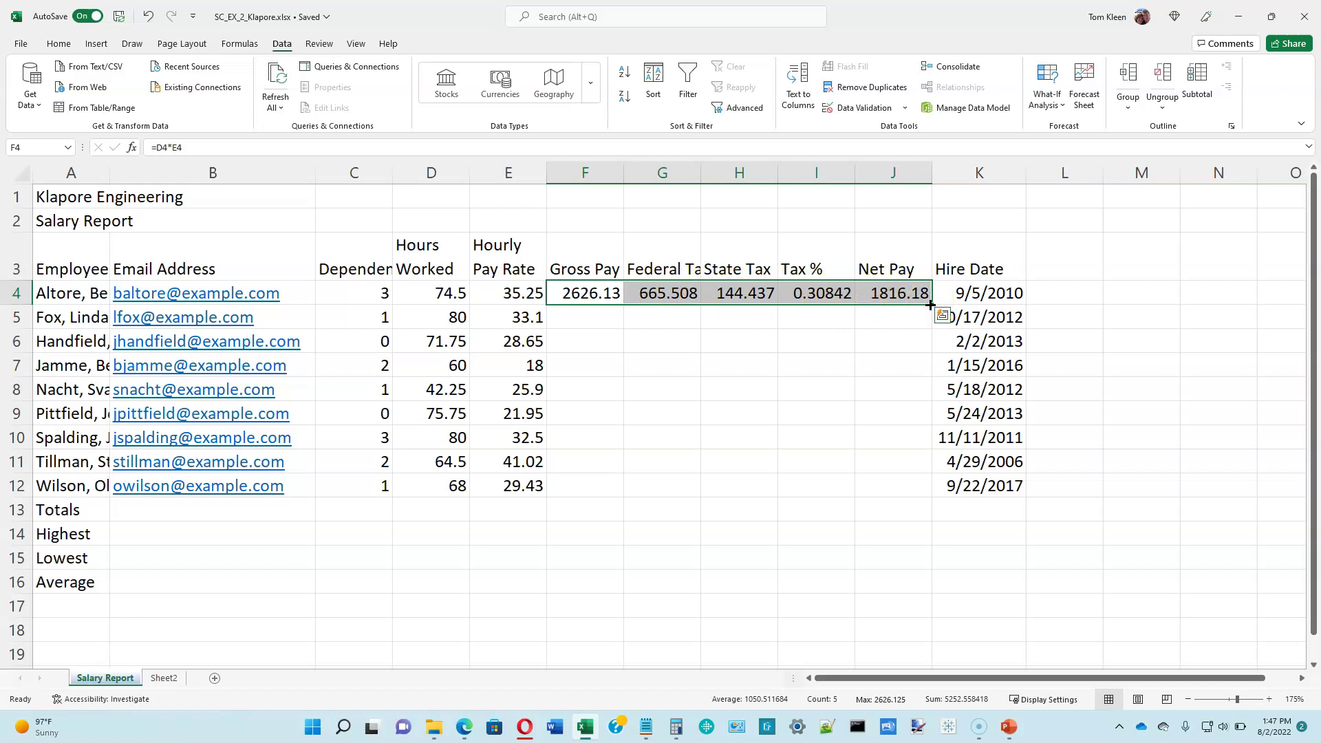
{"action": "left_click_drag", "start_coordinate": [930, 305], "coordinate": [924, 490]}
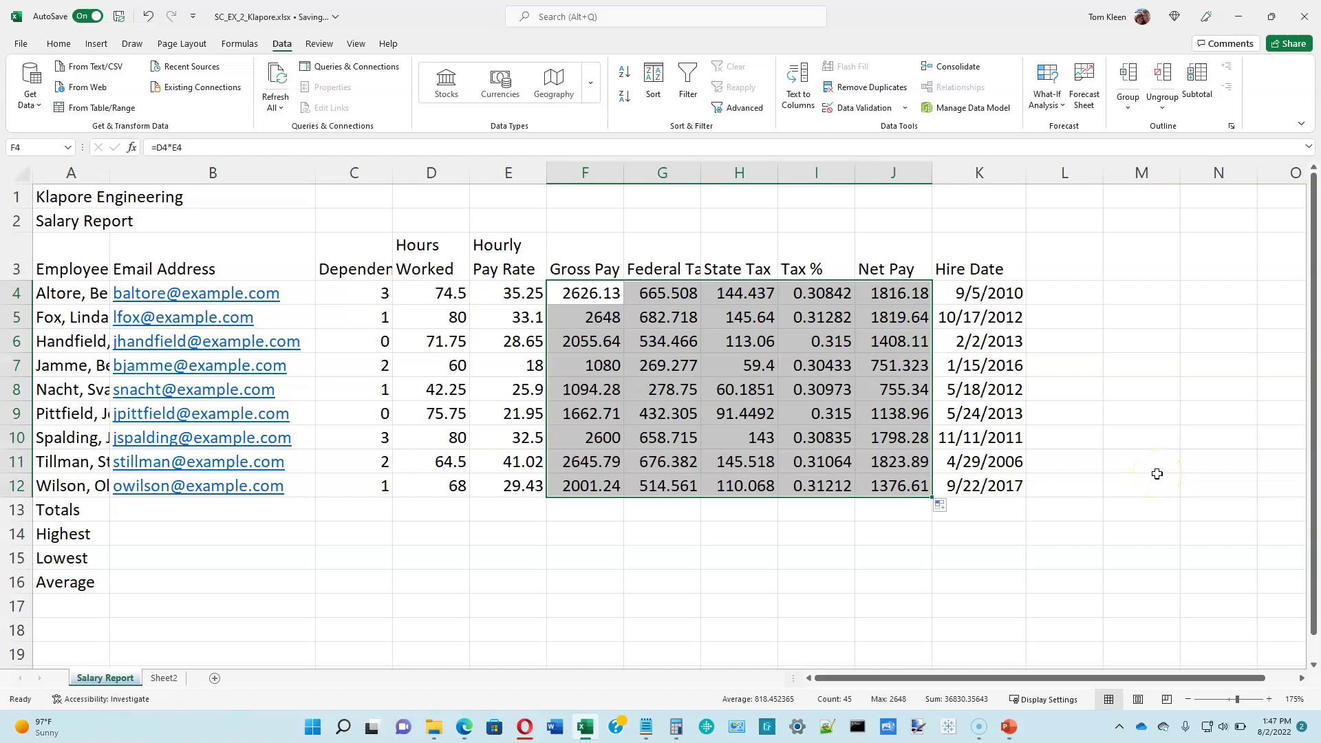
{"action": "left_click", "coordinate": [610, 319]}
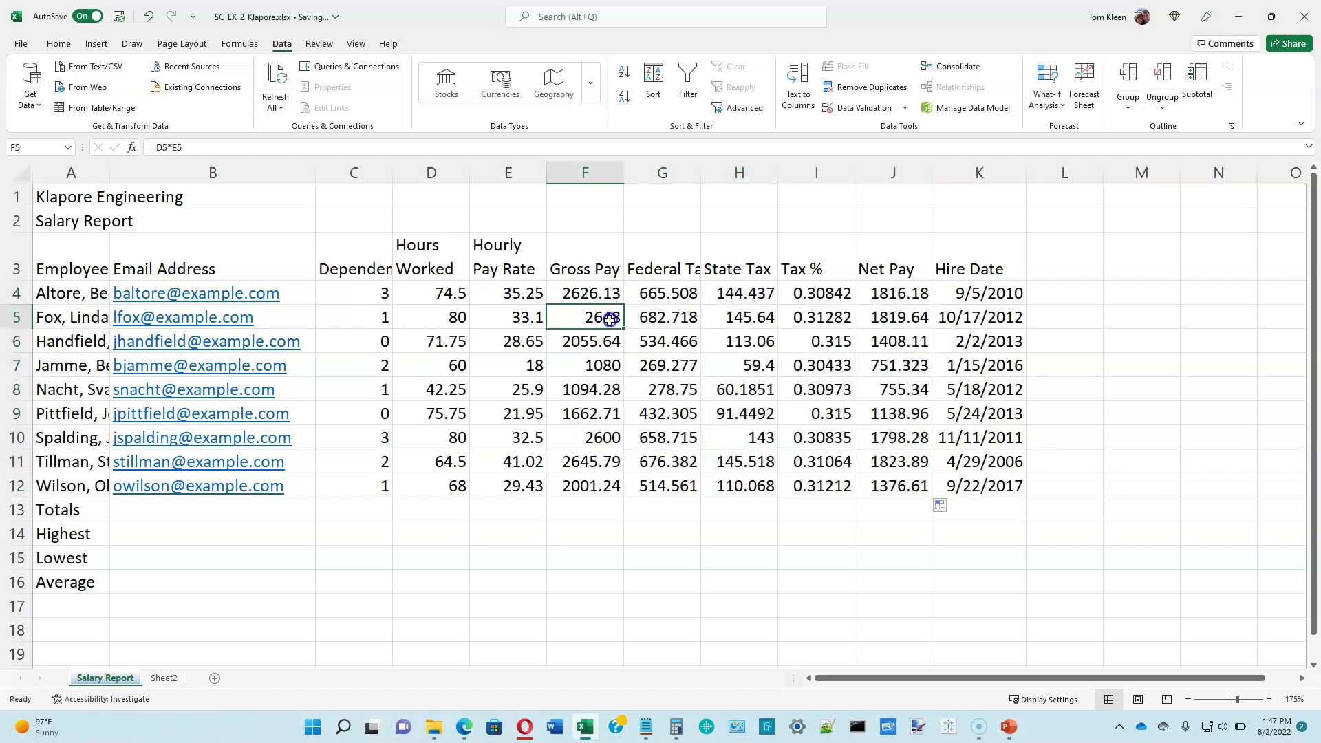
{"action": "left_click", "coordinate": [591, 317]}
{"action": "double_click", "coordinate": [591, 316]}
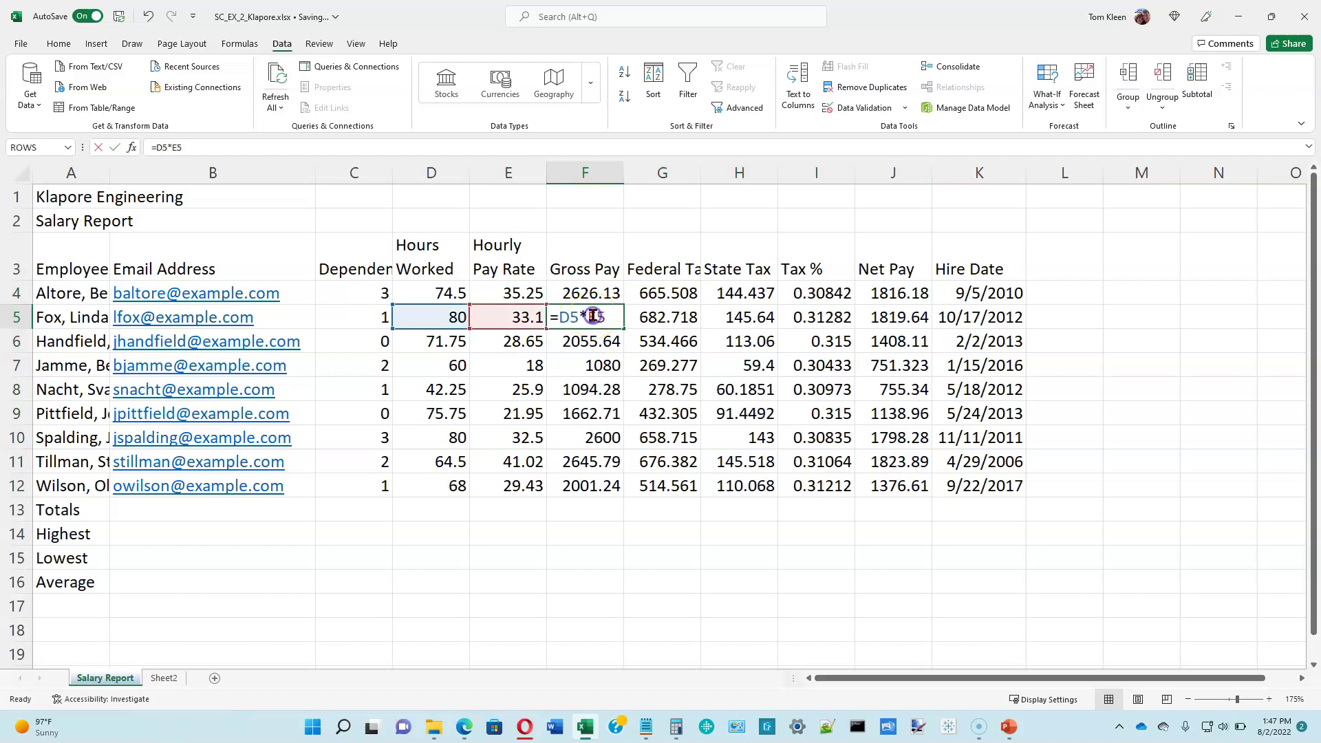
{"action": "key", "text": "Escape"}
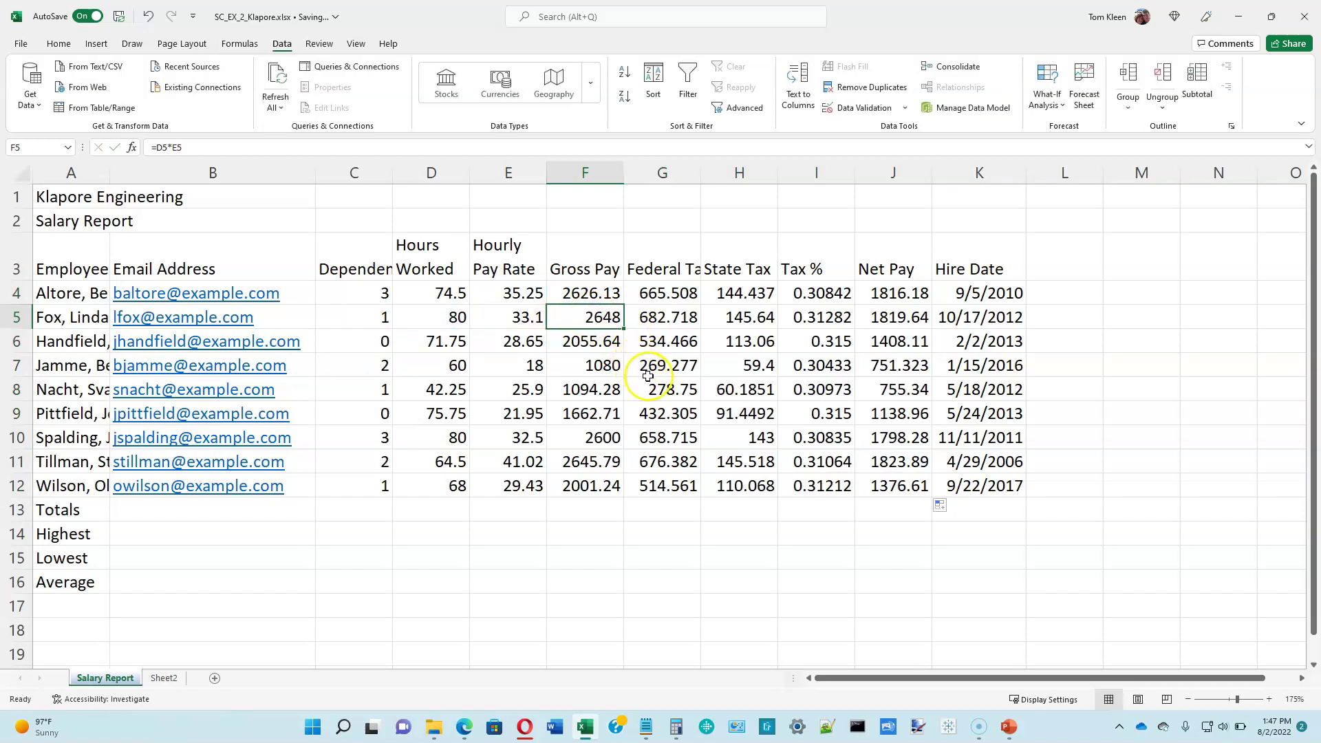
{"action": "left_click", "coordinate": [754, 368]}
{"action": "type", "text": "=0.055*"}
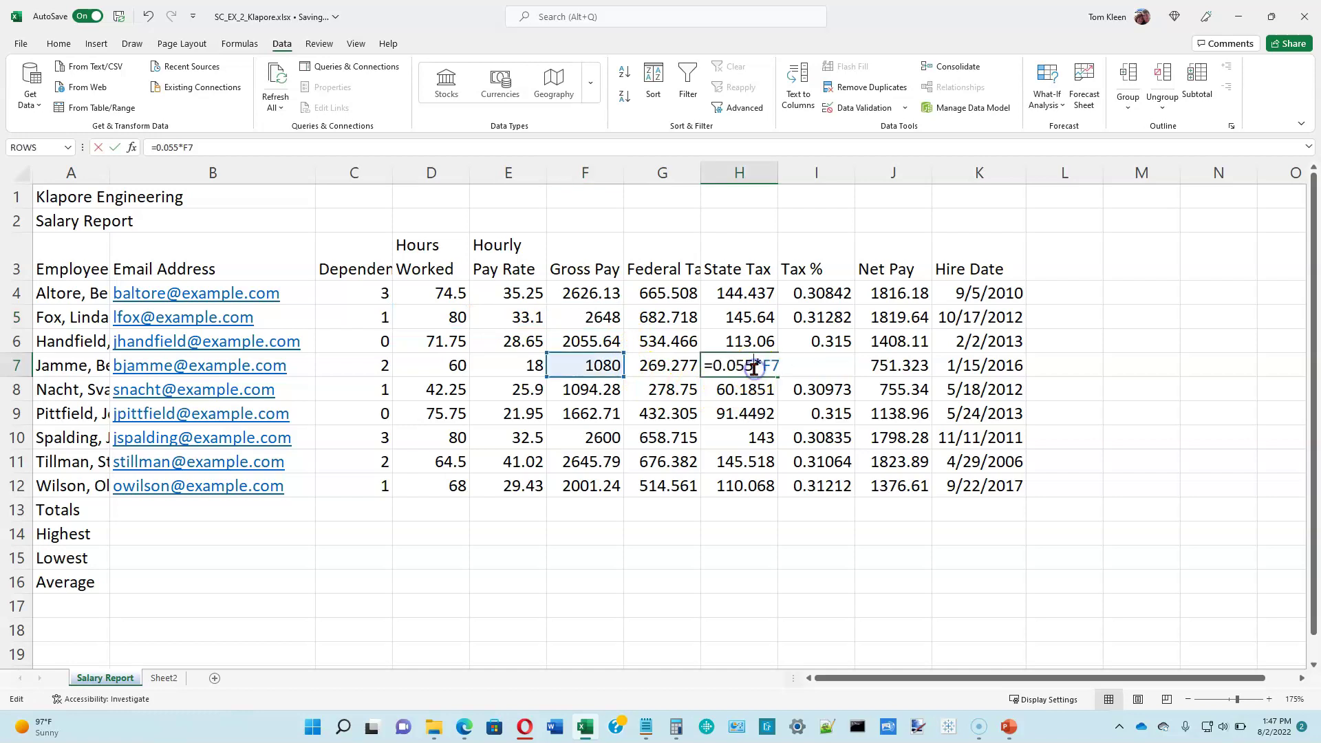
{"action": "left_click", "coordinate": [600, 370]}
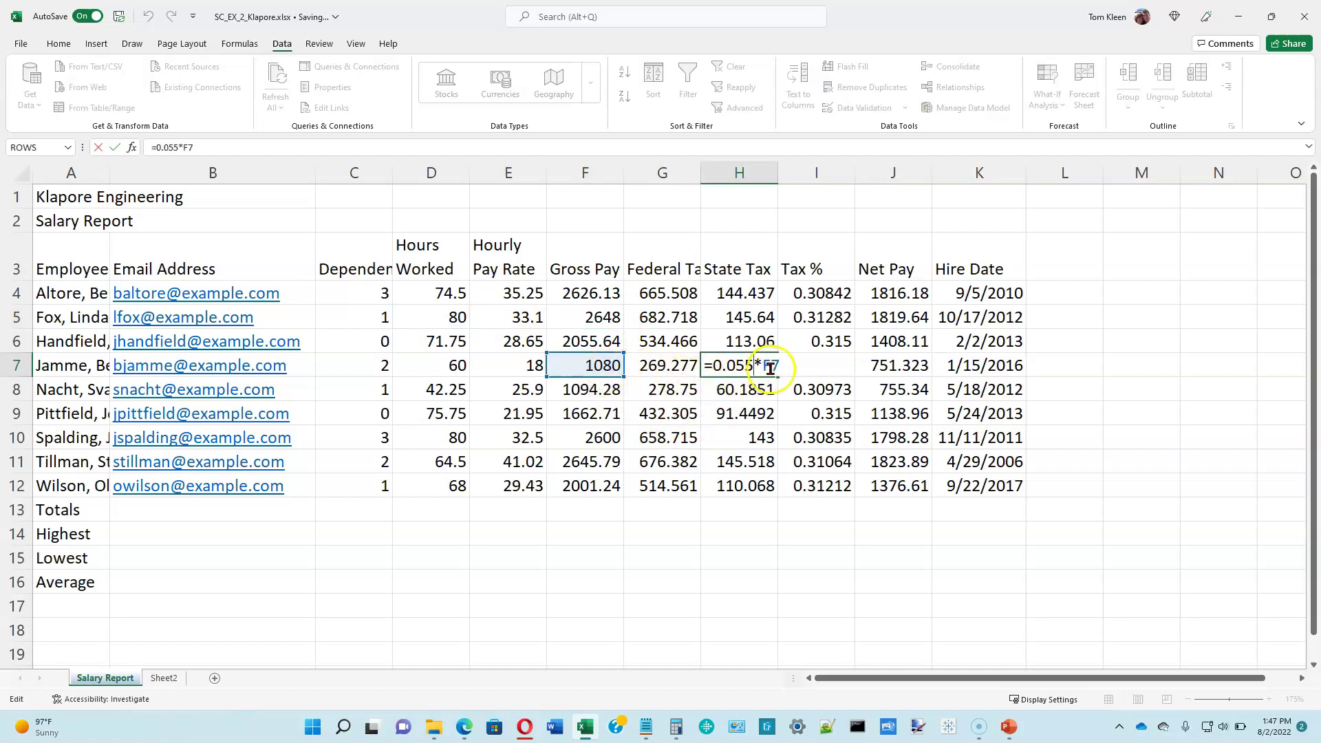
{"action": "key", "text": "ctrl+Return"}
{"action": "double_click", "coordinate": [822, 392]}
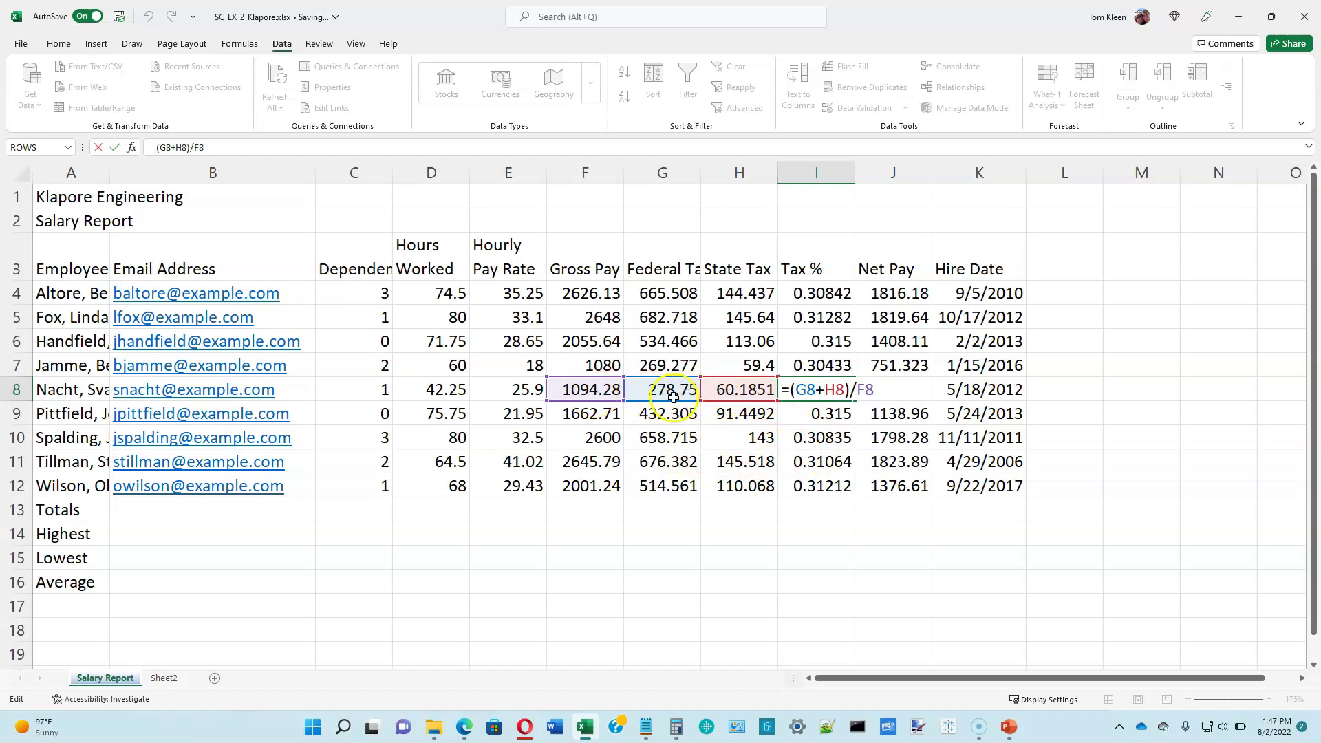
{"action": "key", "text": "ctrl+Return"}
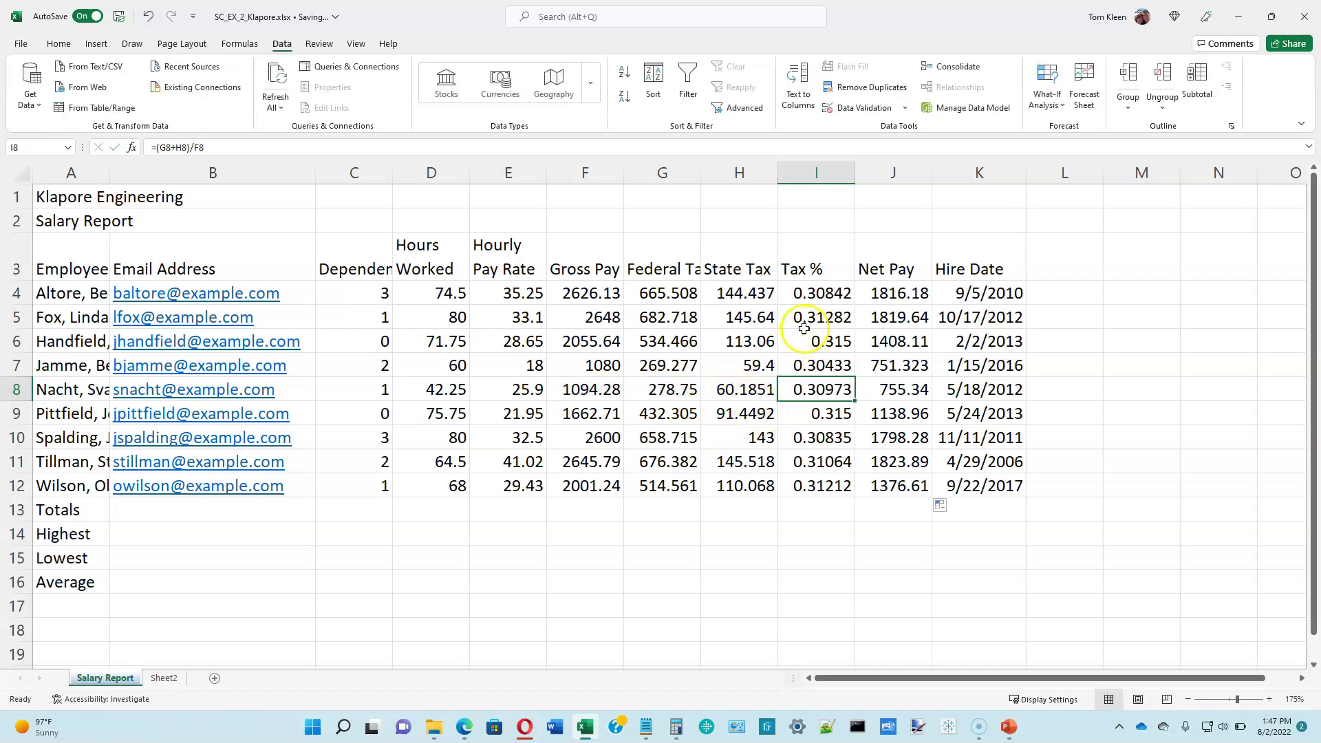
{"action": "double_click", "coordinate": [888, 413]}
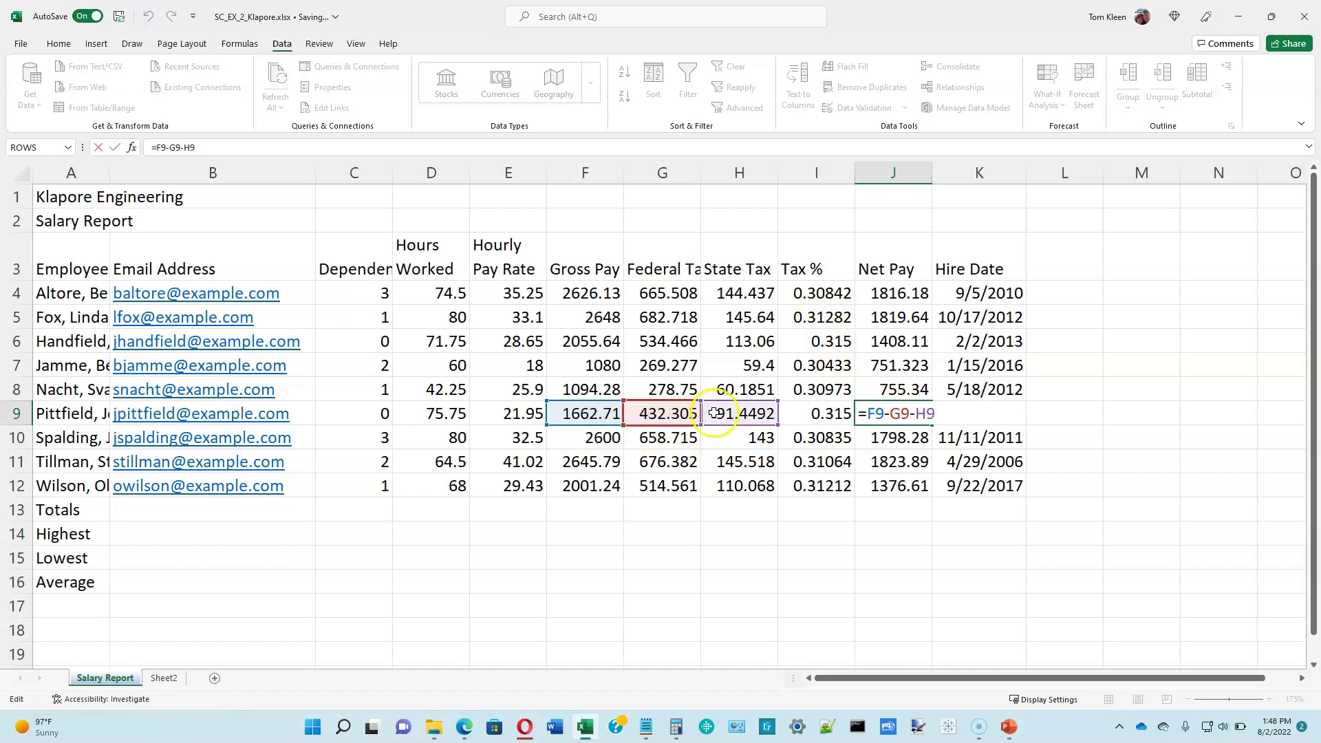
{"action": "key", "text": "ctrl+Return"}
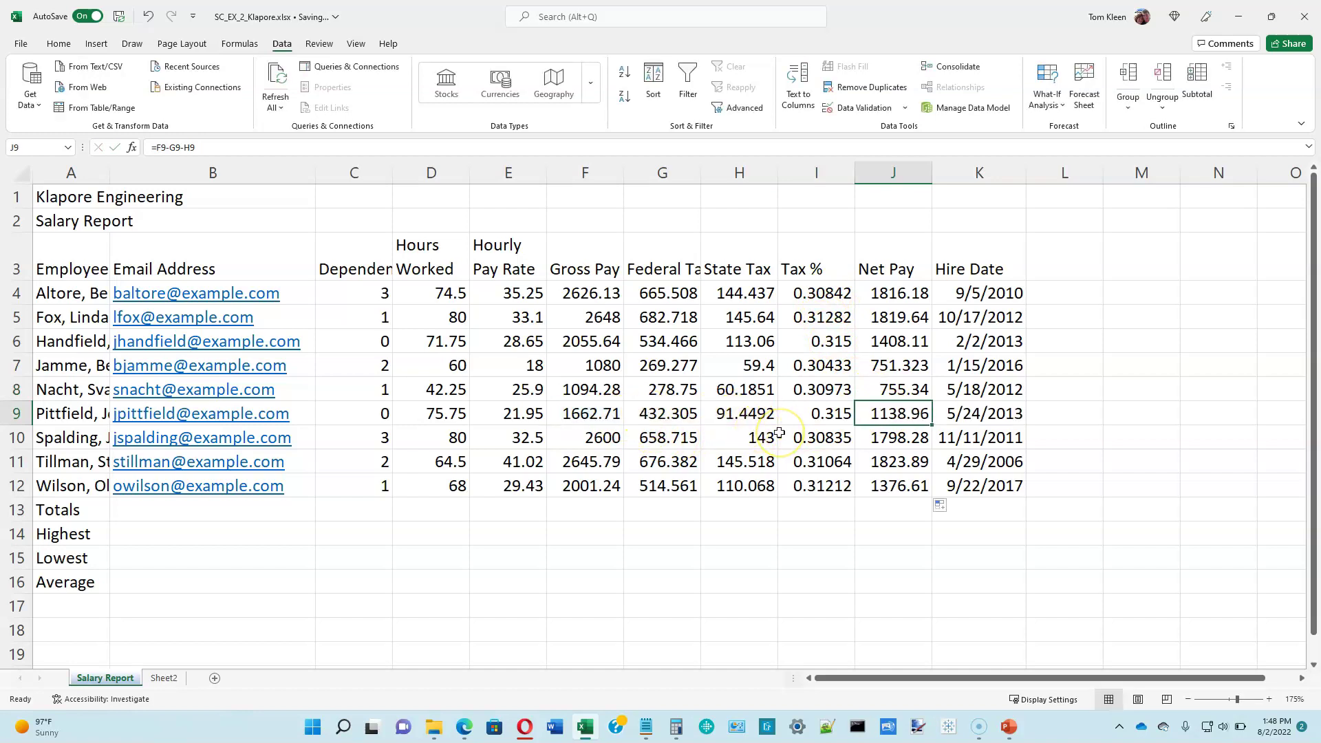